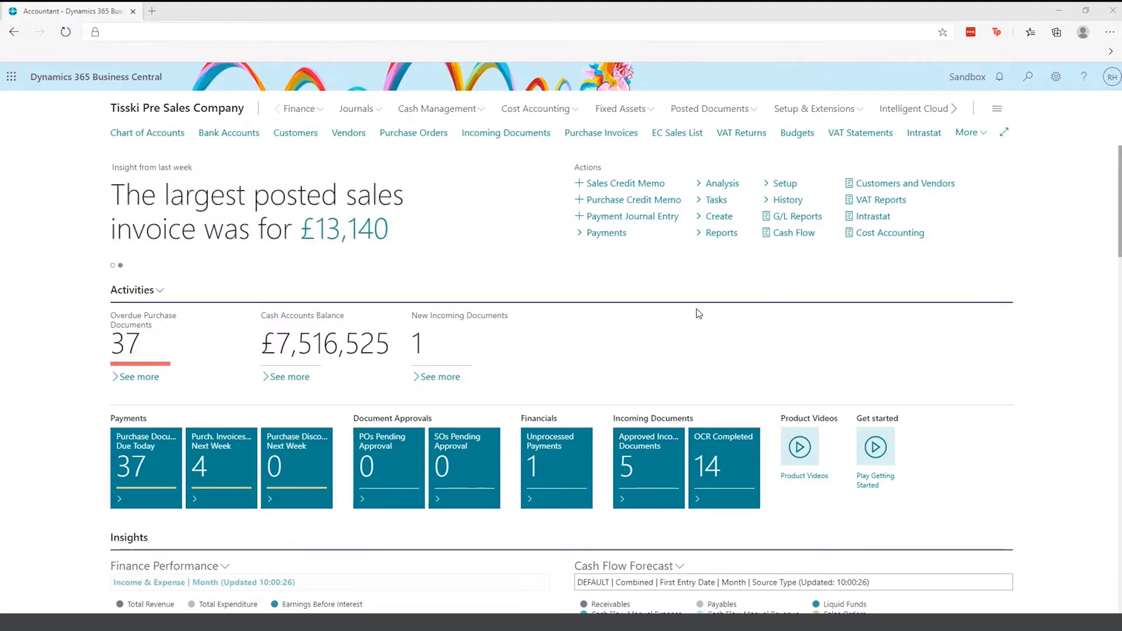
- Search Tell Me for 'chart of accounts' and open the Chart of Accounts list
{"action": "scroll", "coordinate": [294, 426], "scroll_direction": "down", "scroll_amount": 3}
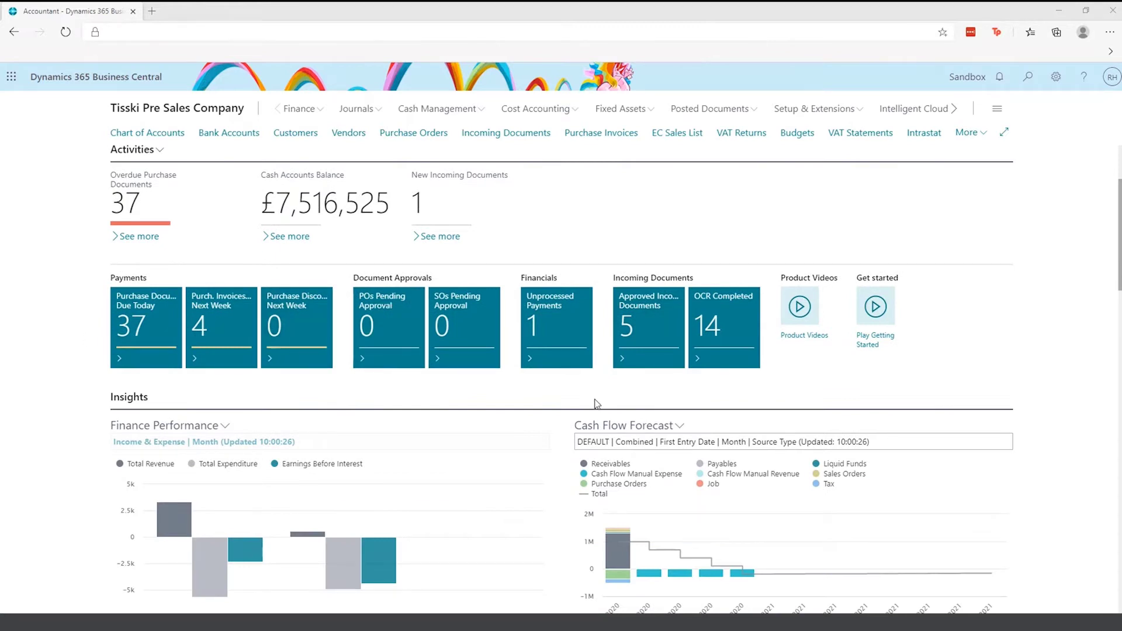
{"action": "scroll", "coordinate": [596, 403], "scroll_direction": "down", "scroll_amount": 4}
{"action": "mouse_move", "coordinate": [818, 377]}
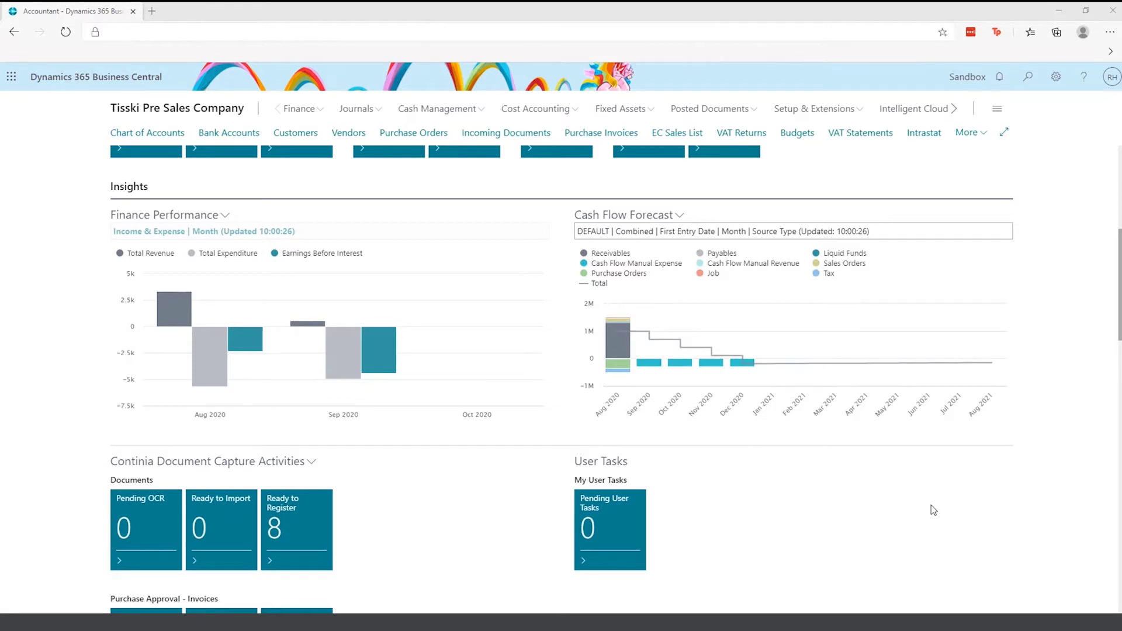
{"action": "scroll", "coordinate": [763, 437], "scroll_direction": "down", "scroll_amount": 5}
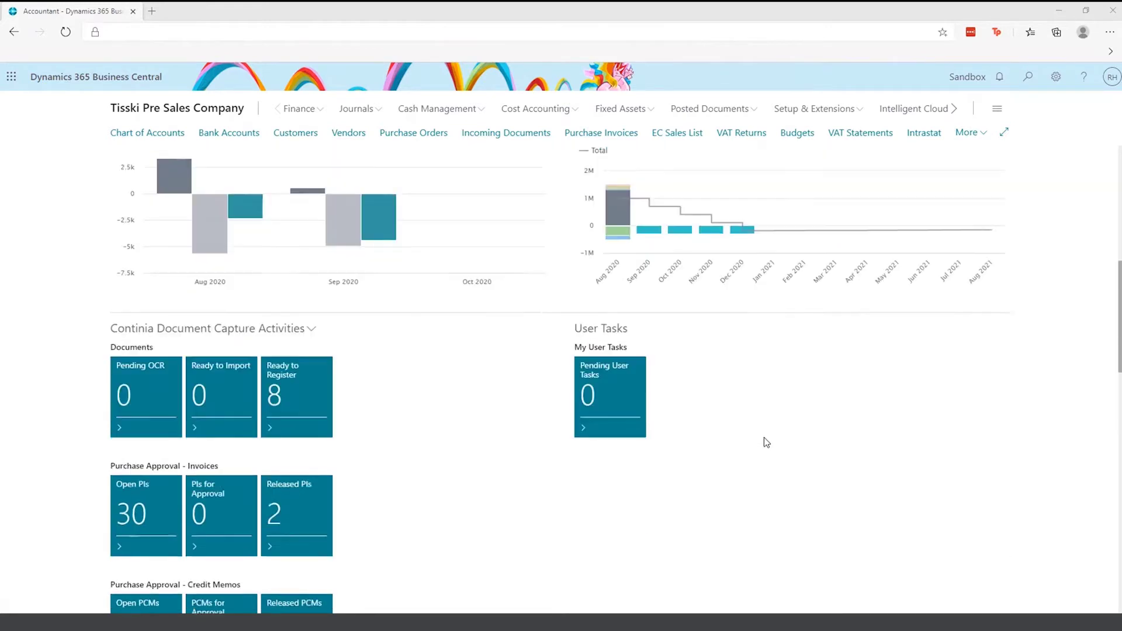
{"action": "scroll", "coordinate": [771, 437], "scroll_direction": "down", "scroll_amount": 4}
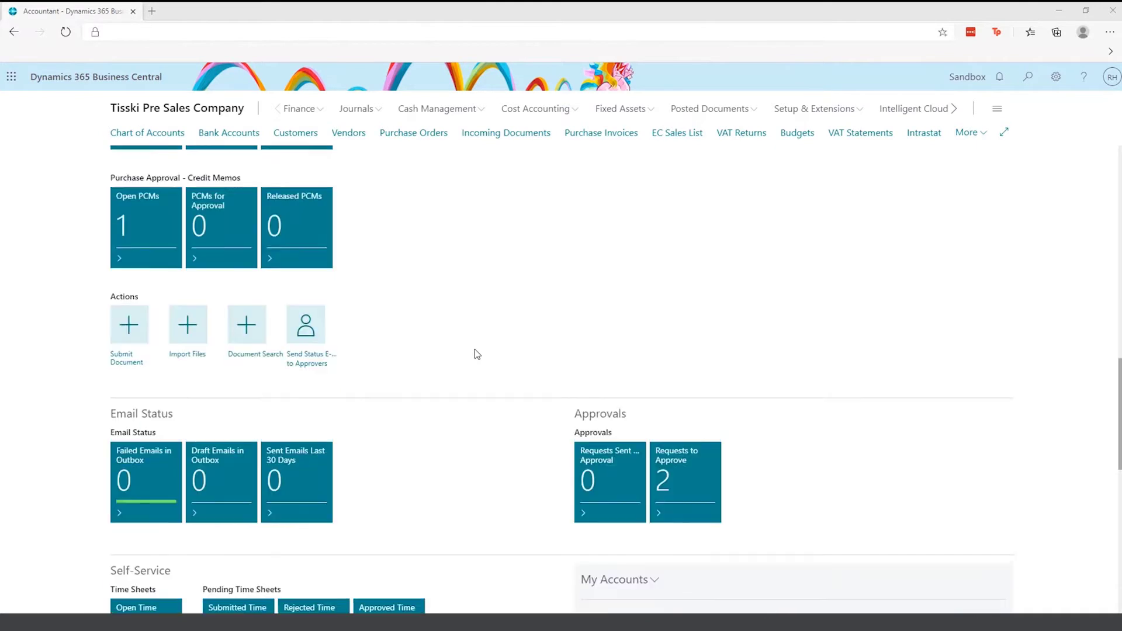
{"action": "scroll", "coordinate": [475, 349], "scroll_direction": "up", "scroll_amount": 10}
{"action": "scroll", "coordinate": [474, 349], "scroll_direction": "up", "scroll_amount": 3}
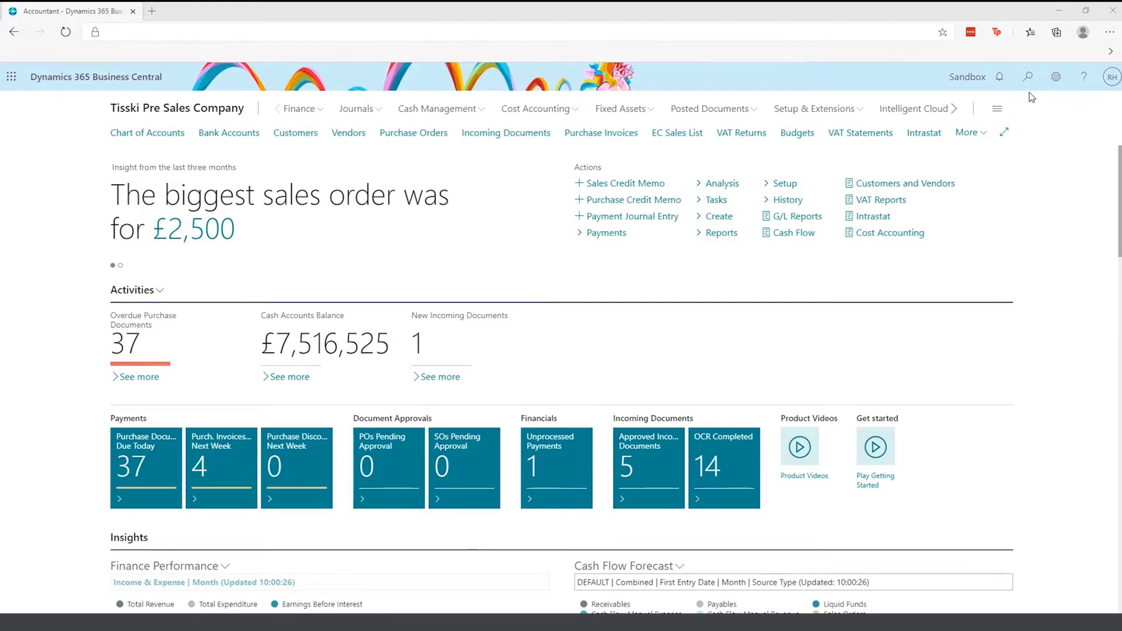
{"action": "left_click", "coordinate": [1028, 77]}
{"action": "type", "text": "chart of accounts"}
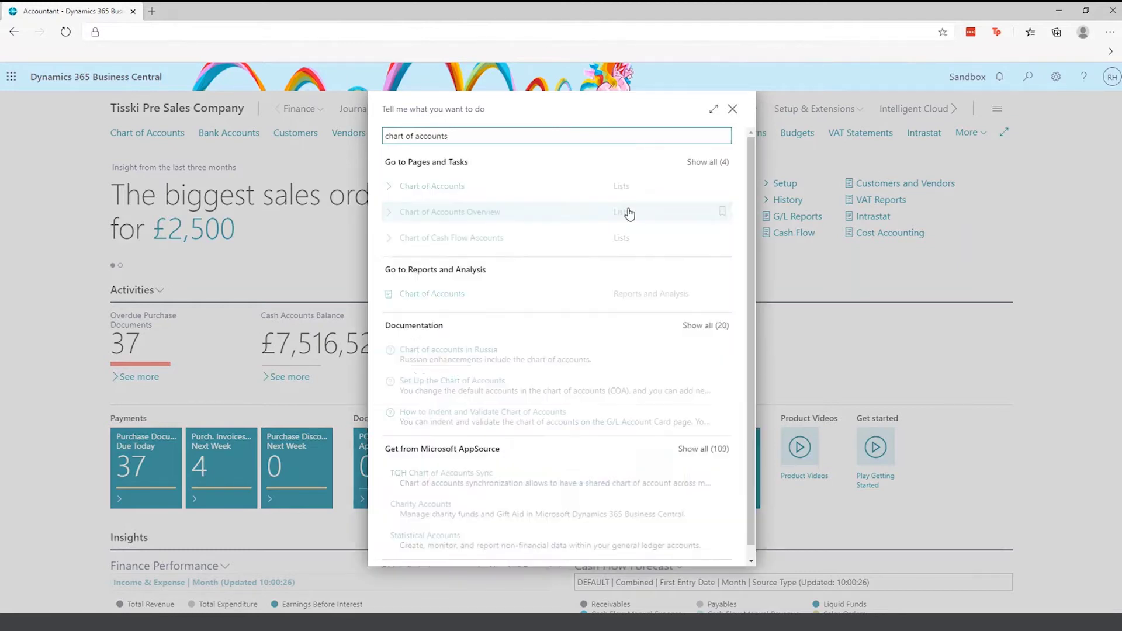
{"action": "left_click", "coordinate": [433, 186]}
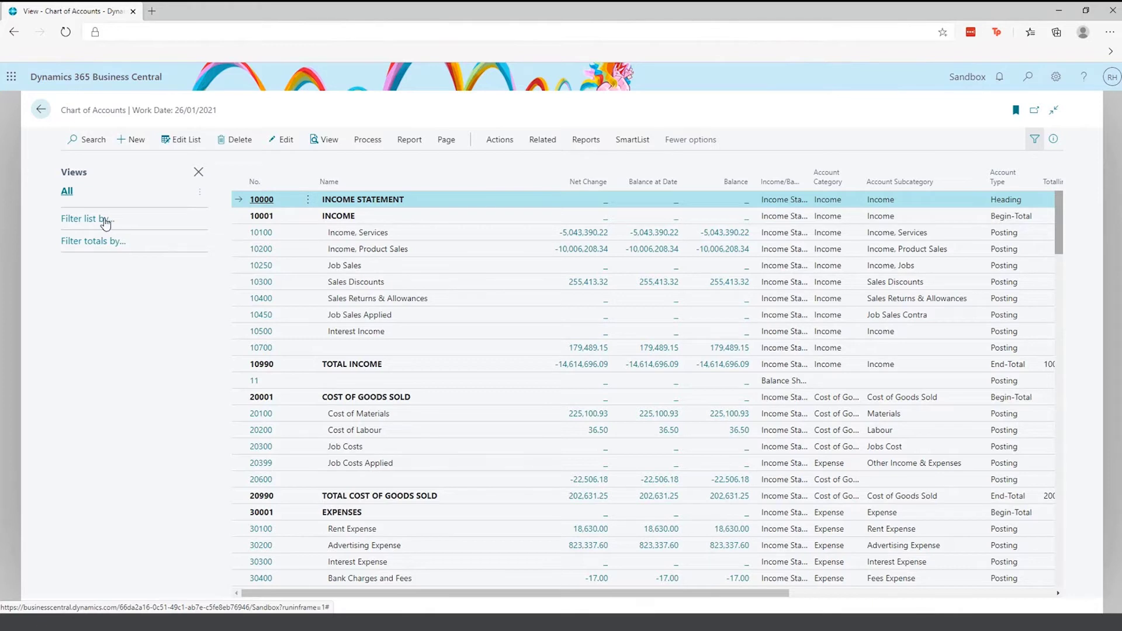
- Look at the Views pane's totals filter, then drill into account 10100 Income, Services
{"action": "left_click", "coordinate": [97, 241]}
{"action": "left_click", "coordinate": [91, 263]}
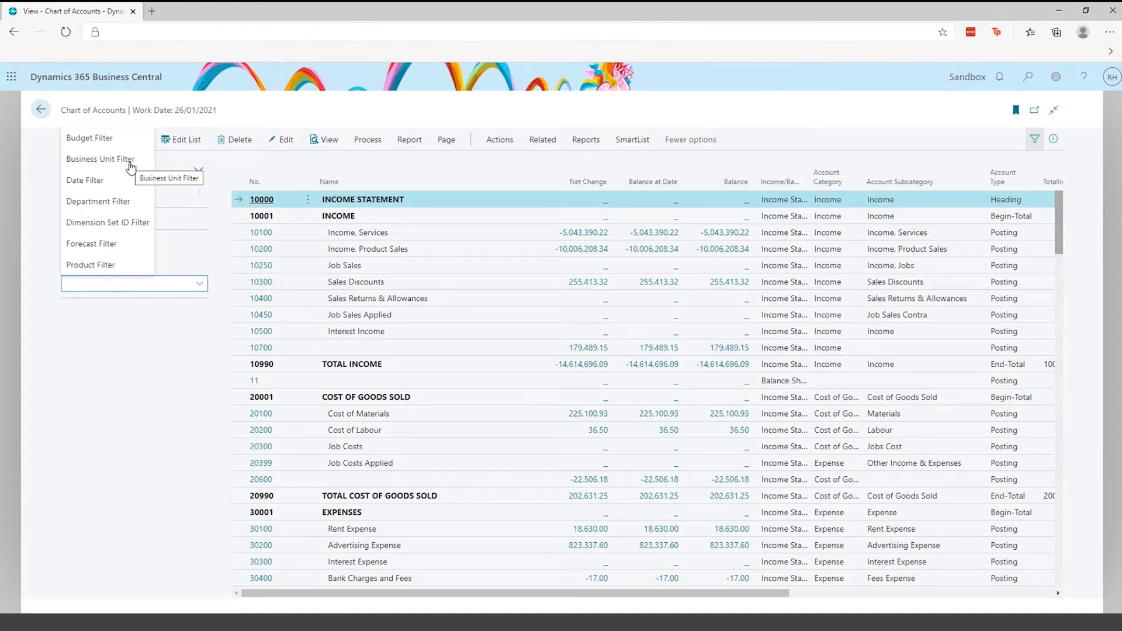
{"action": "left_click", "coordinate": [97, 364]}
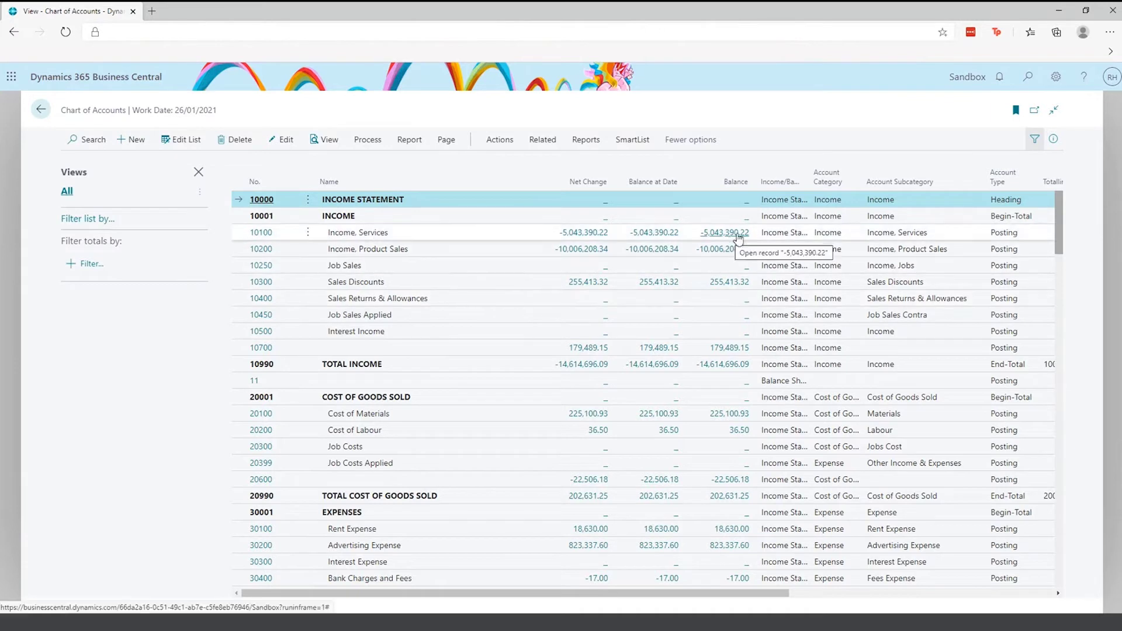
{"action": "left_click", "coordinate": [582, 234]}
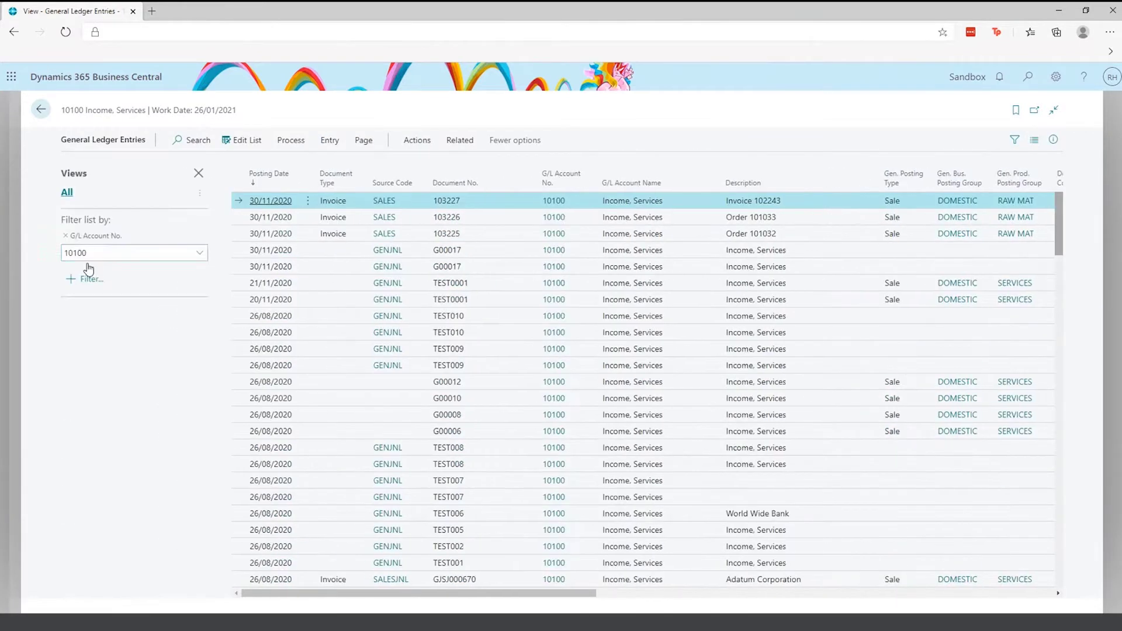
- Filter the ledger entries to Document No. 103219 and remove the G/L Account No. filter
{"action": "left_click", "coordinate": [91, 283]}
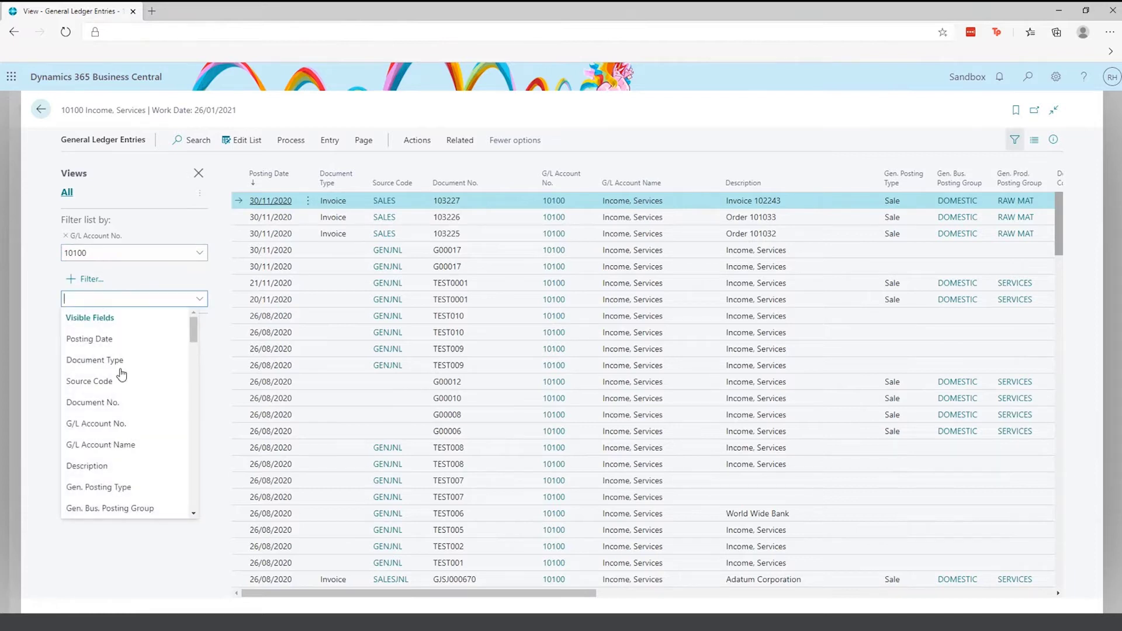
{"action": "left_click", "coordinate": [120, 404]}
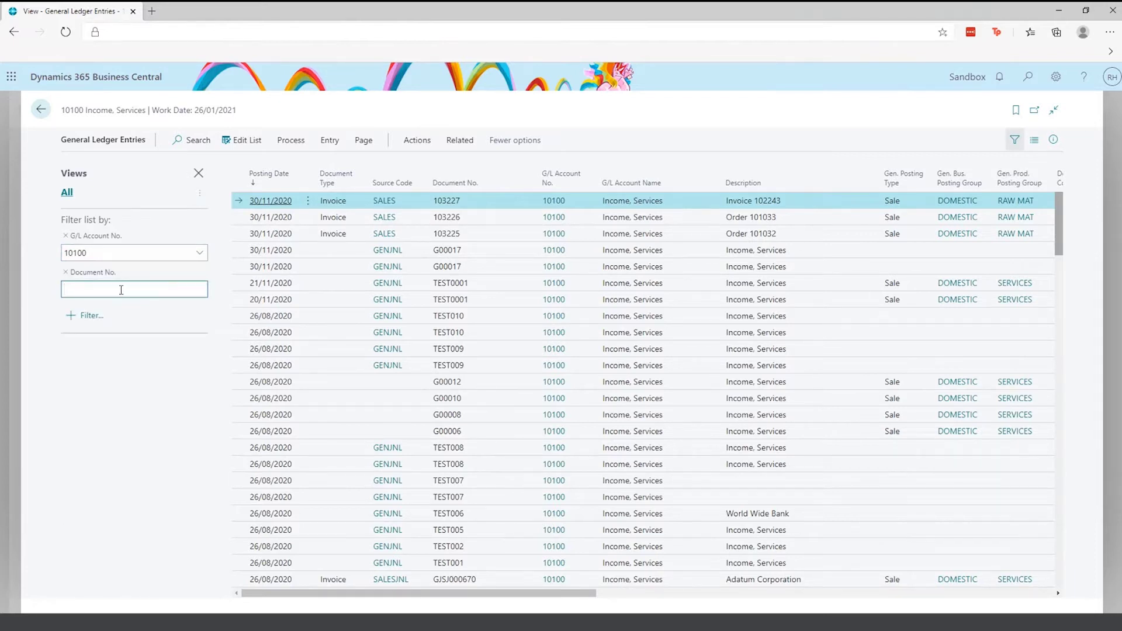
{"action": "type", "text": "103219"}
{"action": "left_click", "coordinate": [66, 237]}
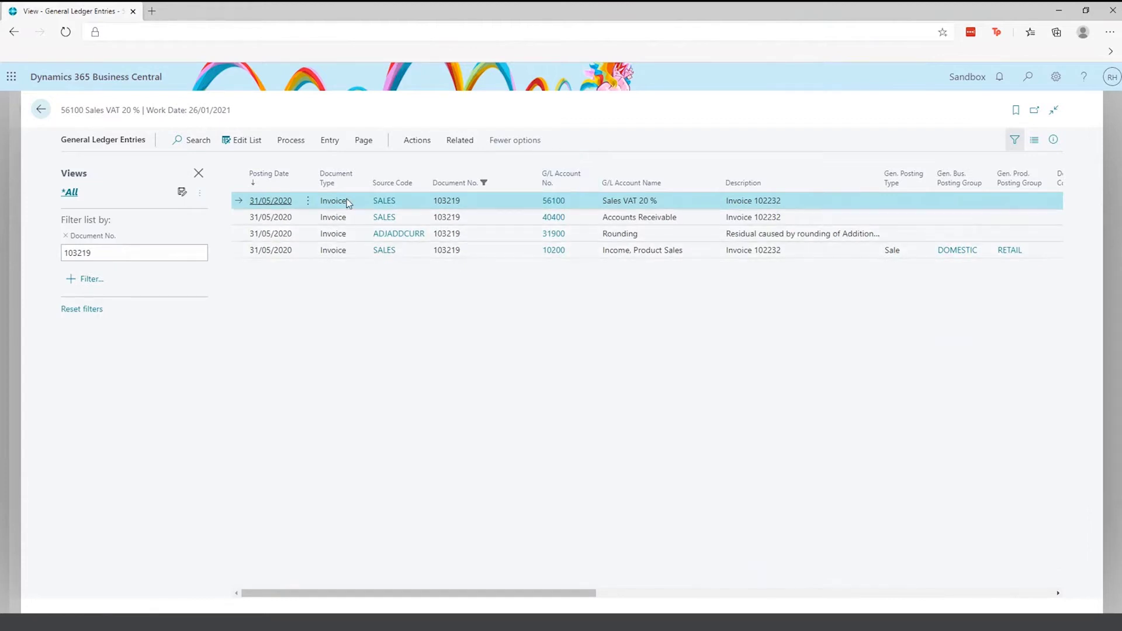
{"action": "left_click", "coordinate": [301, 140]}
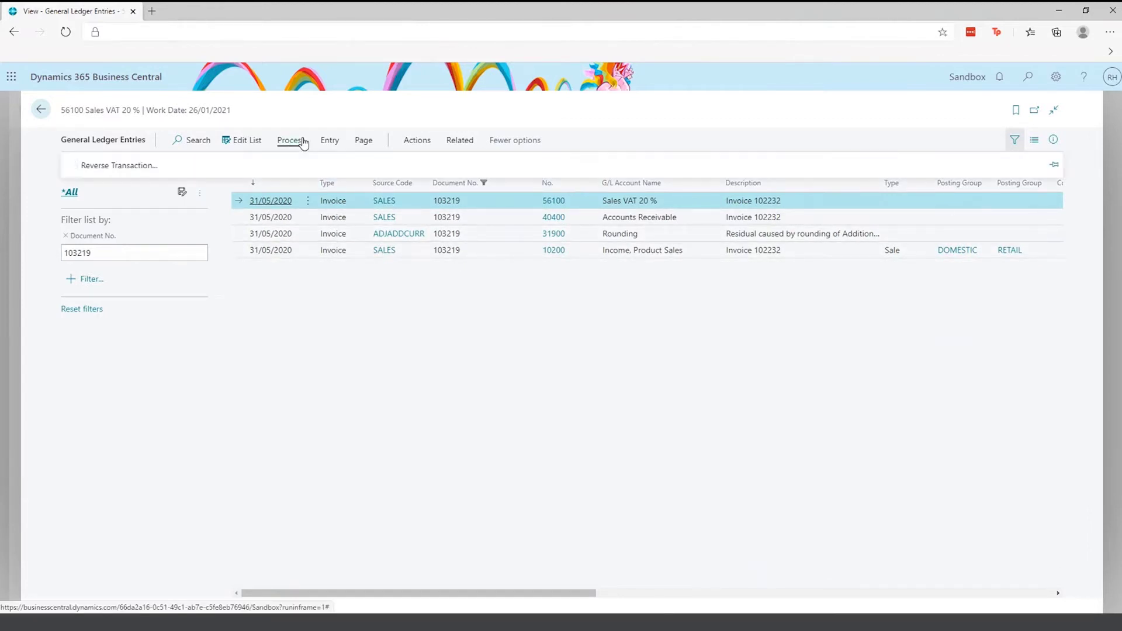
{"action": "left_click", "coordinate": [325, 141]}
- Find entries for document 103219 and open its posted sales invoice to review the lines
{"action": "left_click", "coordinate": [113, 170]}
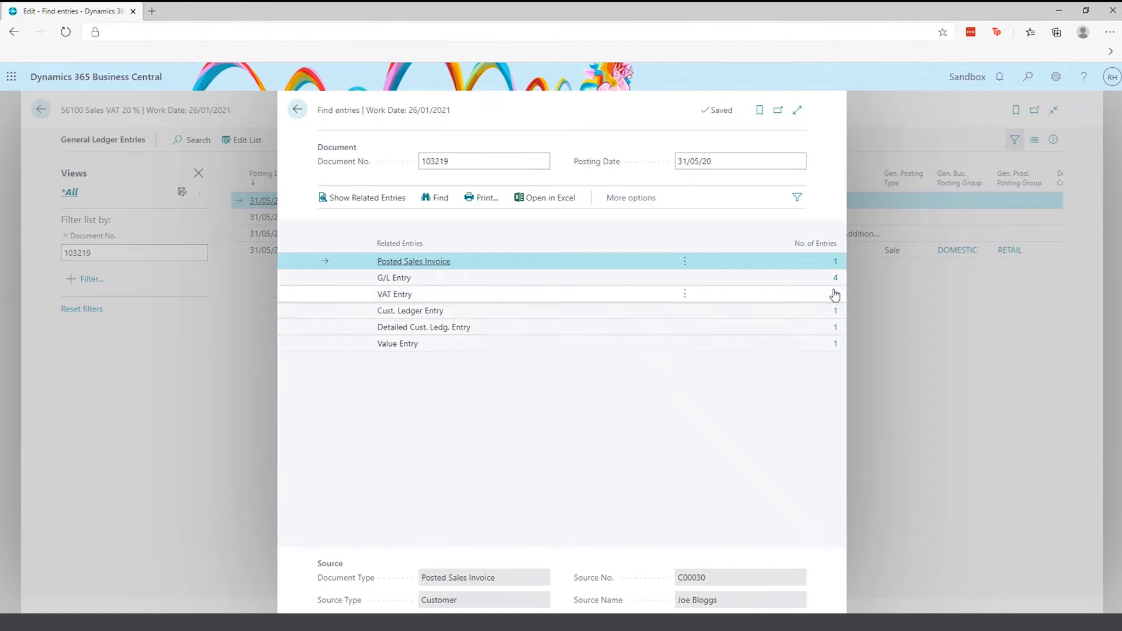
{"action": "left_click", "coordinate": [768, 276]}
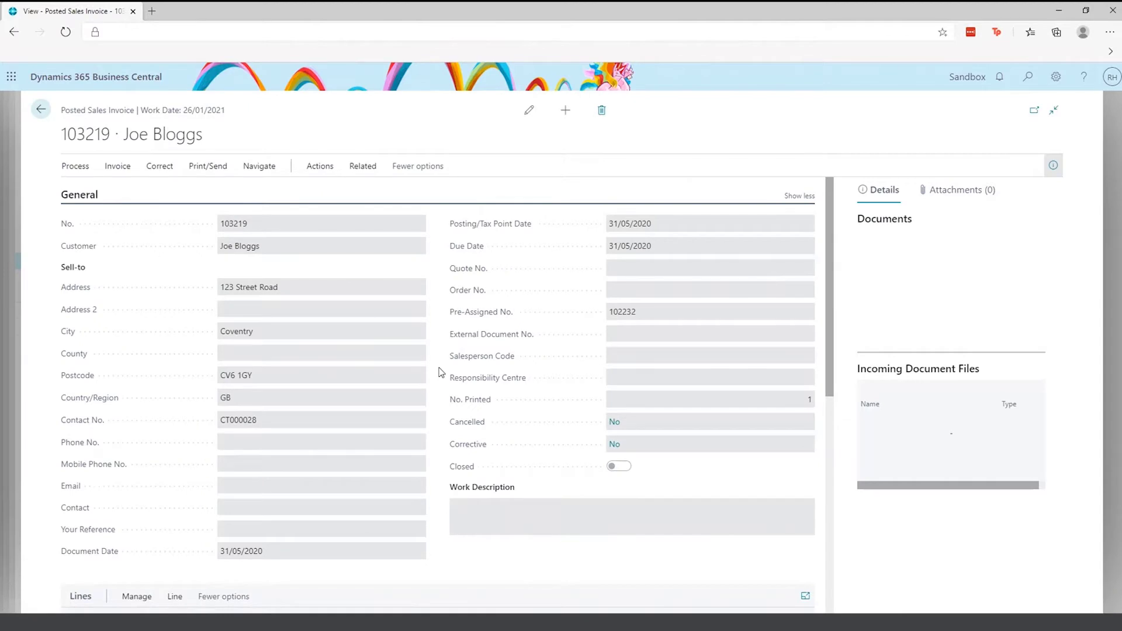
{"action": "scroll", "coordinate": [441, 310], "scroll_direction": "down", "scroll_amount": 5}
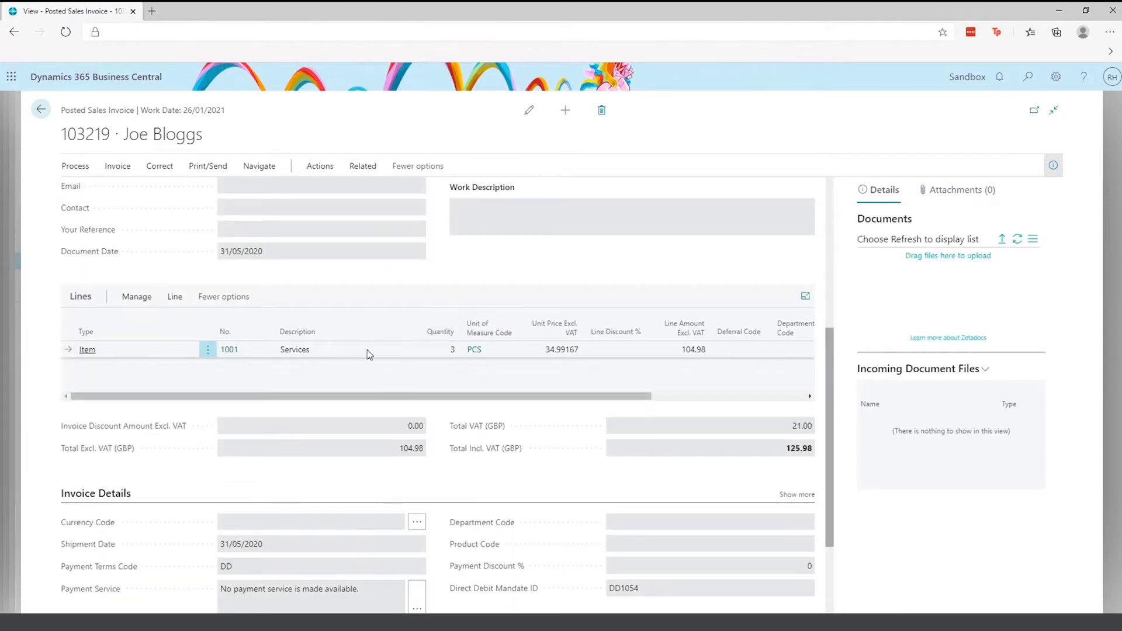
{"action": "scroll", "coordinate": [435, 388], "scroll_direction": "up", "scroll_amount": 5}
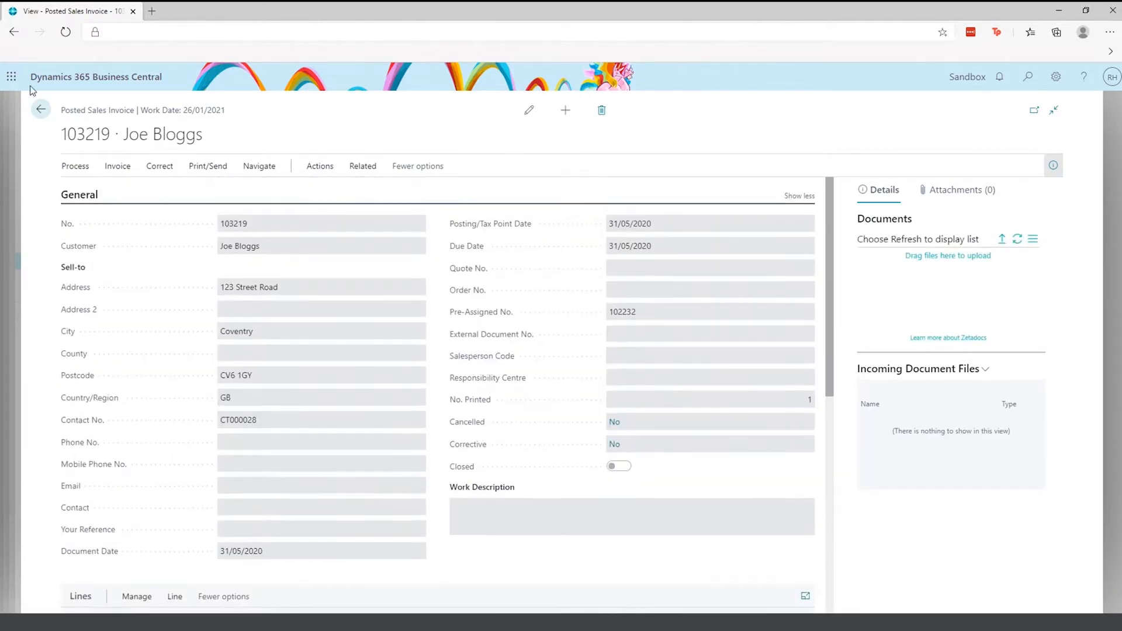
{"action": "left_click", "coordinate": [41, 110]}
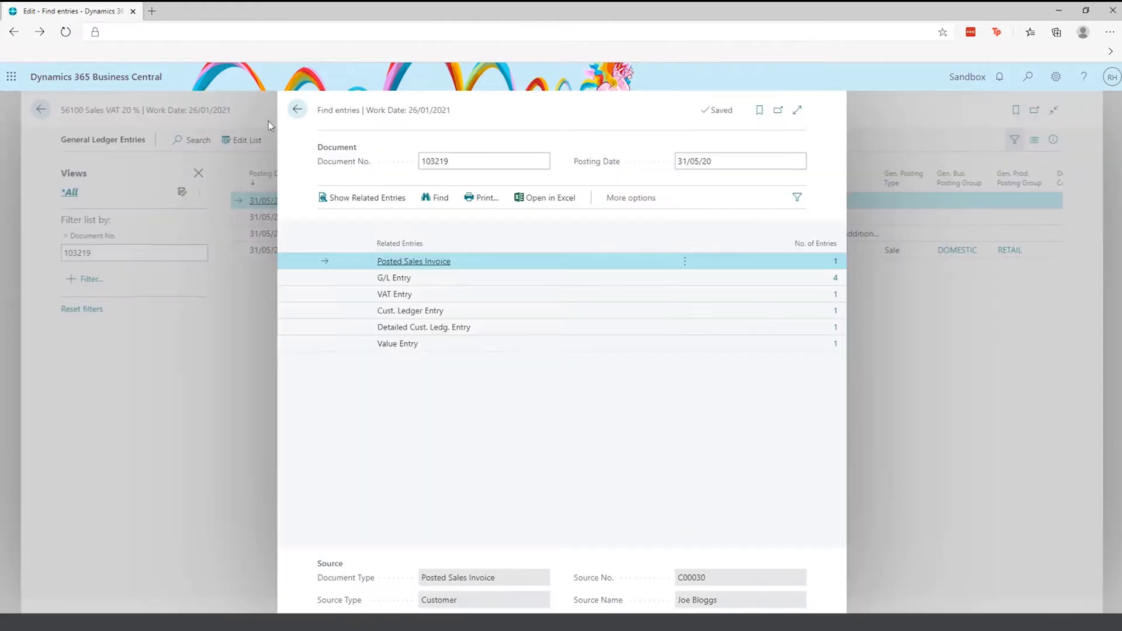
- Return to the Chart of Accounts and open G/L Balance by Dimension
{"action": "left_click", "coordinate": [297, 111]}
{"action": "left_click", "coordinate": [41, 110]}
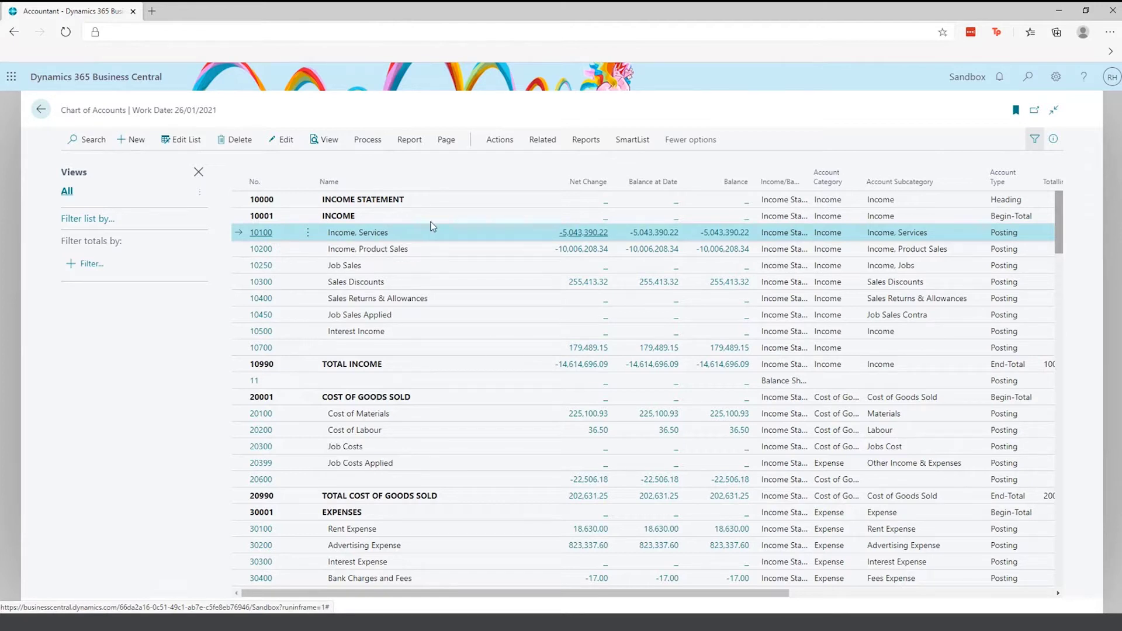
{"action": "left_click", "coordinate": [550, 139]}
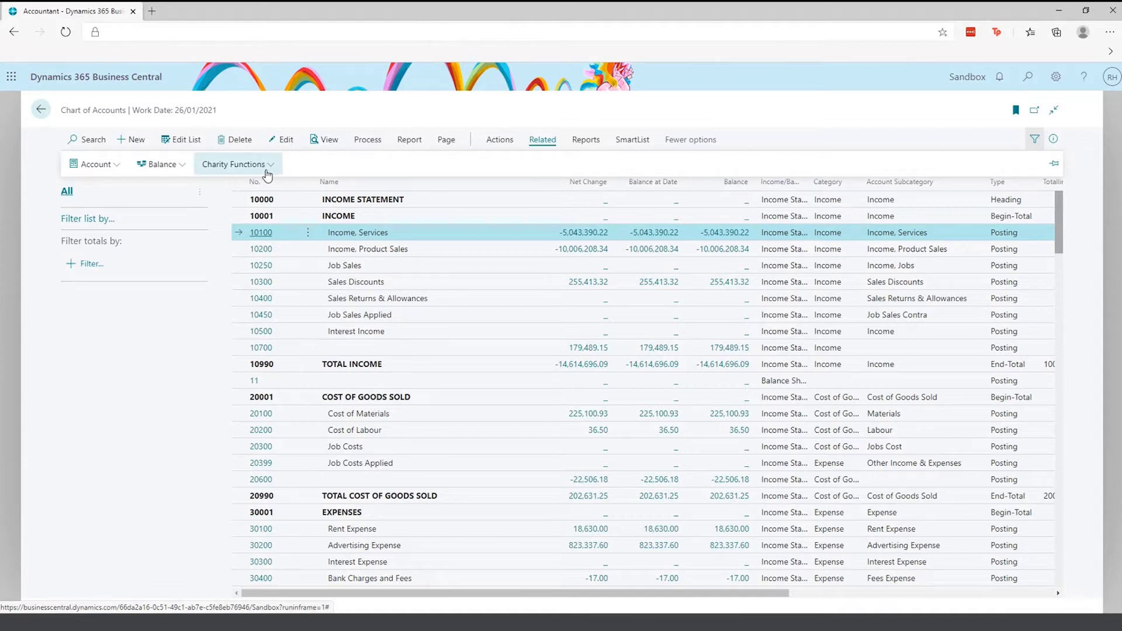
{"action": "left_click", "coordinate": [170, 164]}
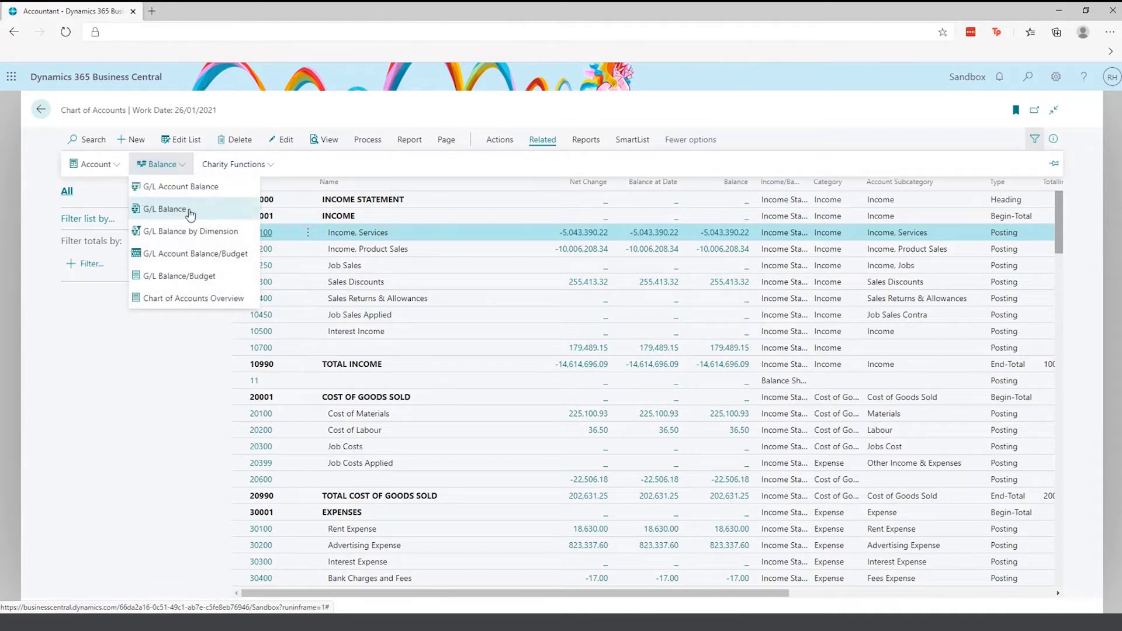
{"action": "left_click", "coordinate": [193, 234]}
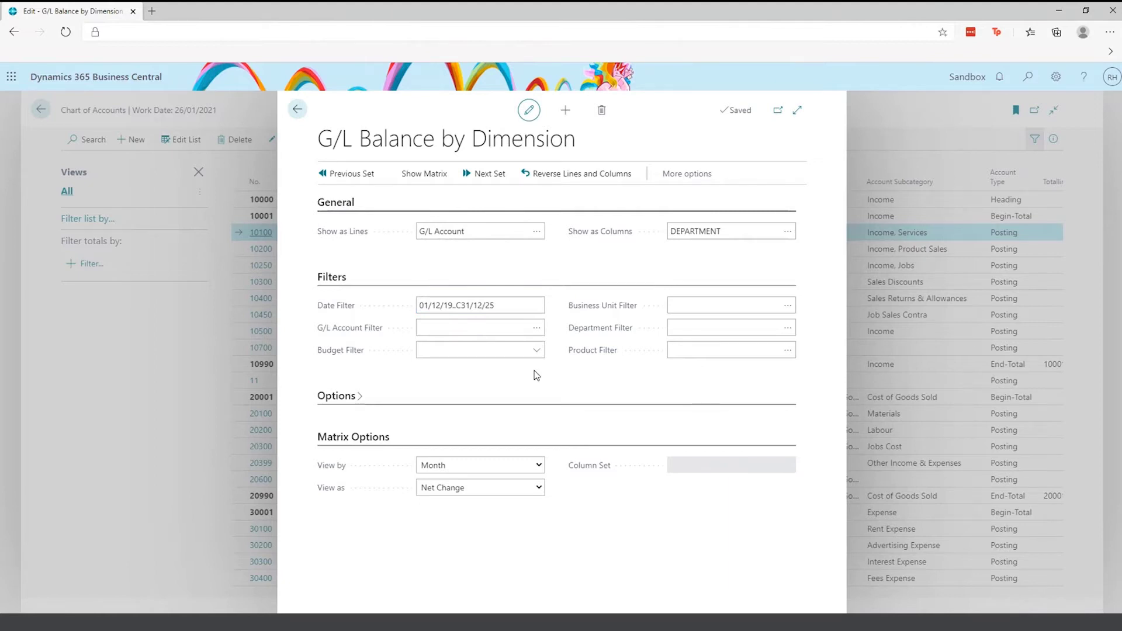
- Show the balance-by-department matrix, review it, and close it
{"action": "left_click", "coordinate": [439, 180]}
{"action": "left_click", "coordinate": [437, 174]}
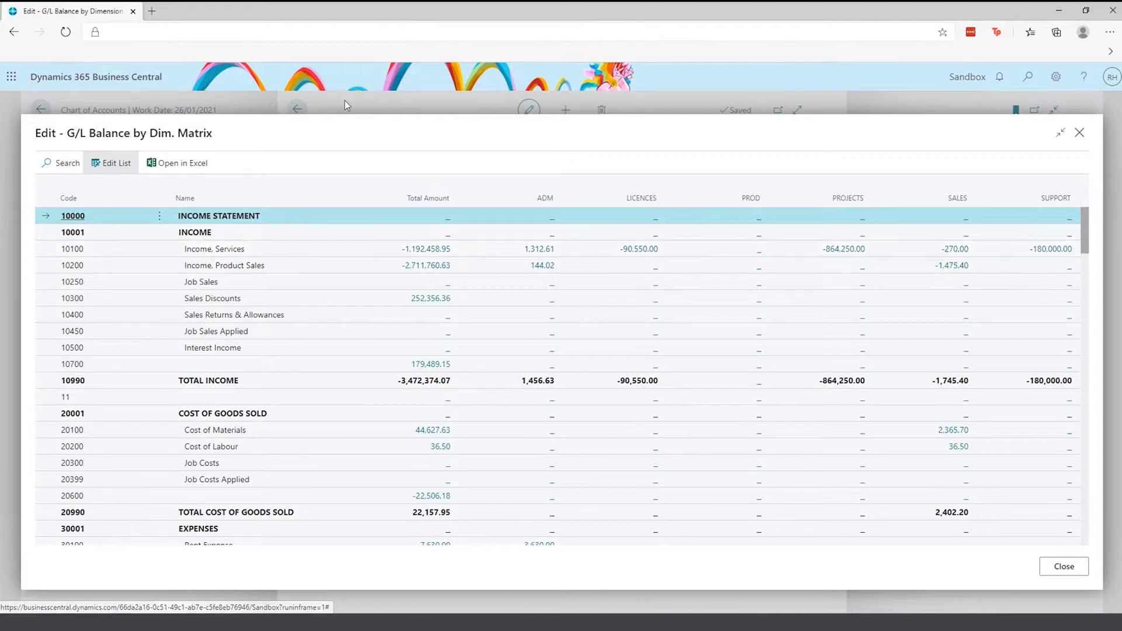
{"action": "left_click", "coordinate": [1079, 136]}
- Close G/L Balance by Dimension and open G/L Account Categories via Tell Me search 'g/l cate'
{"action": "left_click", "coordinate": [297, 109]}
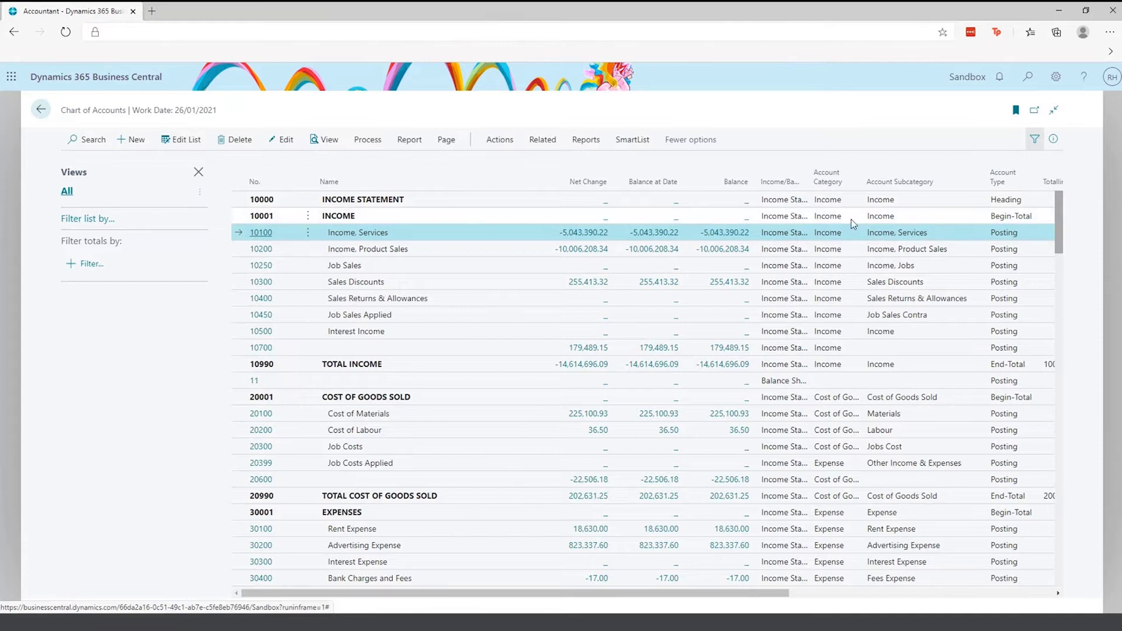
{"action": "left_click", "coordinate": [1029, 82]}
{"action": "type", "text": "g/l"}
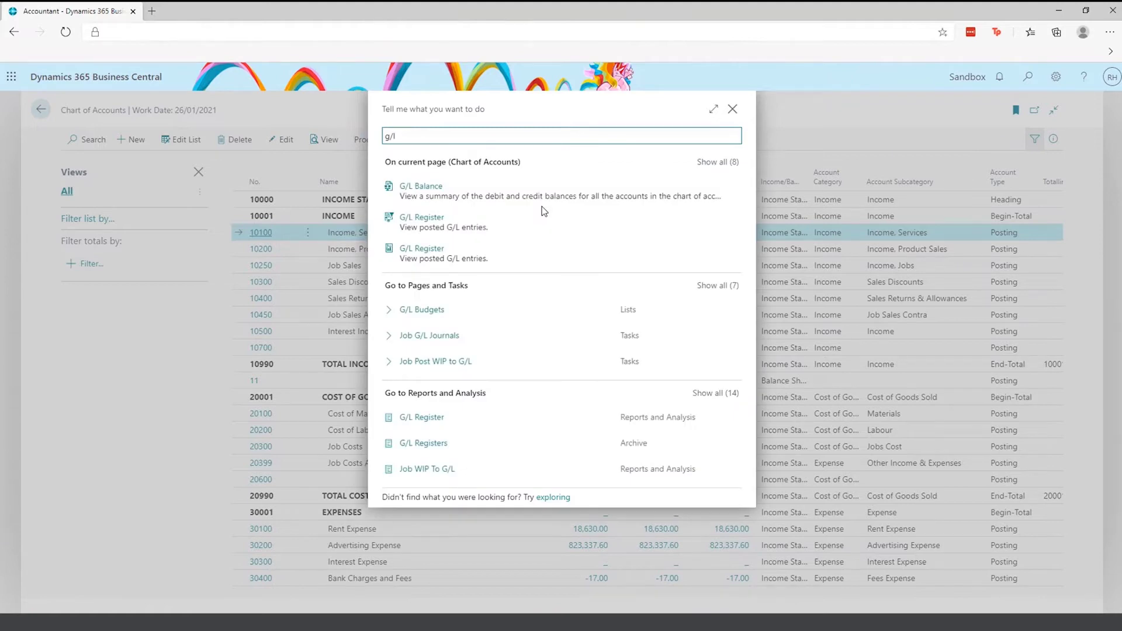
{"action": "type", "text": " cate"}
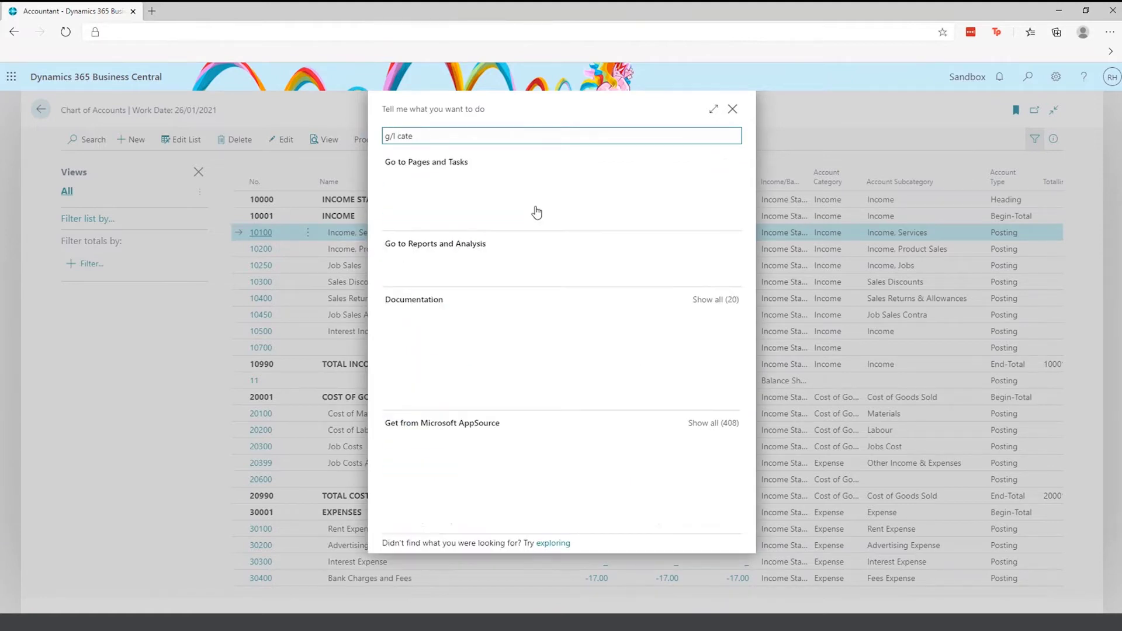
{"action": "left_click", "coordinate": [453, 194]}
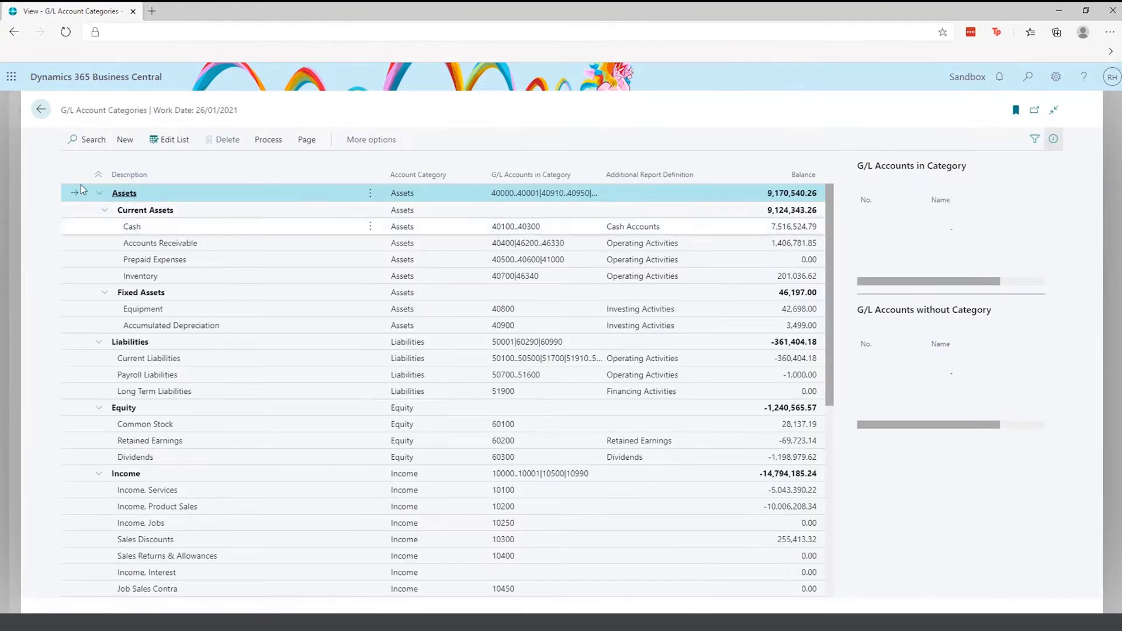
{"action": "left_click", "coordinate": [100, 193]}
- Collapse the Liabilities, Equity, Income, Cost of Goods Sold and Expense categories
{"action": "left_click", "coordinate": [100, 210]}
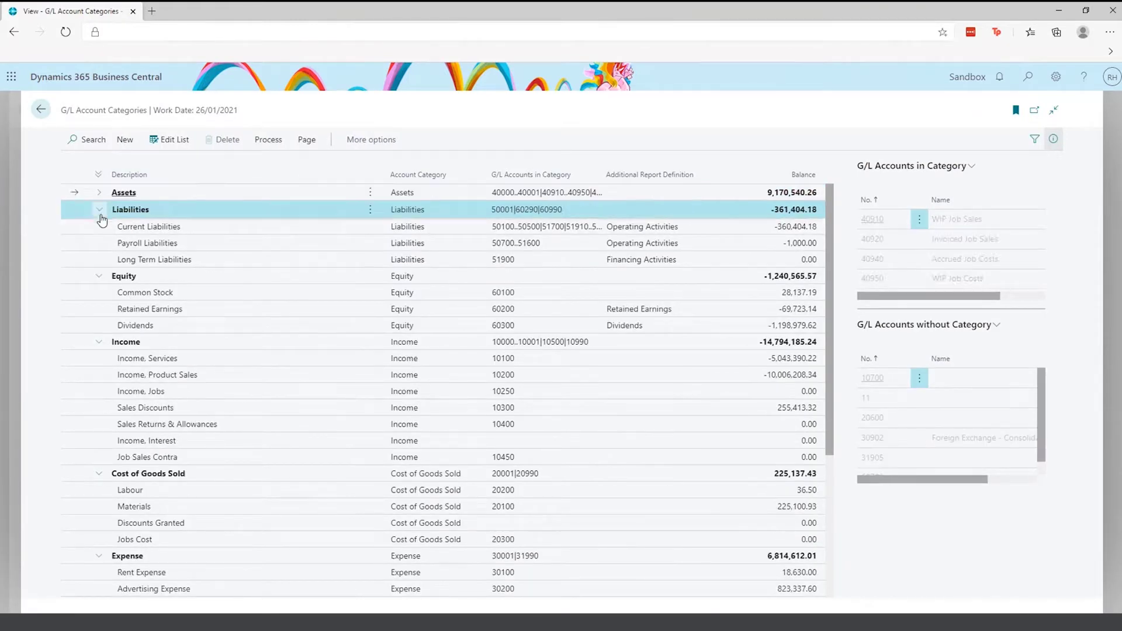
{"action": "left_click", "coordinate": [100, 226]}
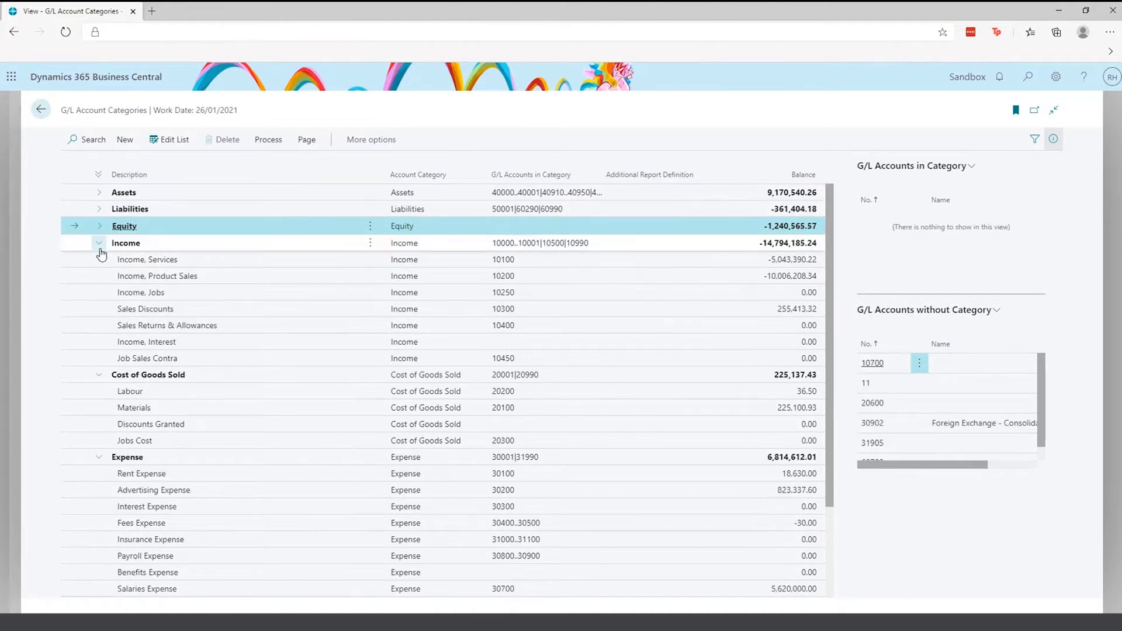
{"action": "left_click", "coordinate": [101, 245]}
{"action": "left_click", "coordinate": [99, 259]}
{"action": "left_click", "coordinate": [99, 277]}
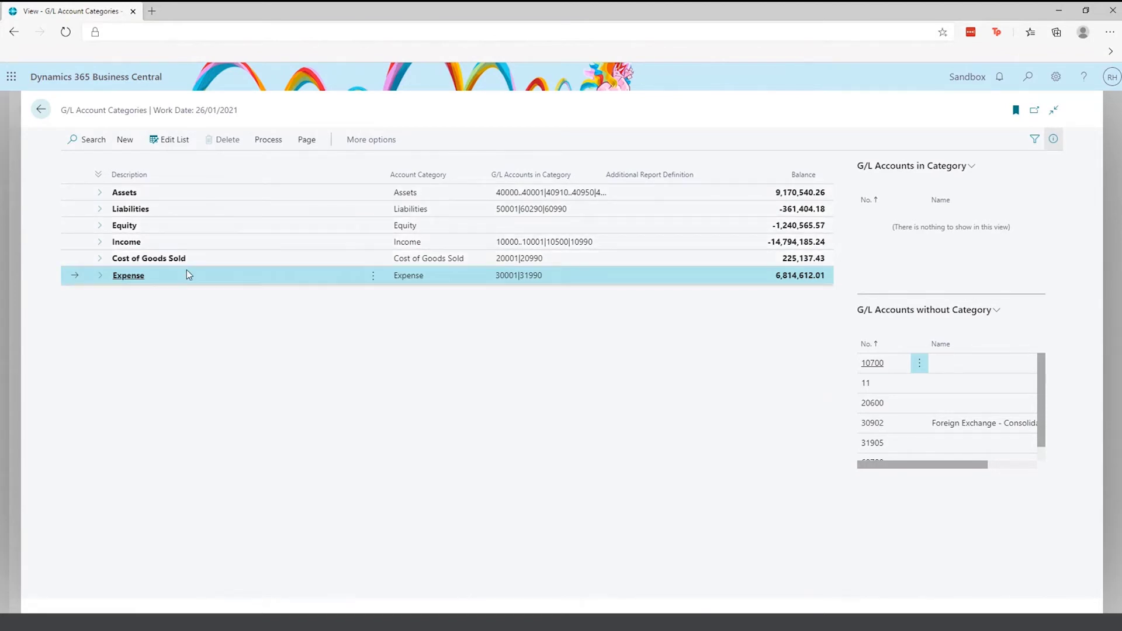
- Re-expand Expense and Assets to show their subcategories, then leave the page
{"action": "left_click", "coordinate": [98, 277]}
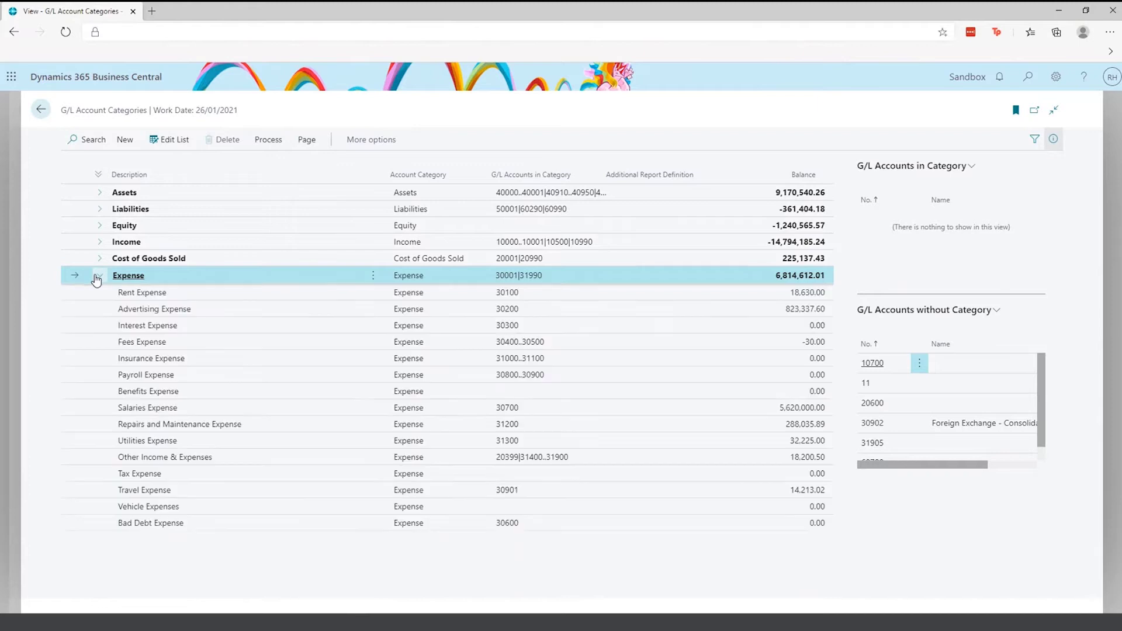
{"action": "left_click", "coordinate": [99, 193]}
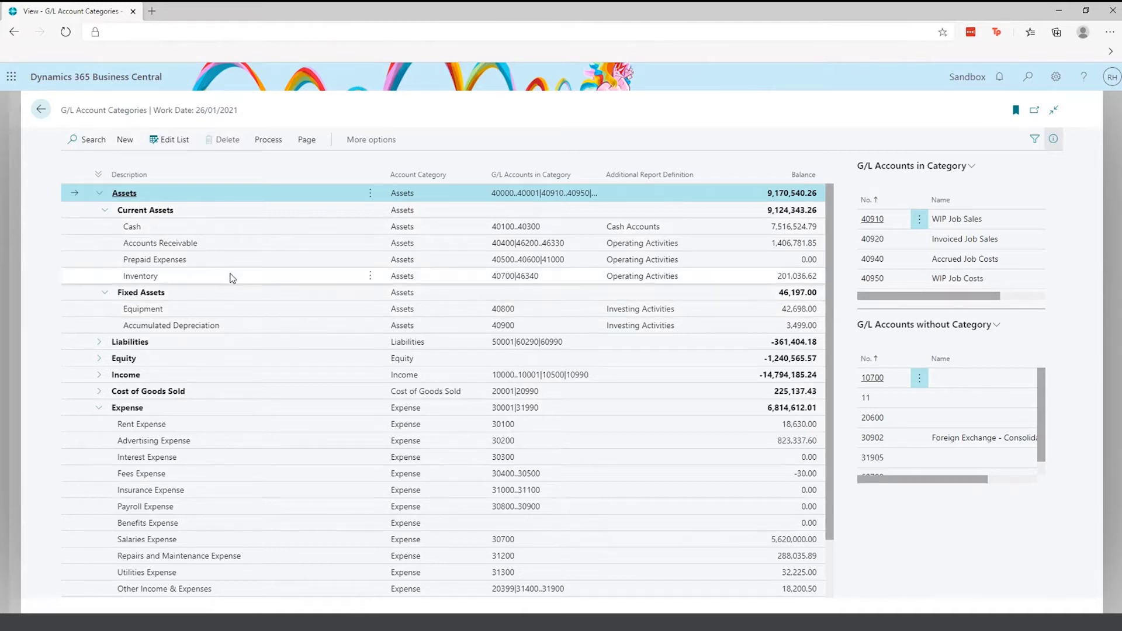
{"action": "left_click", "coordinate": [52, 113]}
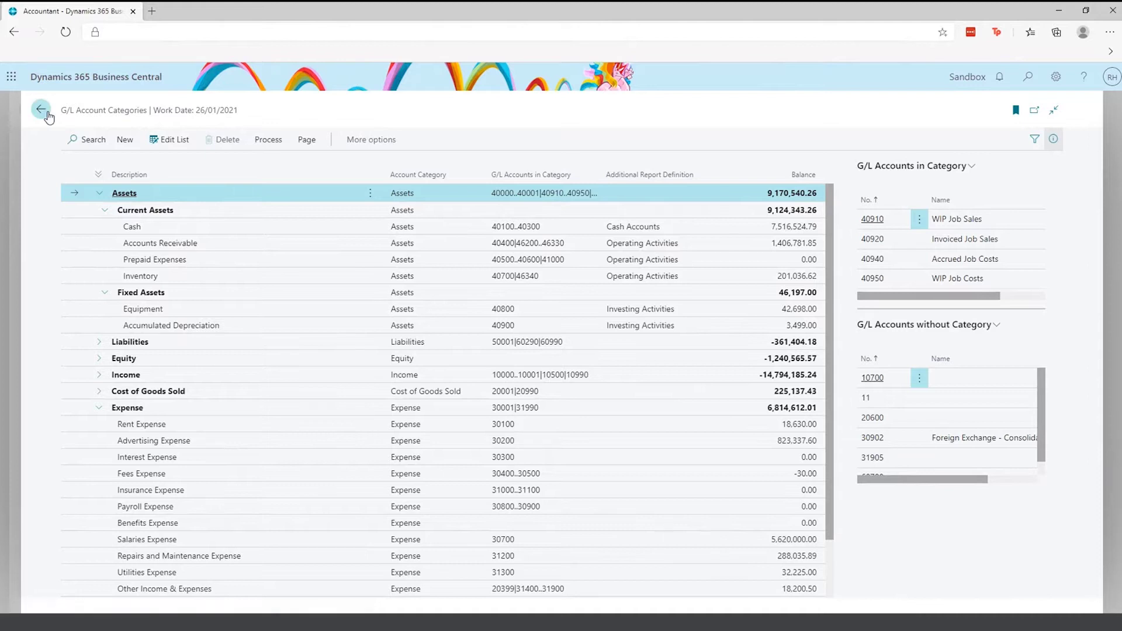
- From the home page, open the Currencies list through Tell Me and select EUR
{"action": "left_click", "coordinate": [47, 112]}
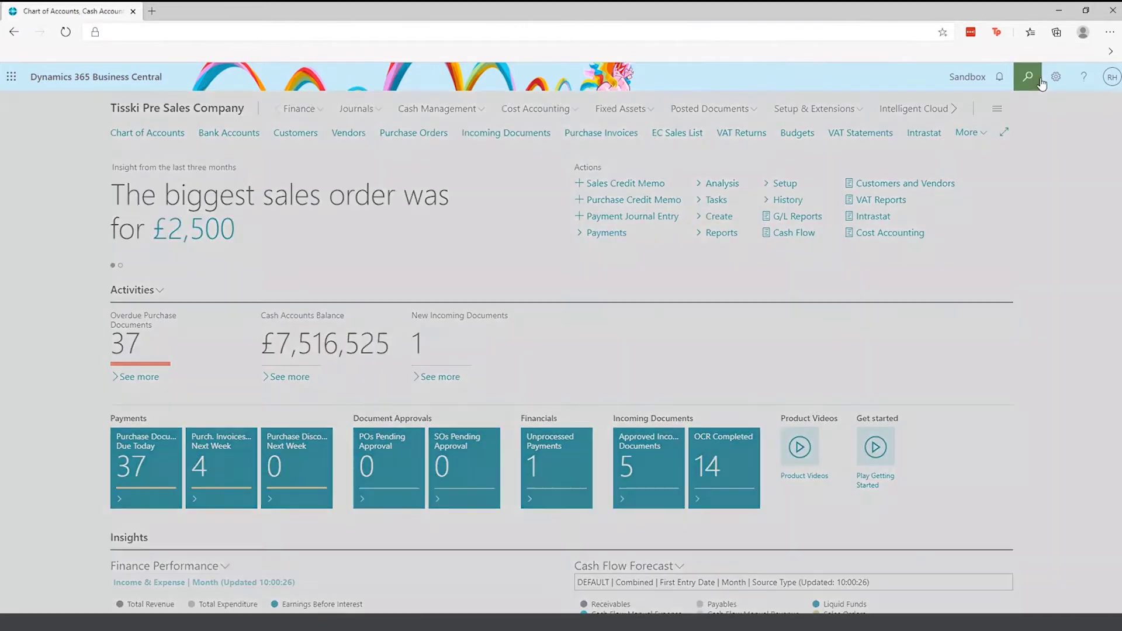
{"action": "left_click", "coordinate": [1041, 82]}
{"action": "type", "text": "cu"}
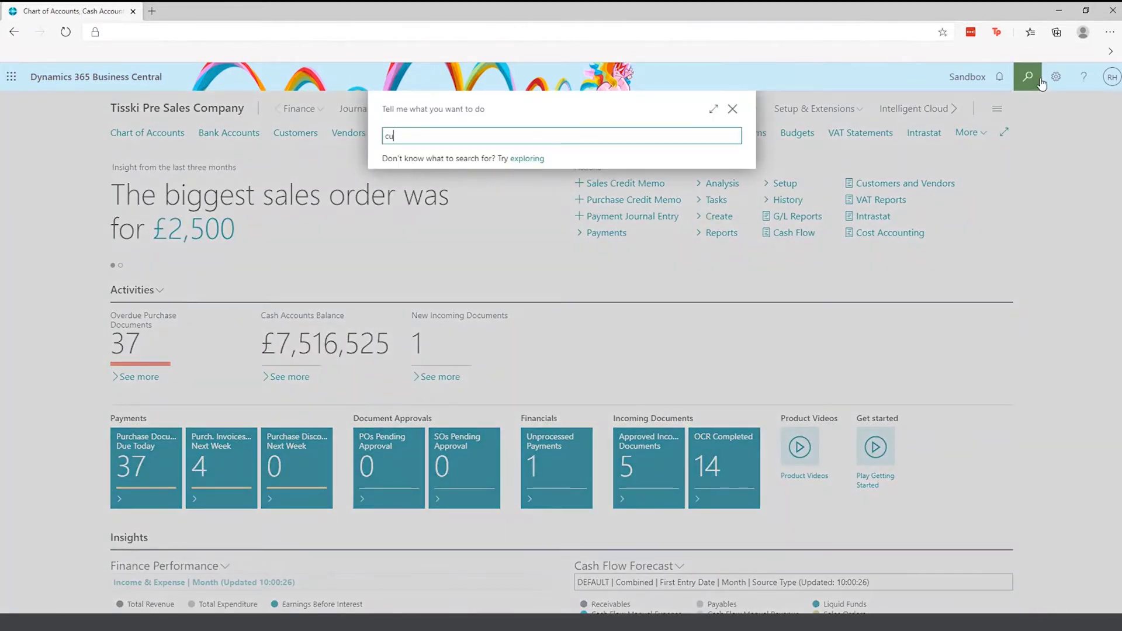
{"action": "type", "text": "rrencie"}
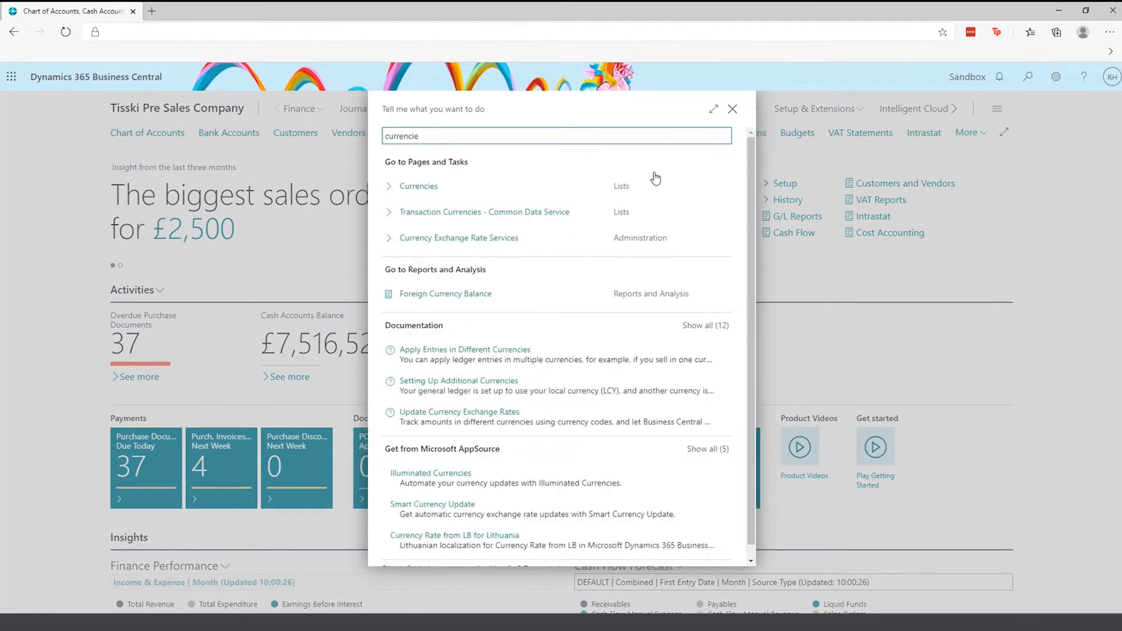
{"action": "left_click", "coordinate": [452, 189]}
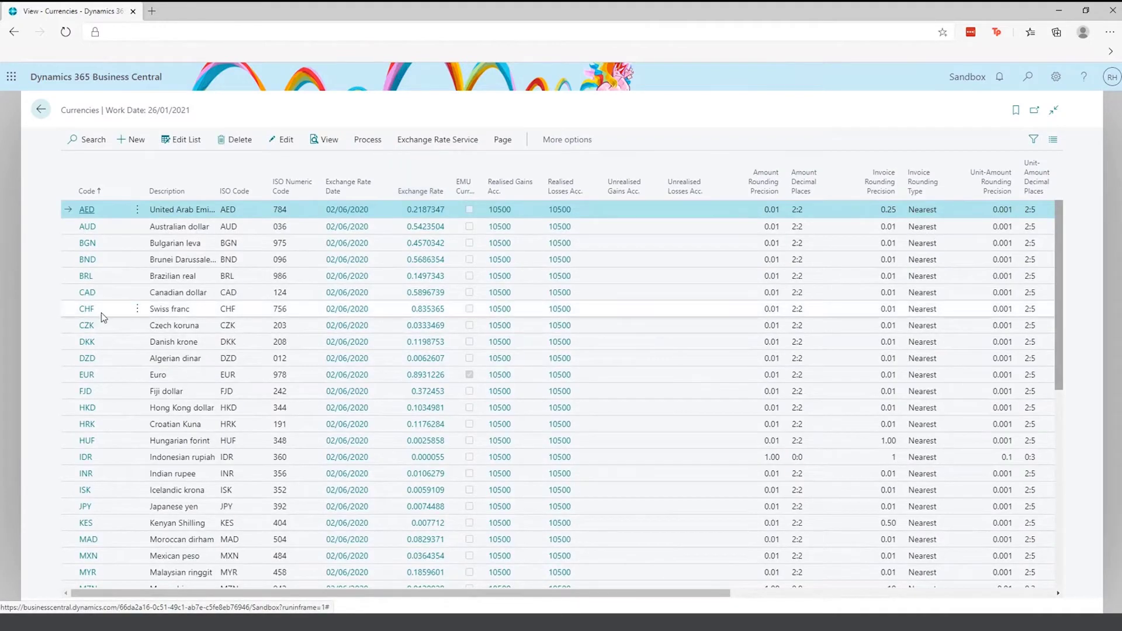
{"action": "left_click", "coordinate": [109, 373]}
{"action": "left_click", "coordinate": [366, 141]}
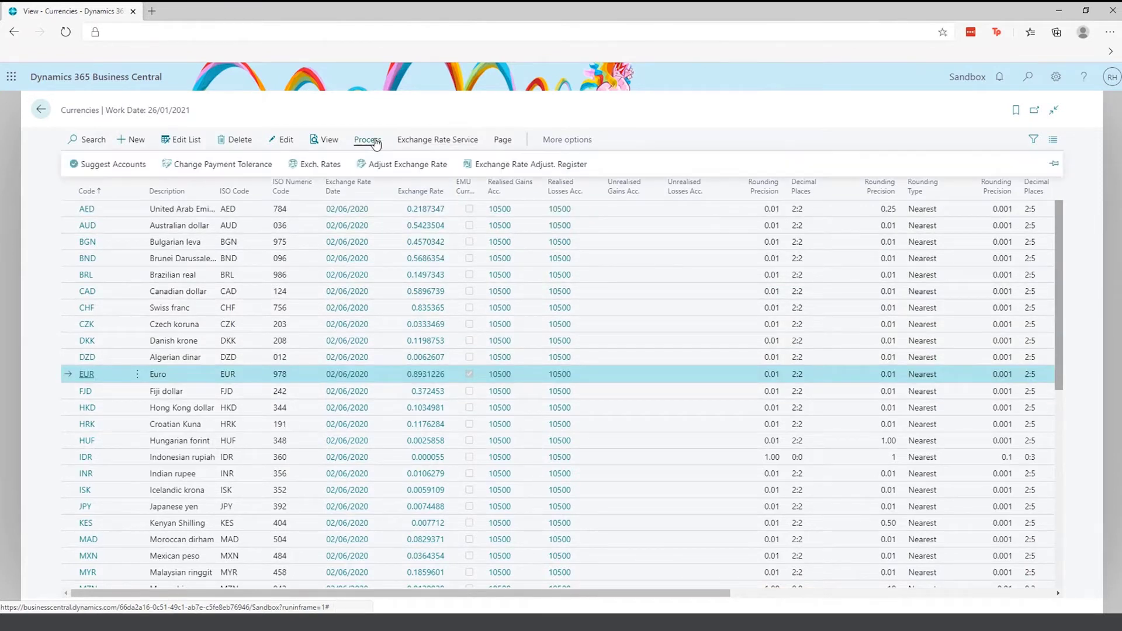
{"action": "left_click", "coordinate": [315, 158]}
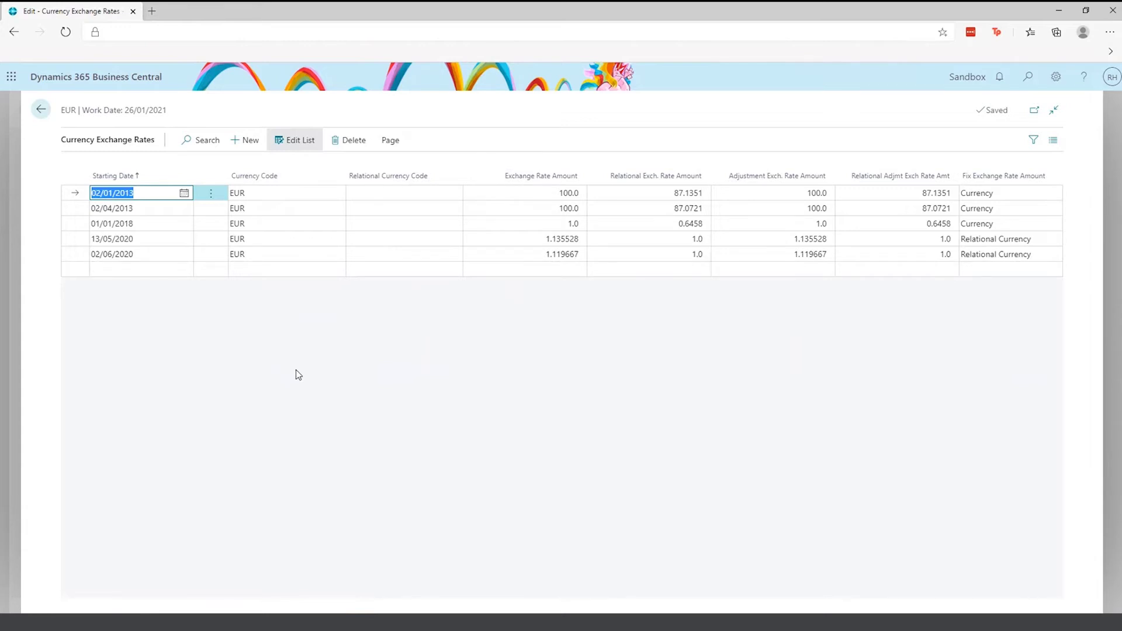
{"action": "left_click", "coordinate": [40, 111]}
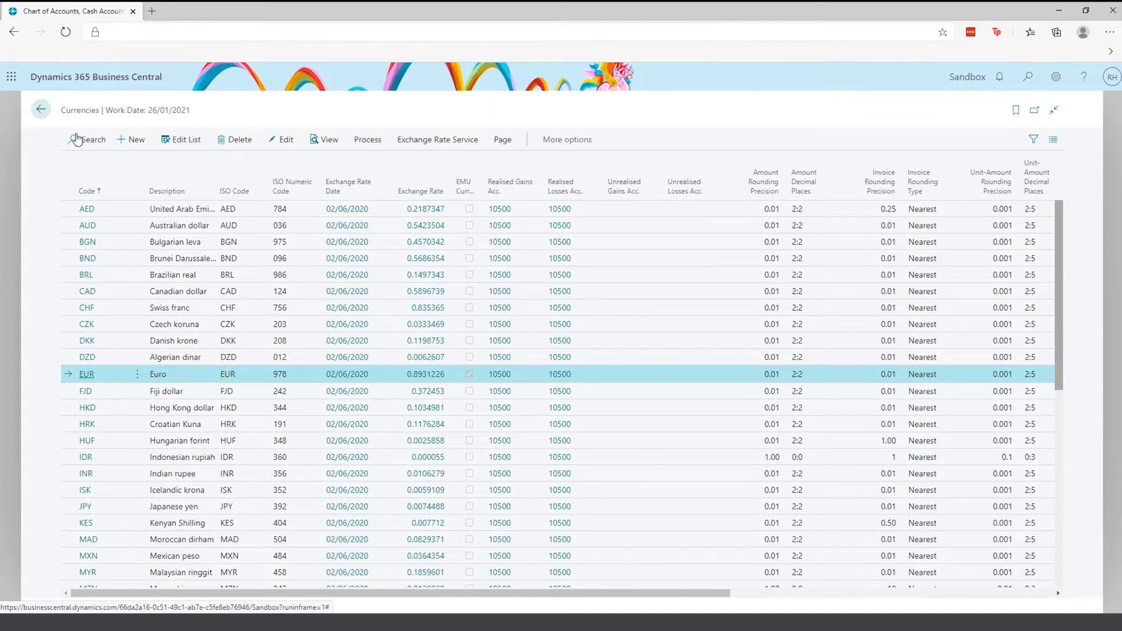
{"action": "left_click", "coordinate": [35, 113]}
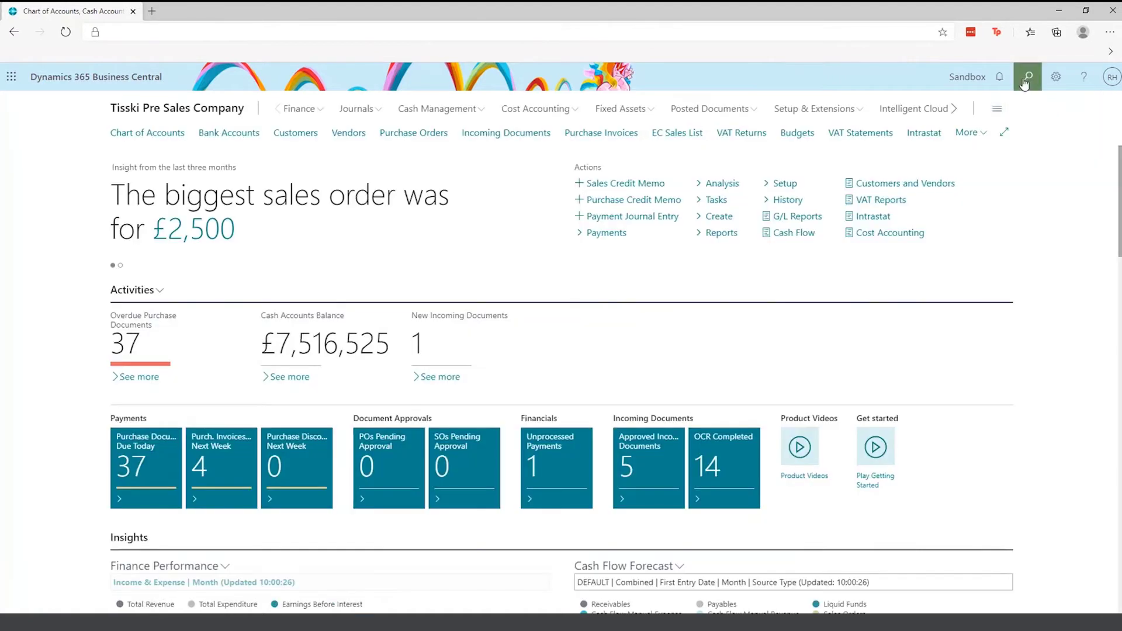
- Open VAT Statements through Tell Me search and choose the VATGB template
{"action": "left_click", "coordinate": [1027, 77]}
{"action": "type", "text": "Vat stae"}
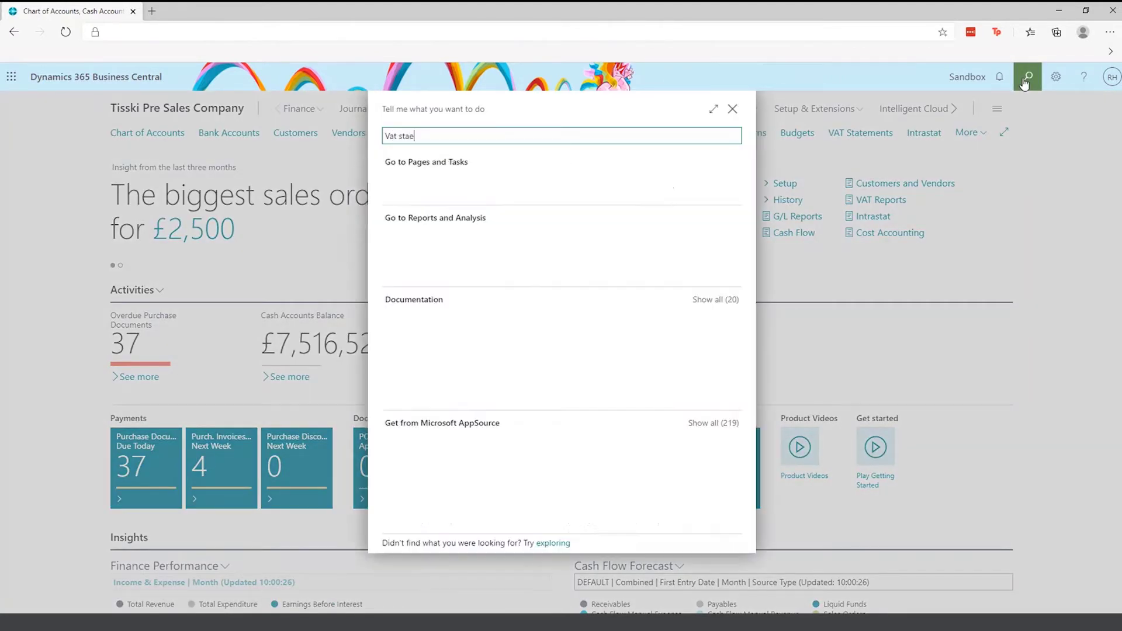
{"action": "key", "text": "BackSpace"}
{"action": "type", "text": "te"}
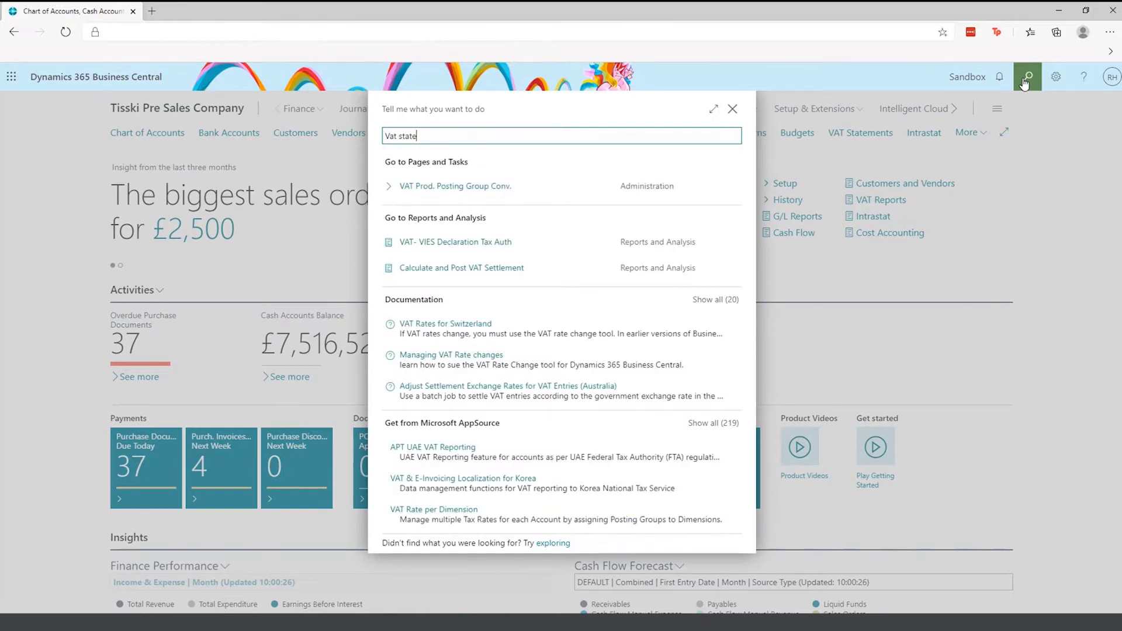
{"action": "left_click", "coordinate": [472, 261]}
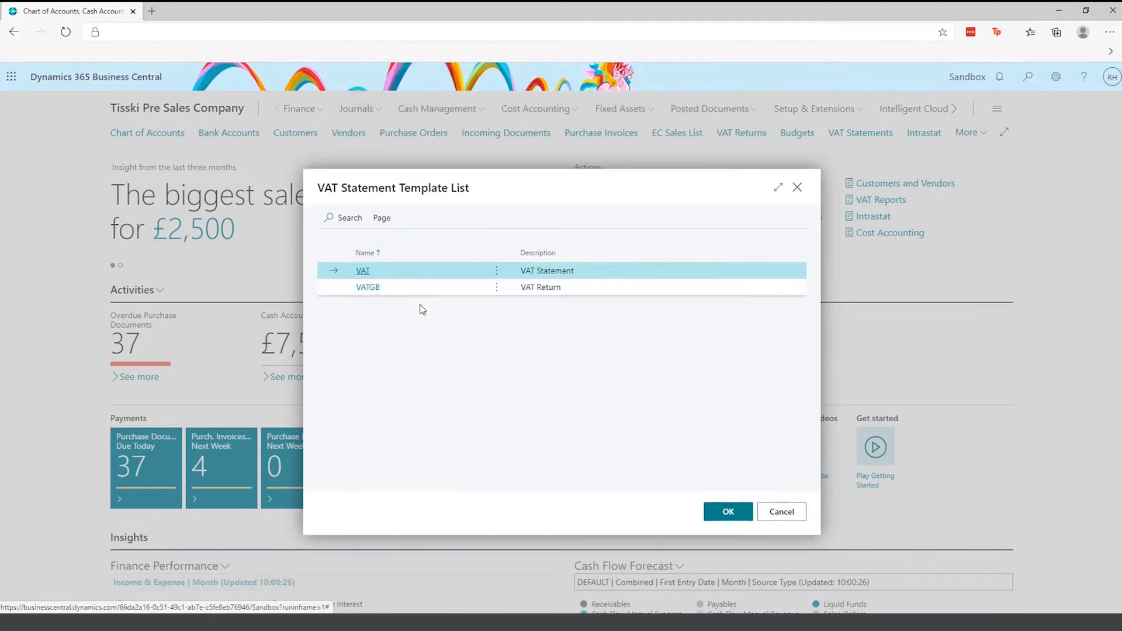
{"action": "left_click", "coordinate": [368, 289]}
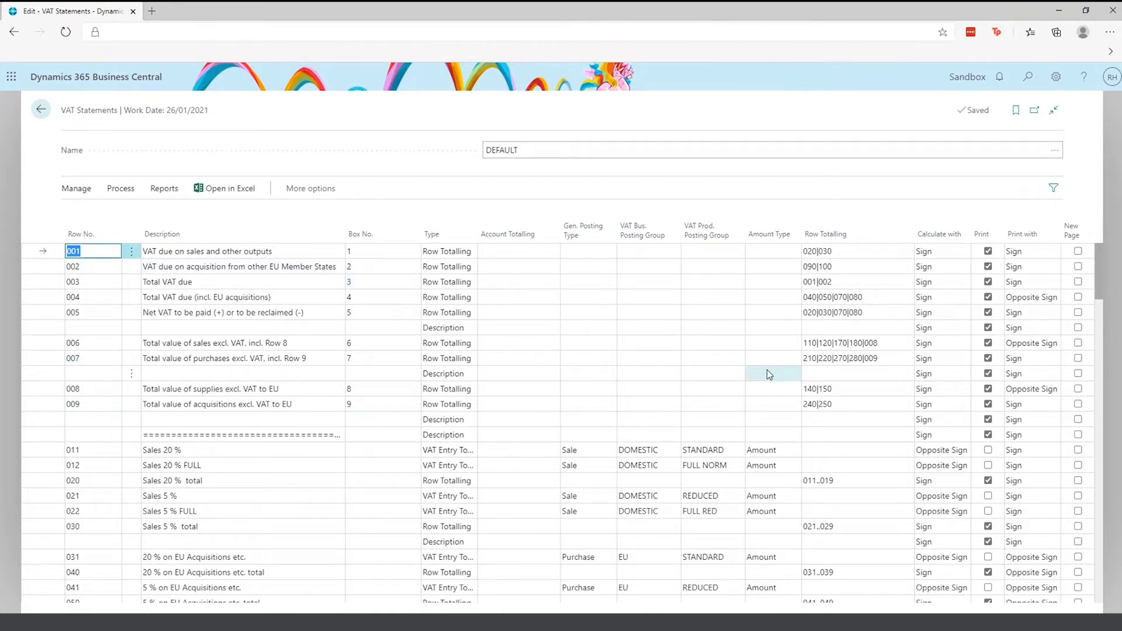
- Preview the DEFAULT VAT statement's calculated amounts, then return to the statement lines
{"action": "left_click", "coordinate": [113, 192]}
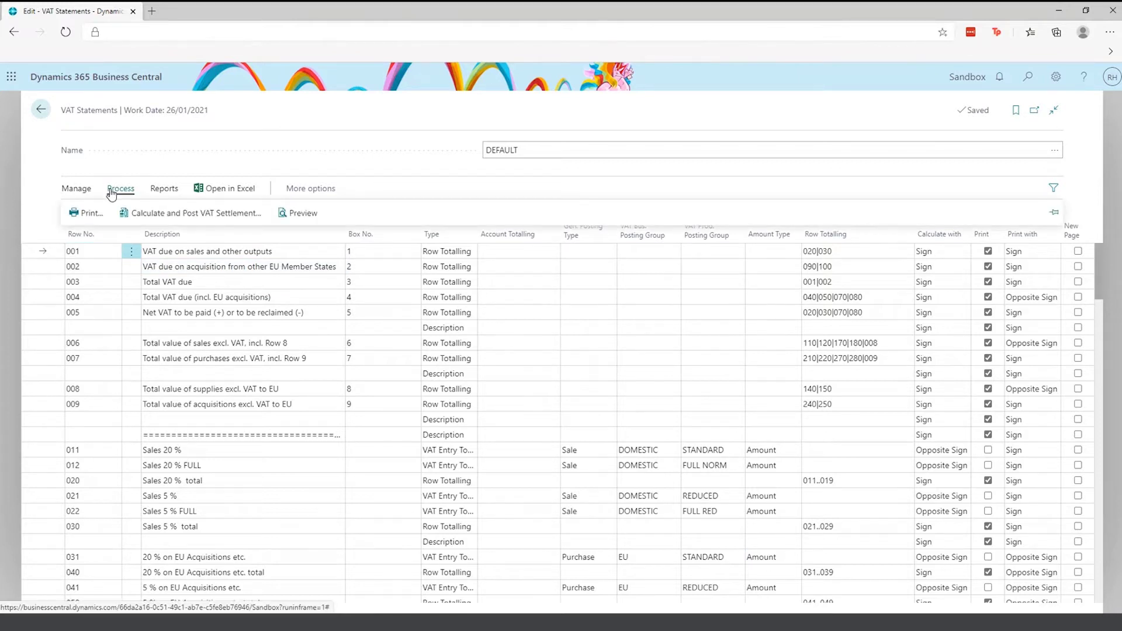
{"action": "left_click", "coordinate": [310, 216]}
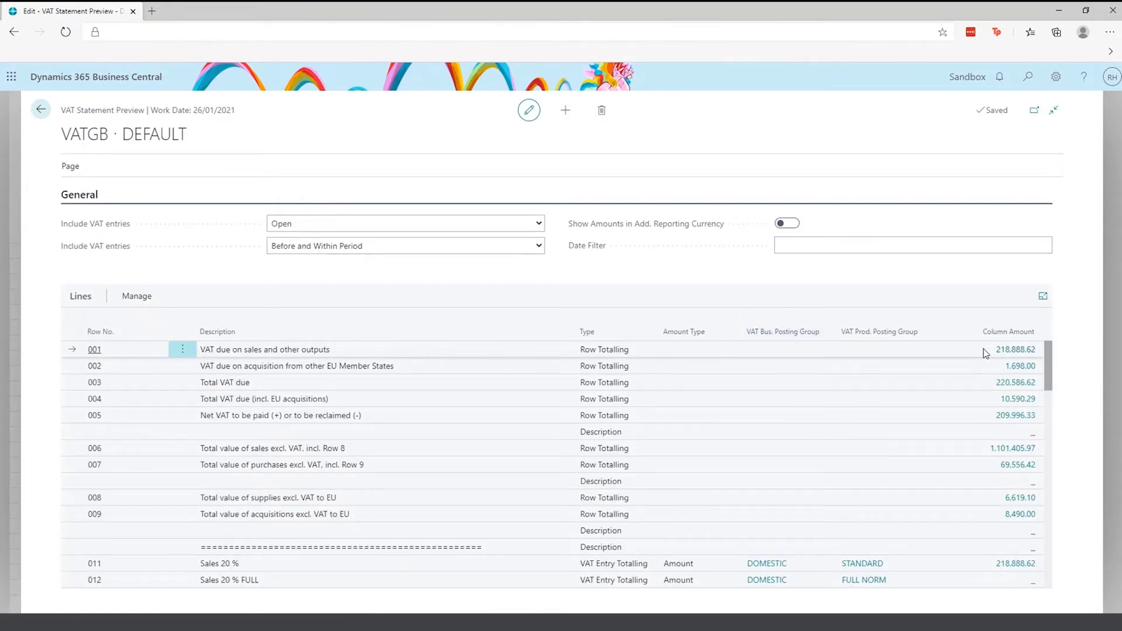
{"action": "scroll", "coordinate": [1011, 436], "scroll_direction": "down", "scroll_amount": 3}
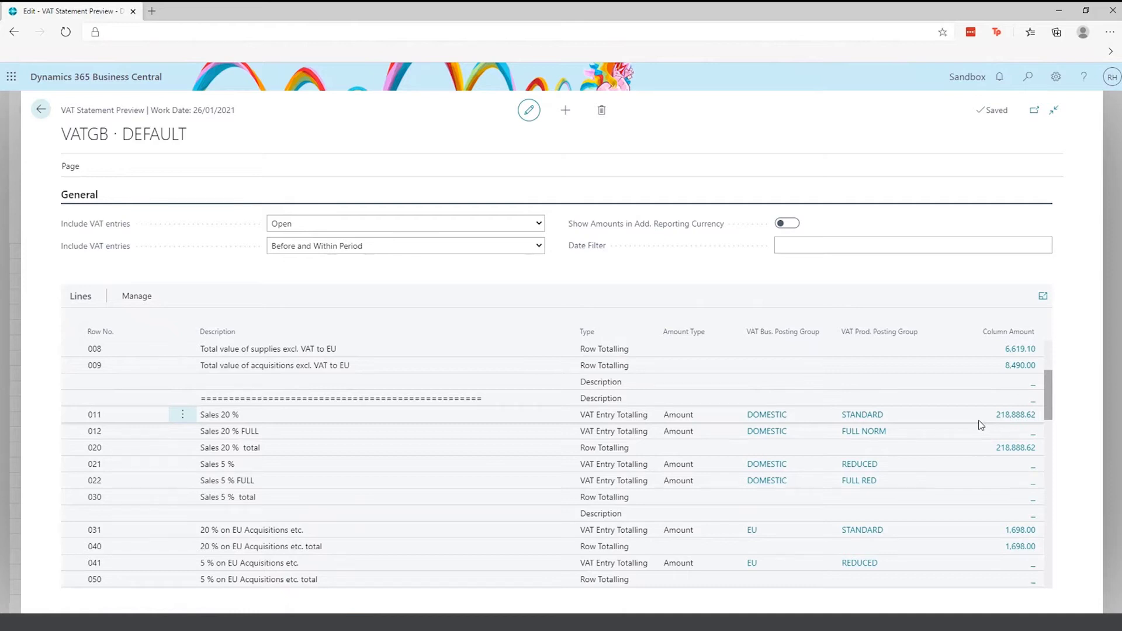
{"action": "left_click", "coordinate": [38, 119]}
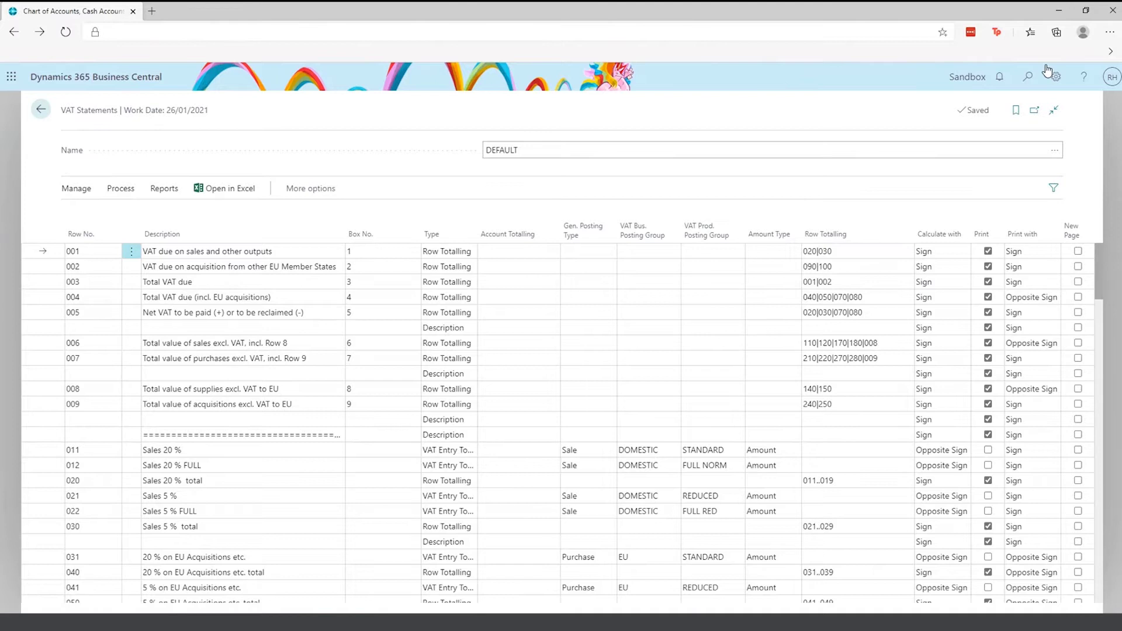
- Leave the VAT statement and open the VAT Returns list via Tell Me search 'VAT r'
{"action": "key", "text": "Escape"}
{"action": "left_click", "coordinate": [1028, 76]}
{"action": "type", "text": "VAT recor"}
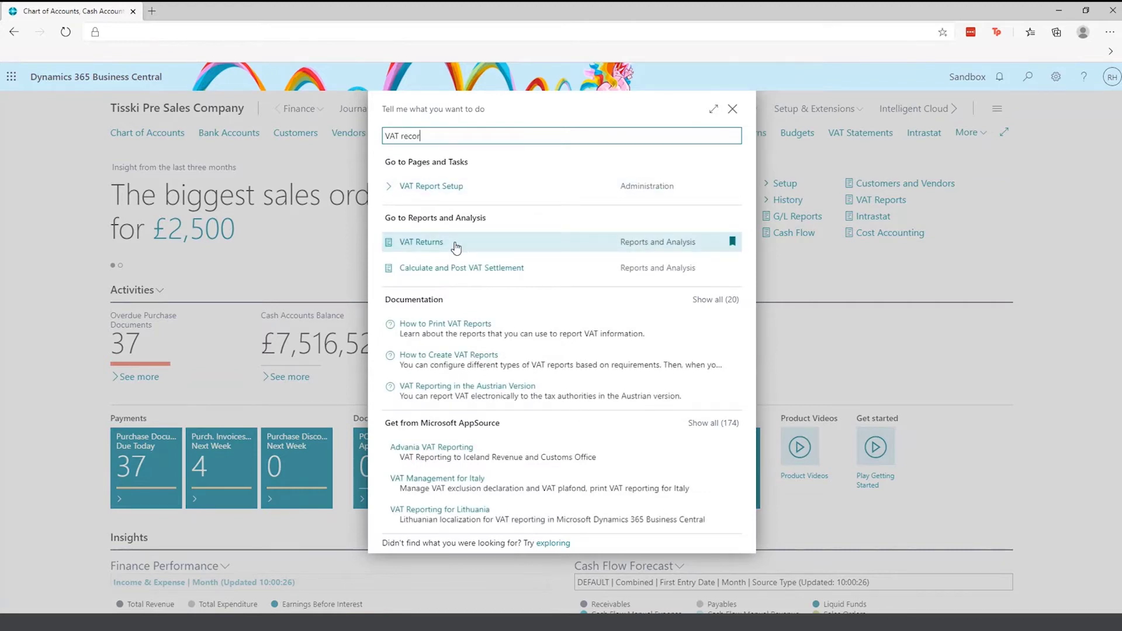
{"action": "left_click", "coordinate": [456, 248]}
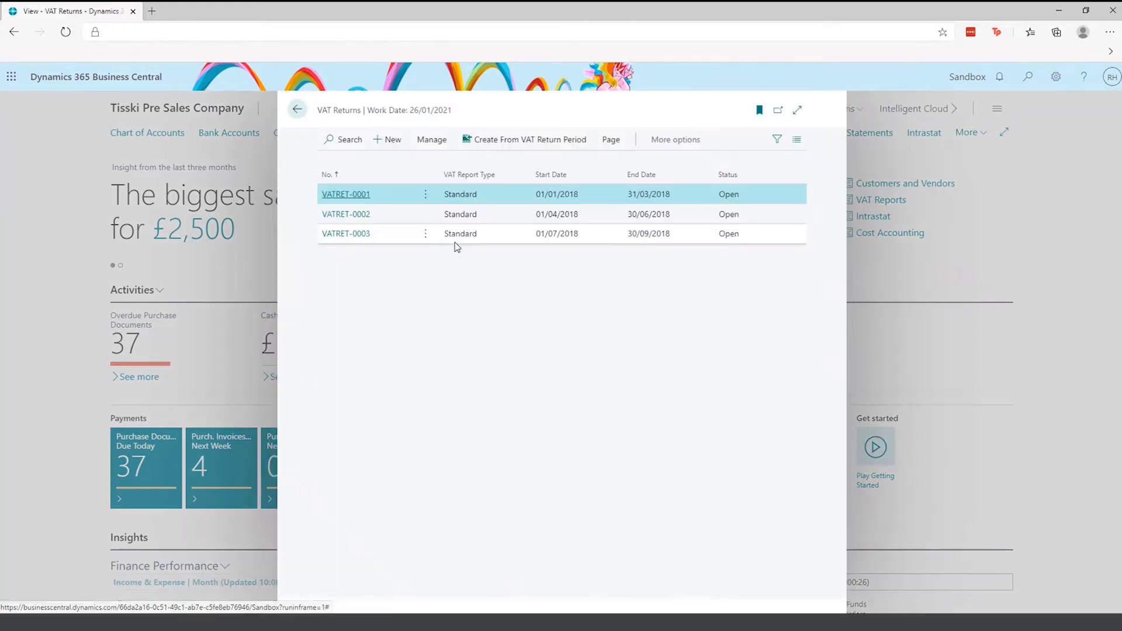
- Open VAT return VATRET-0003, then close it and the list to return home
{"action": "left_click", "coordinate": [335, 237]}
{"action": "left_click", "coordinate": [345, 234]}
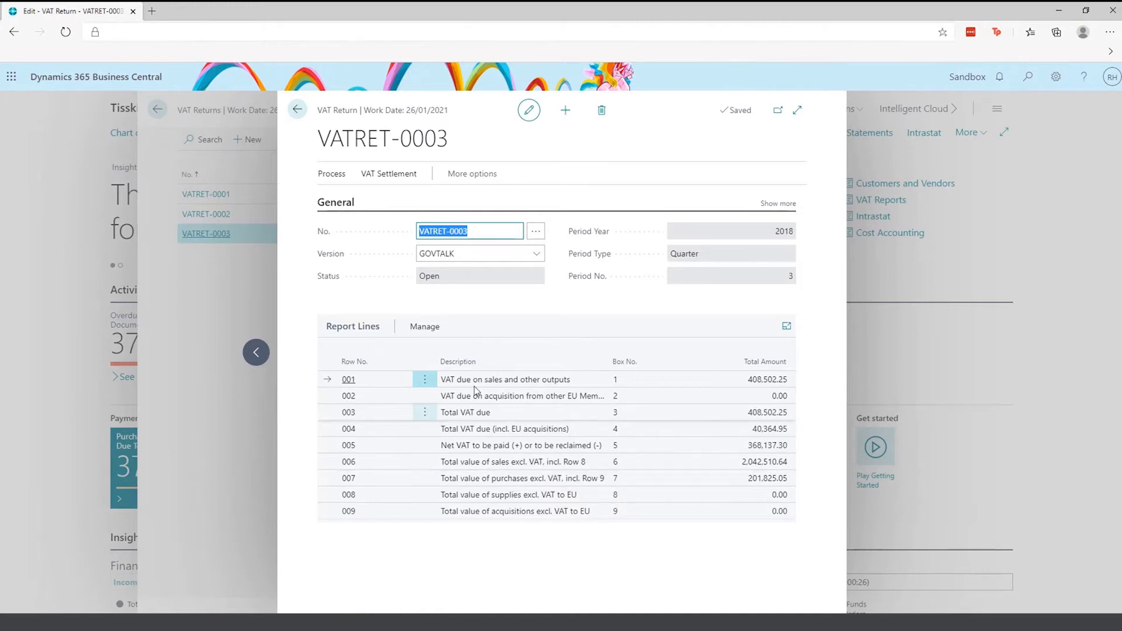
{"action": "left_click", "coordinate": [298, 109]}
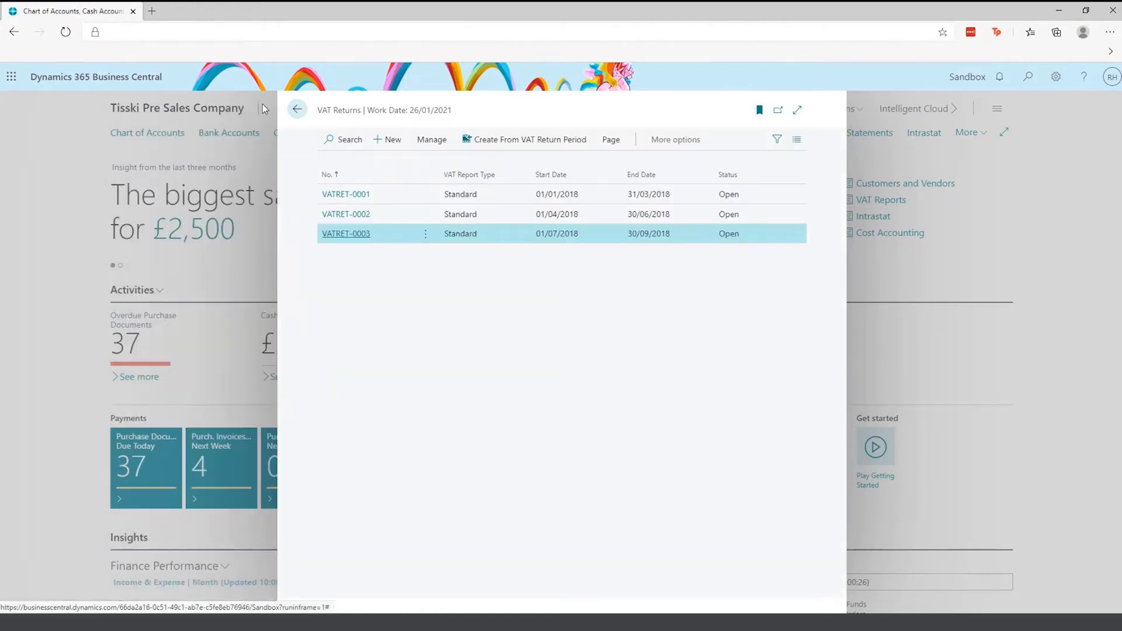
{"action": "left_click", "coordinate": [293, 111]}
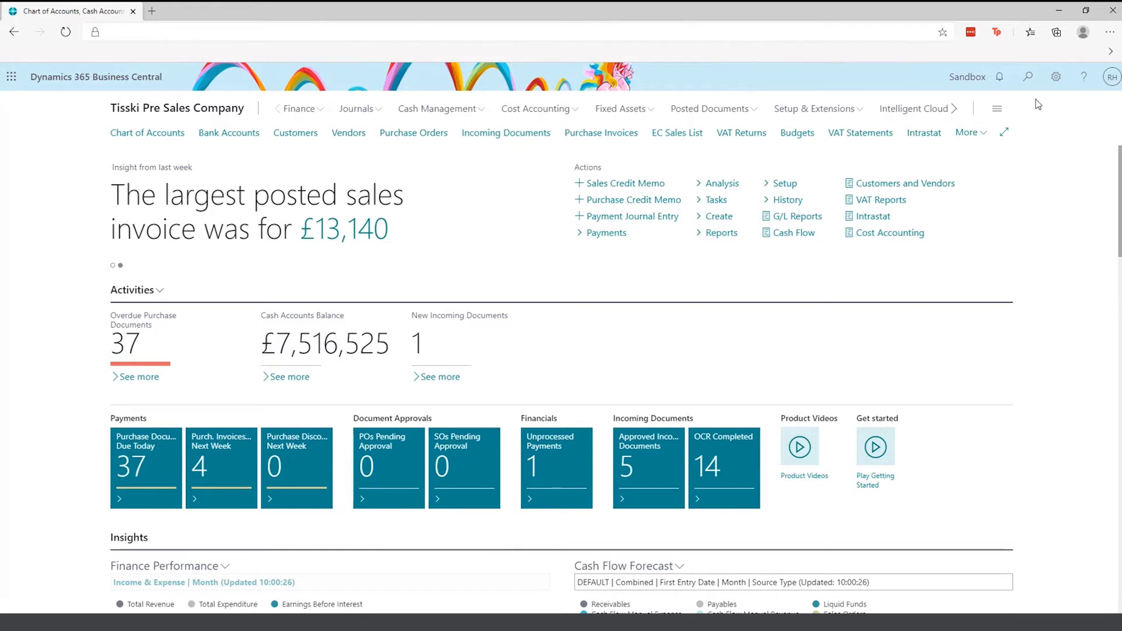
- Open the General Journals page by searching 'gen journal'
{"action": "key", "text": "alt+q"}
{"action": "type", "text": "gen journal"}
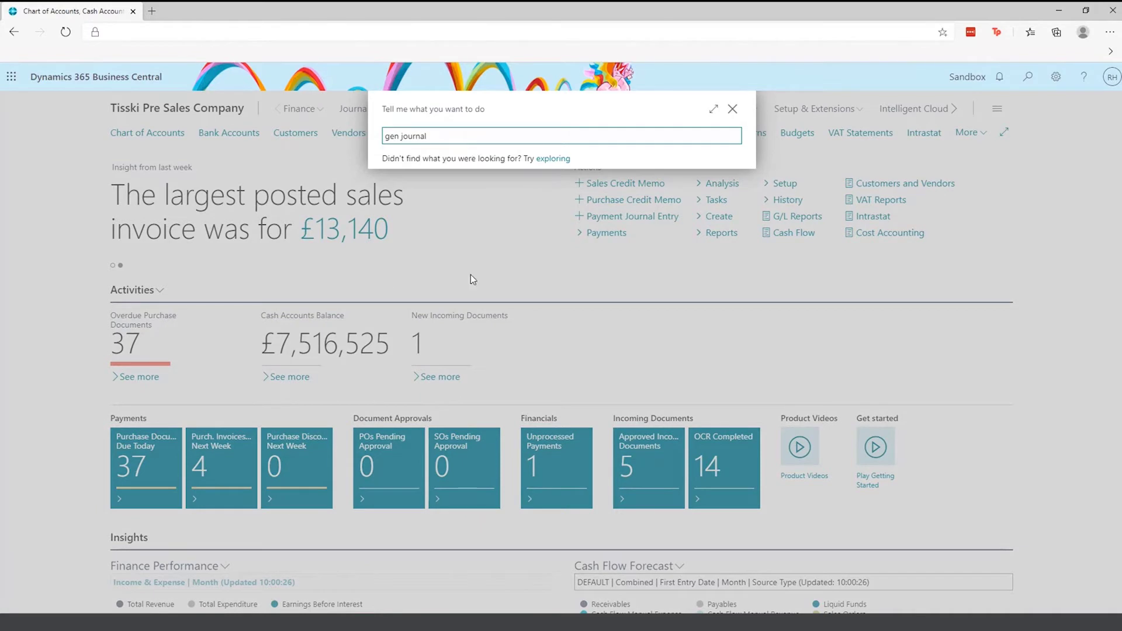
{"action": "left_click", "coordinate": [448, 248]}
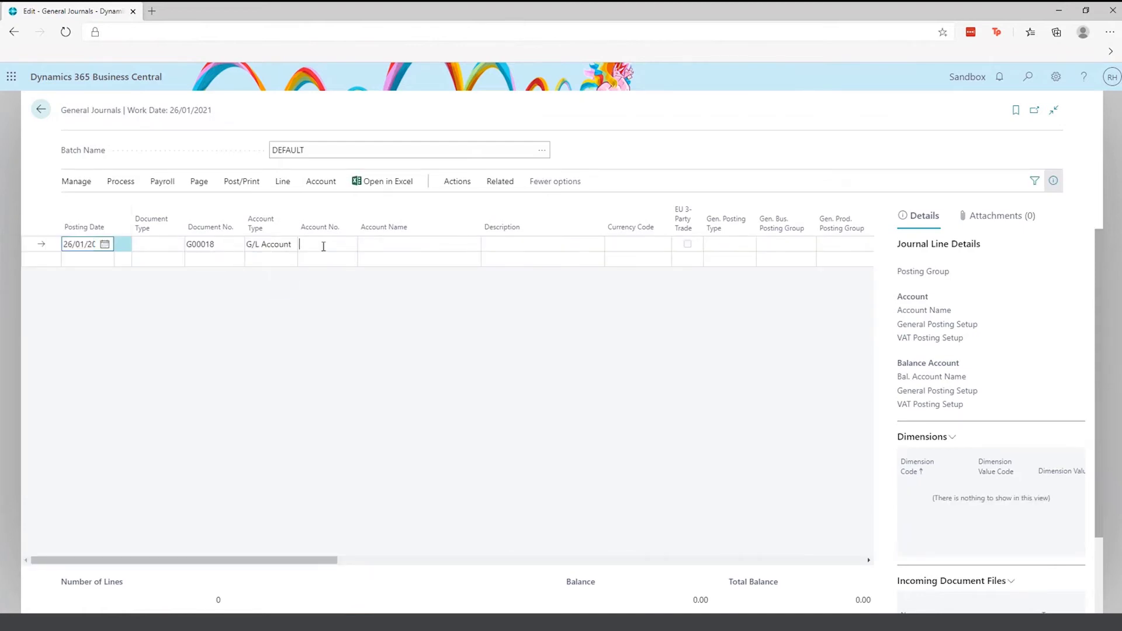
- Enter a DEFAULT line for account 10100 Income, Services, amount -100, balancing account 10250 Job Sales
{"action": "left_click", "coordinate": [345, 248]}
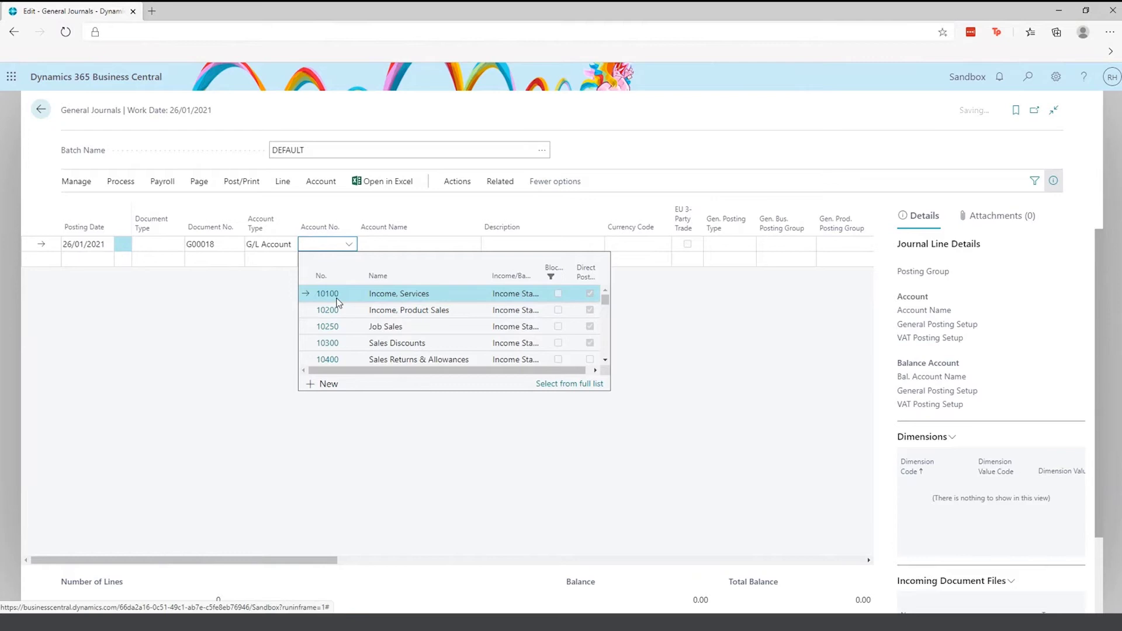
{"action": "left_click", "coordinate": [336, 297]}
{"action": "key", "text": "Return"}
{"action": "key", "text": "Return"}
{"action": "key", "text": "Return"}
{"action": "key", "text": "Return"}
{"action": "key", "text": "Return"}
{"action": "key", "text": "Return"}
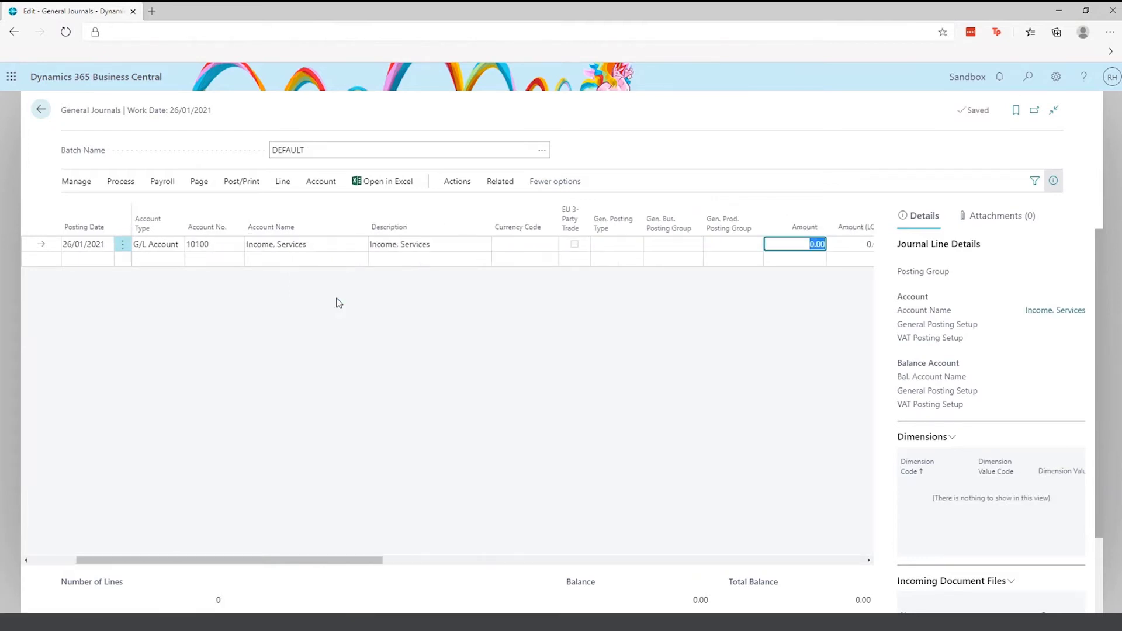
{"action": "type", "text": "-100"}
{"action": "key", "text": "Return"}
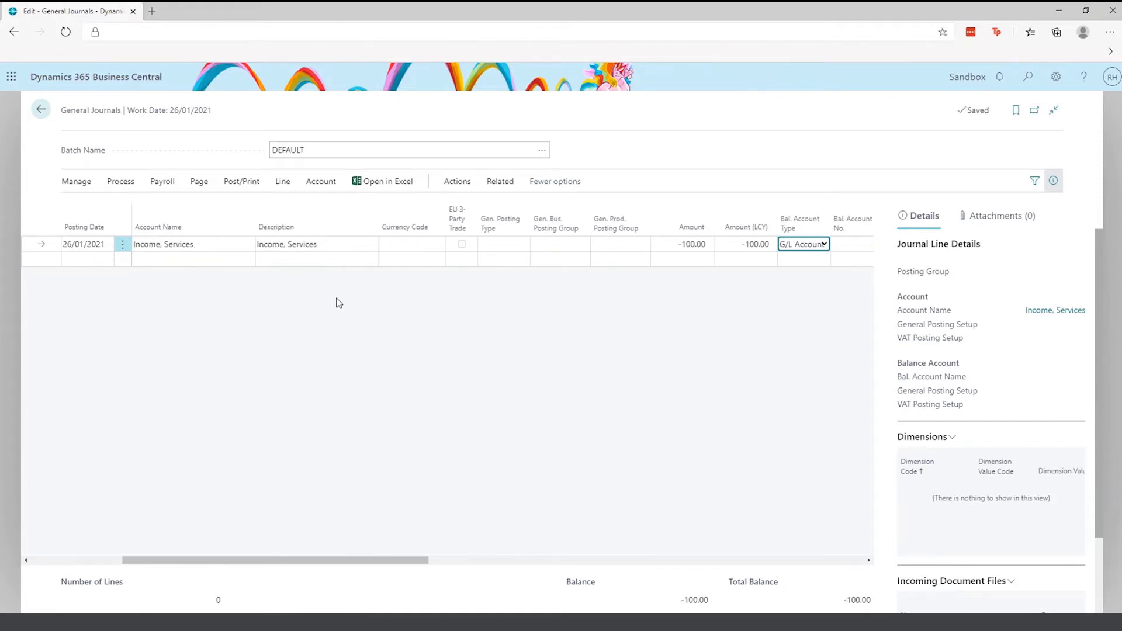
{"action": "key", "text": "Return"}
{"action": "left_click", "coordinate": [759, 244]}
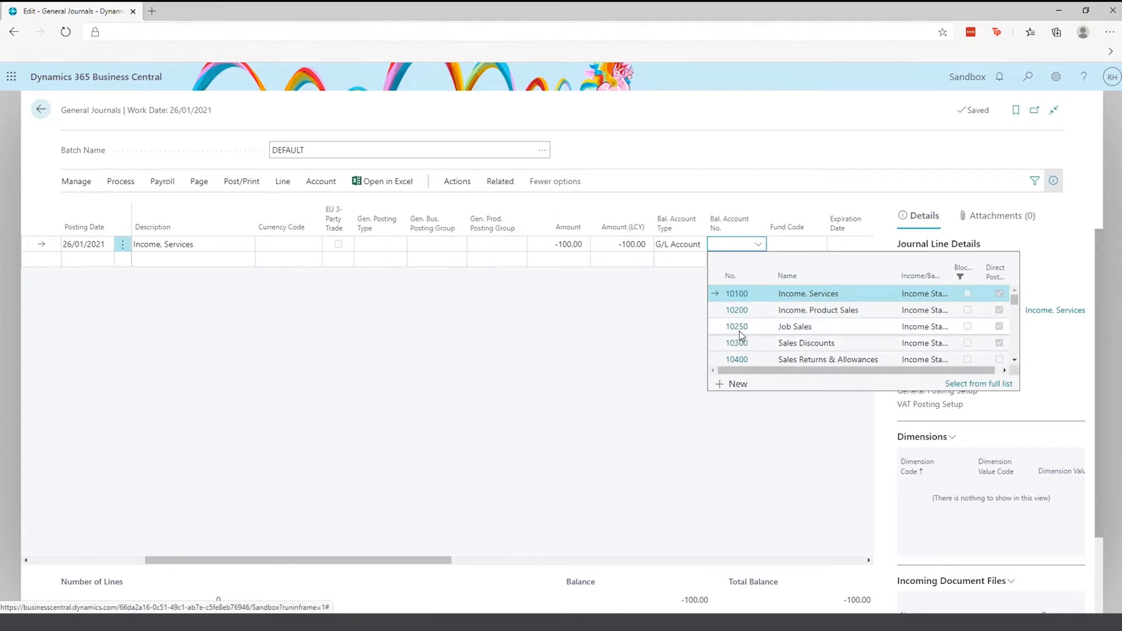
{"action": "left_click", "coordinate": [739, 328]}
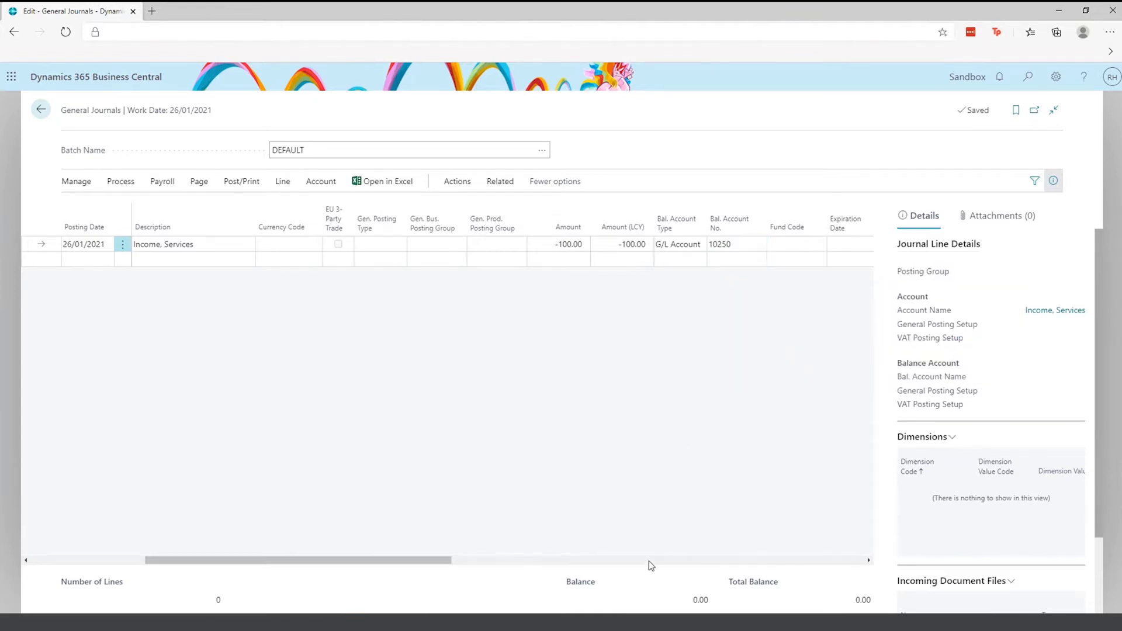
{"action": "left_click_drag", "start_coordinate": [240, 560], "coordinate": [37, 516]}
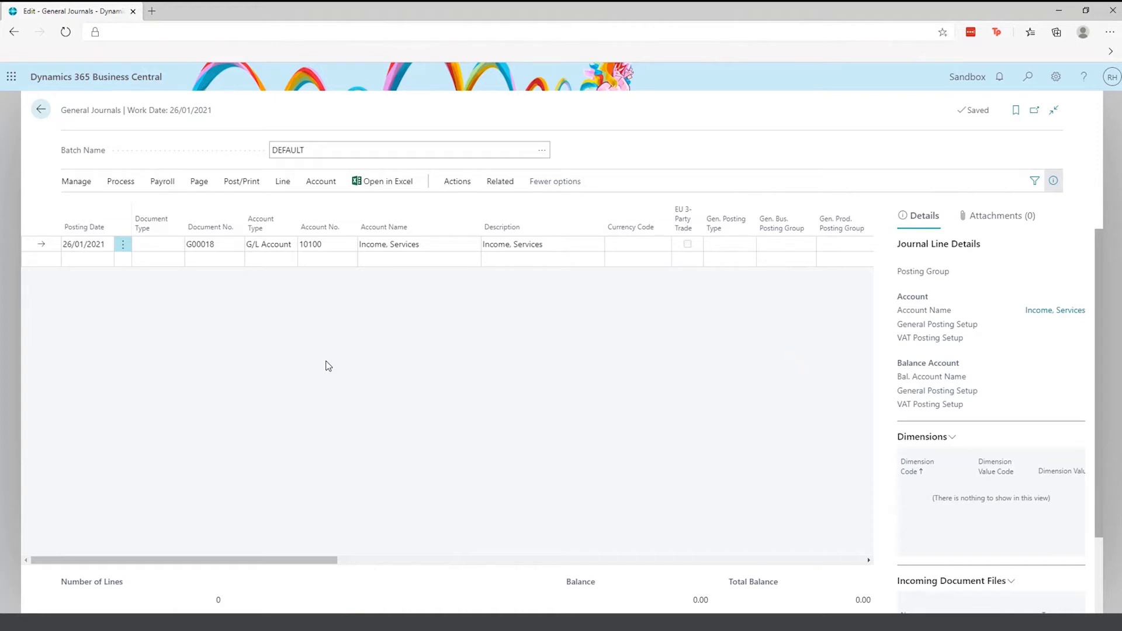
- Preview posting the journal and view its two G/L entries of -100.00 and 100.00
{"action": "left_click", "coordinate": [450, 192]}
{"action": "left_click", "coordinate": [498, 185]}
{"action": "left_click", "coordinate": [253, 185]}
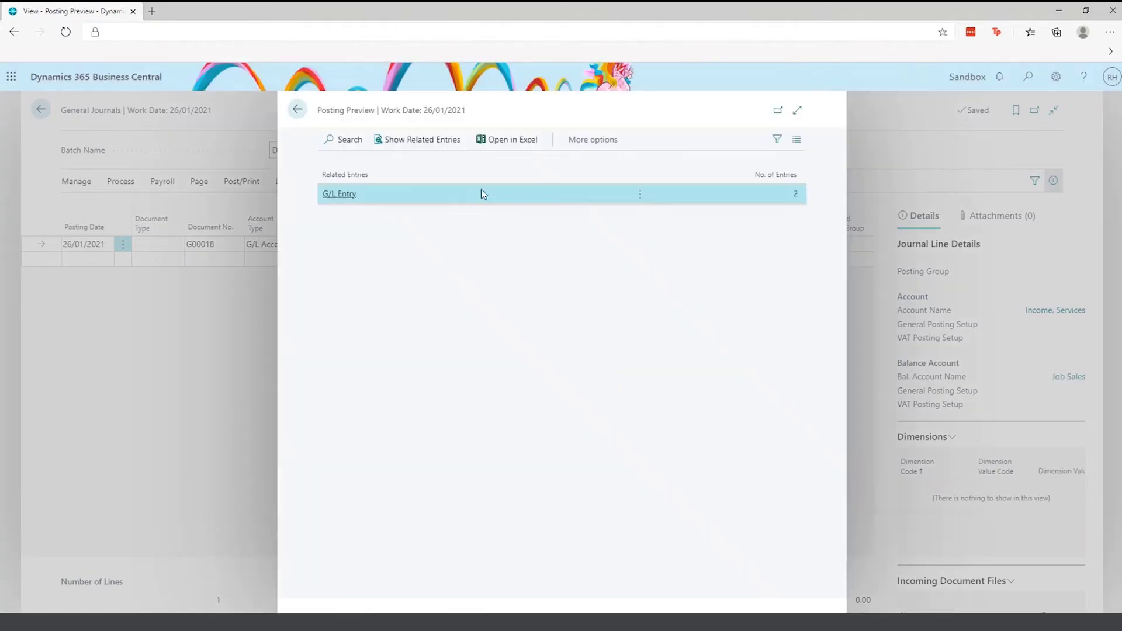
{"action": "left_click", "coordinate": [796, 195]}
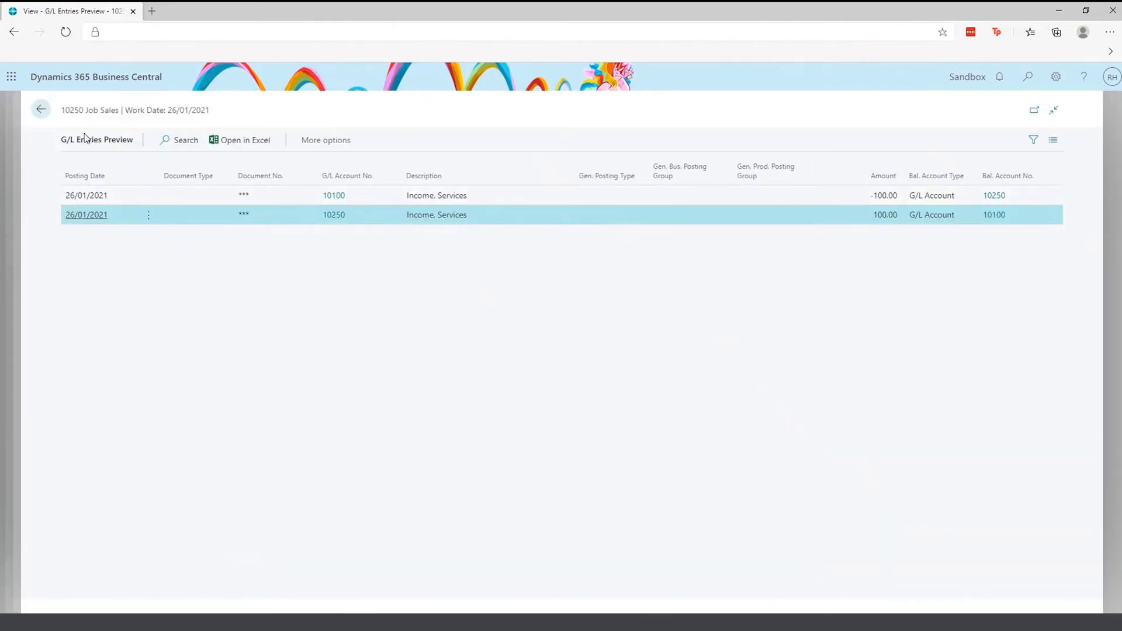
- Close the posting preview and the journal to return to the Accountant home page
{"action": "left_click", "coordinate": [40, 110]}
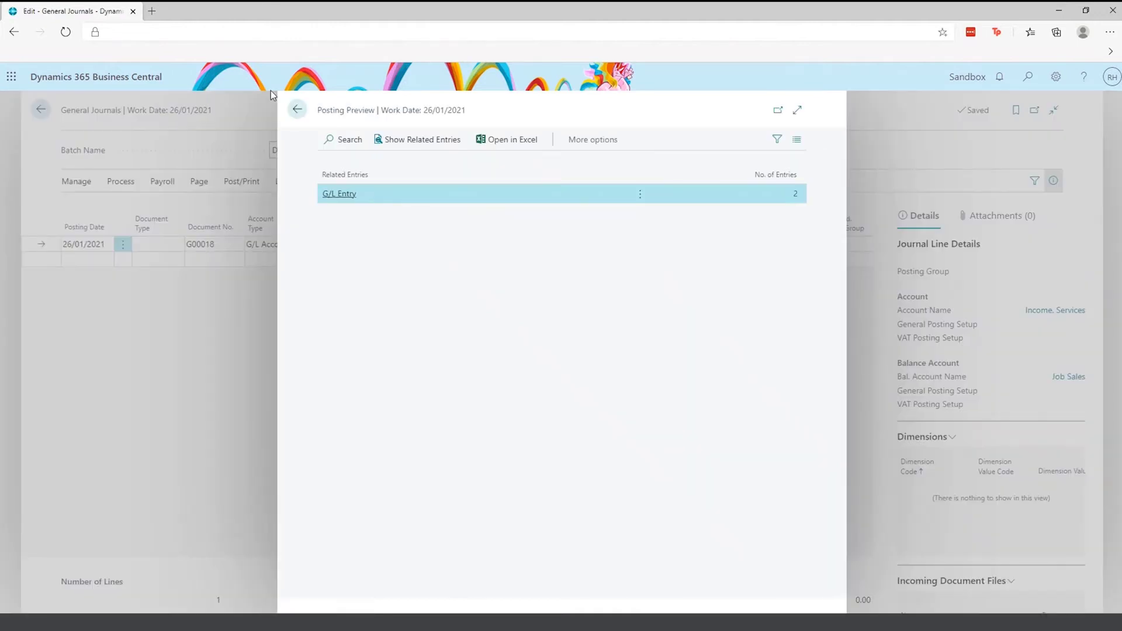
{"action": "left_click", "coordinate": [297, 112]}
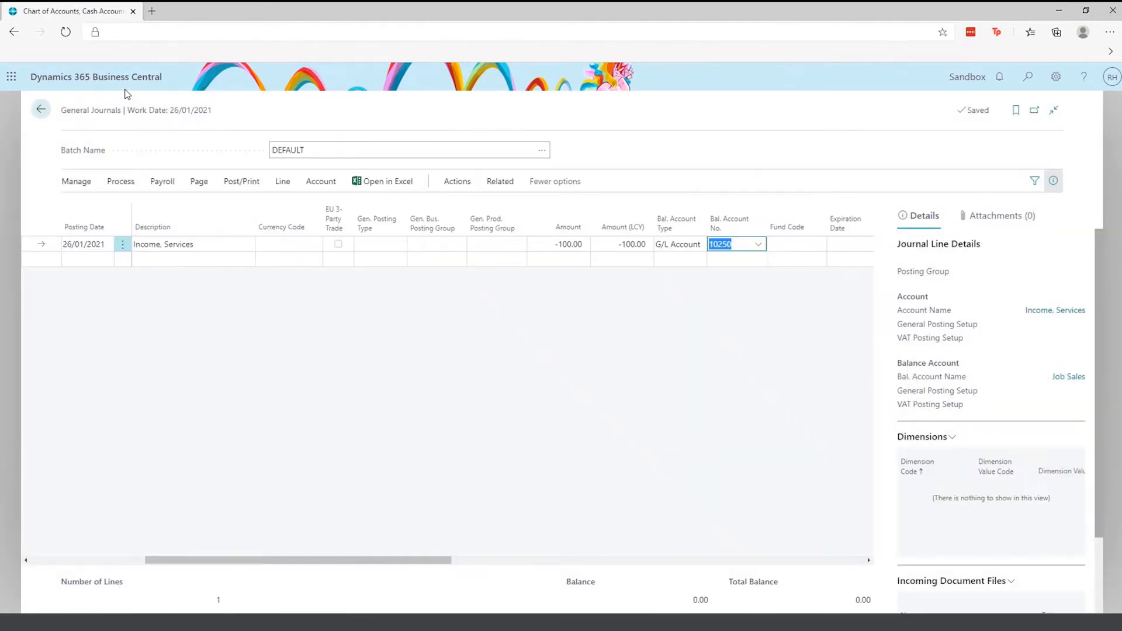
{"action": "left_click", "coordinate": [41, 110]}
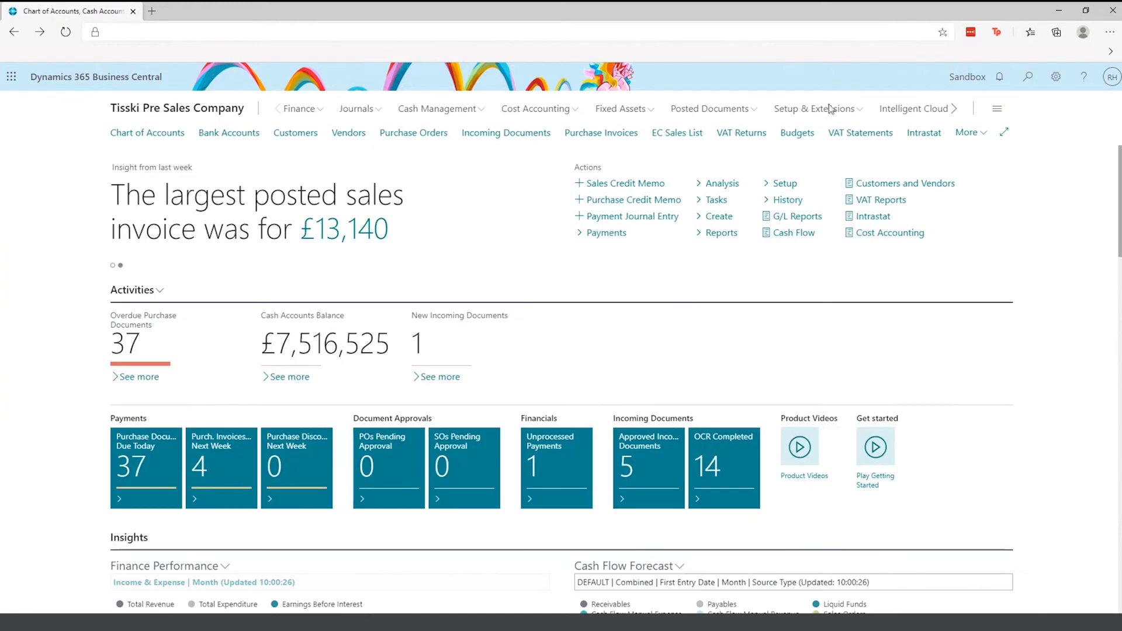
- Search 'g/l budgets' and open the 2020 budget from the G/L Budgets list
{"action": "left_click", "coordinate": [1038, 88]}
{"action": "type", "text": "g/l budgets"}
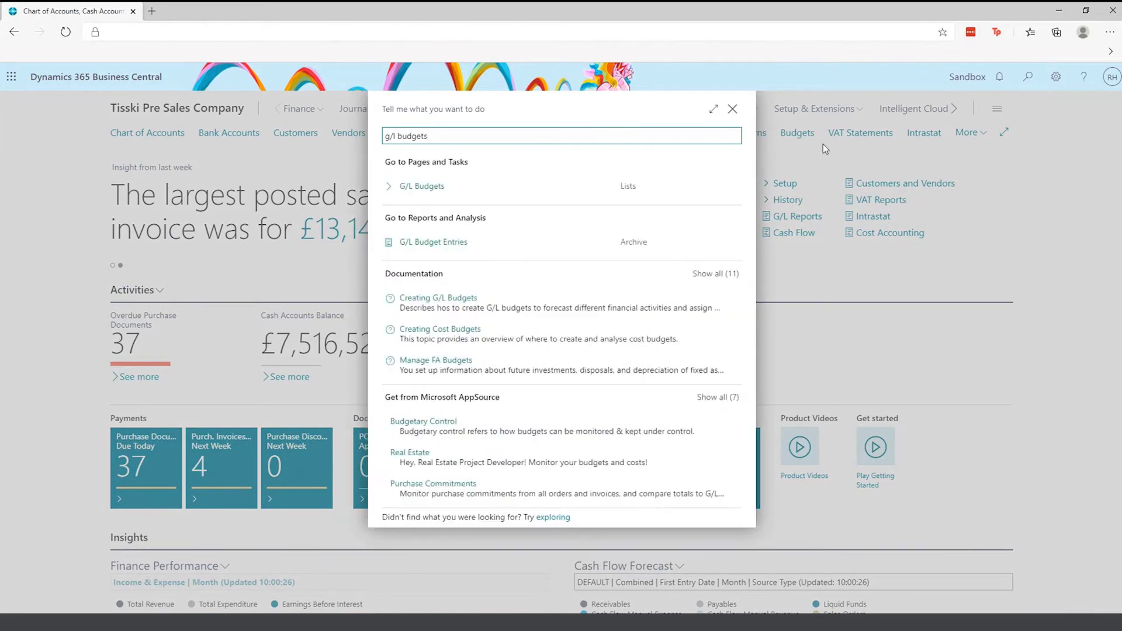
{"action": "left_click", "coordinate": [407, 198]}
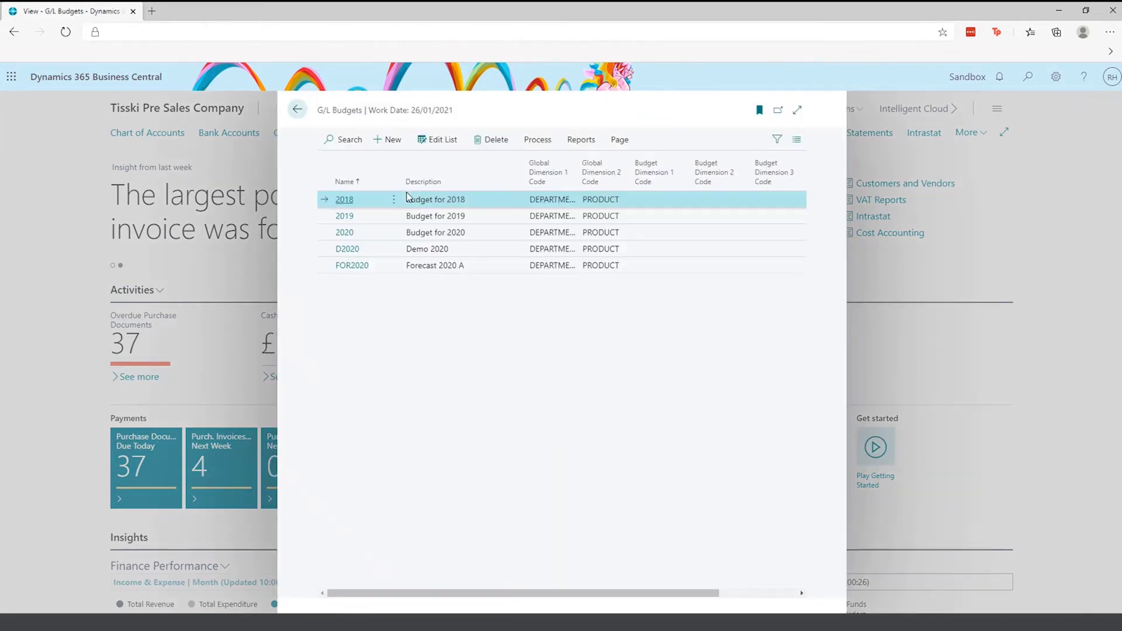
{"action": "left_click", "coordinate": [482, 235]}
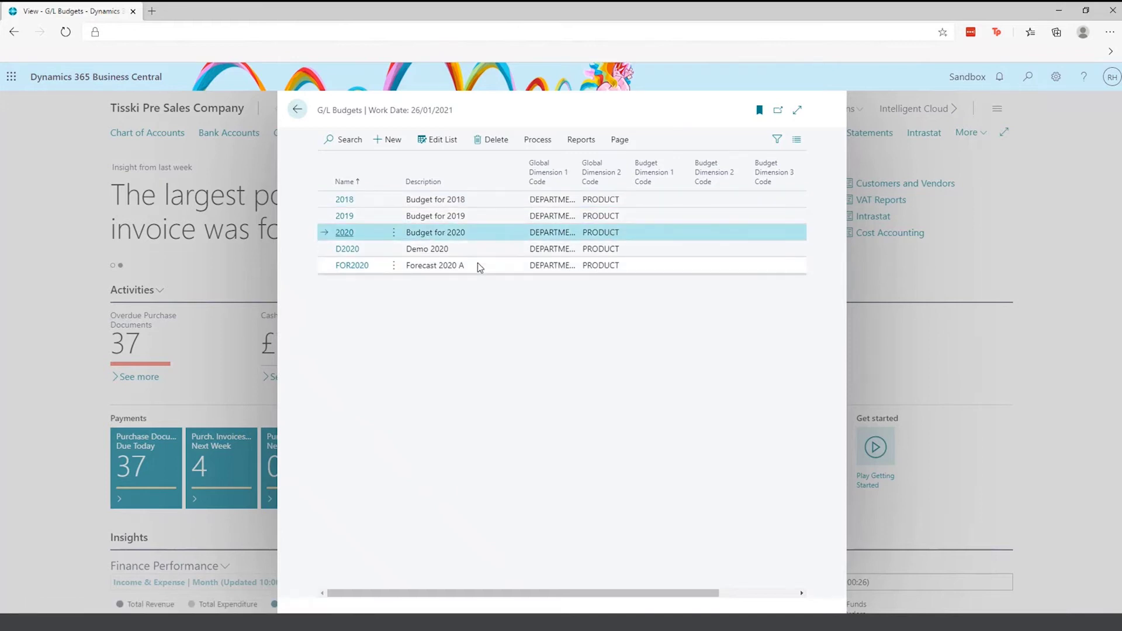
{"action": "left_click", "coordinate": [340, 233]}
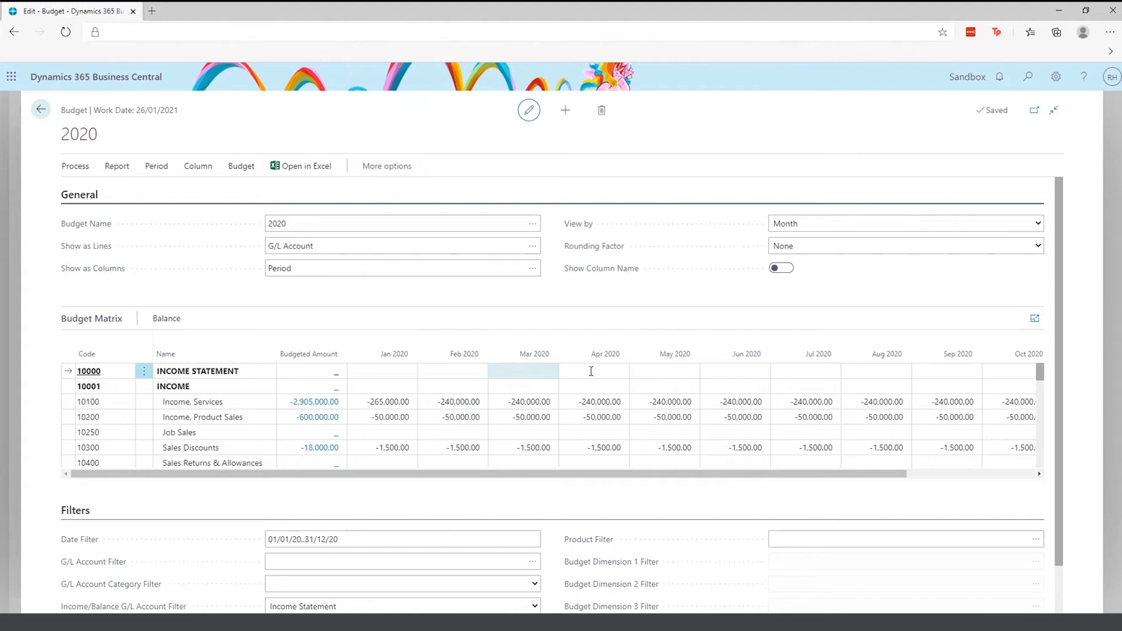
- Confirm the budget is viewed by Month and review its Jan–Dec 2020 date filter
{"action": "left_click", "coordinate": [805, 224]}
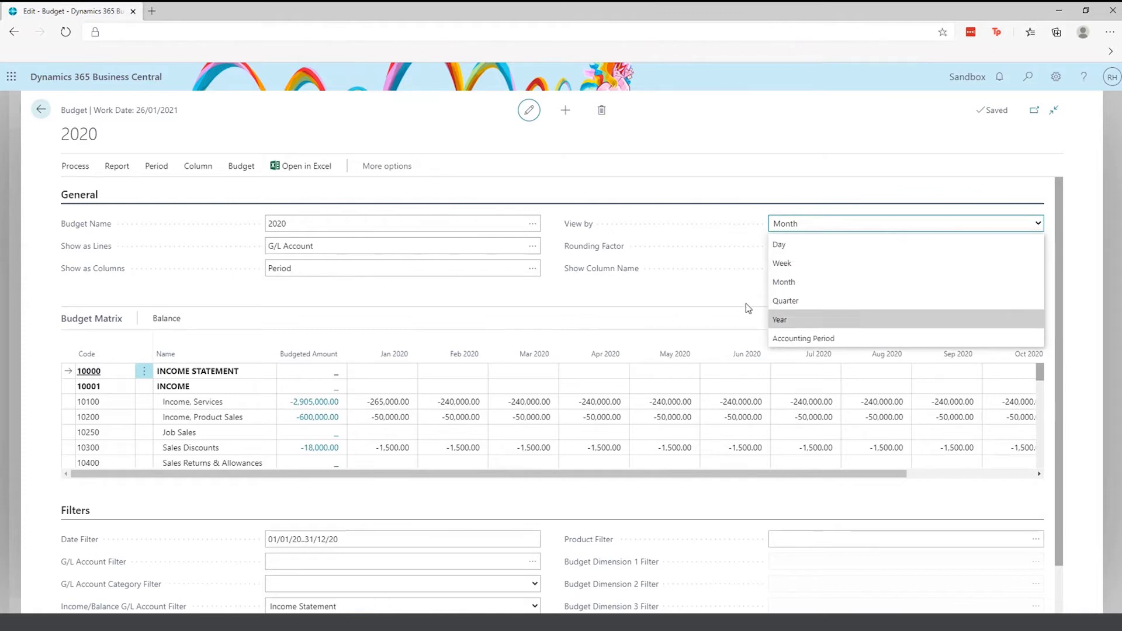
{"action": "left_click", "coordinate": [703, 295]}
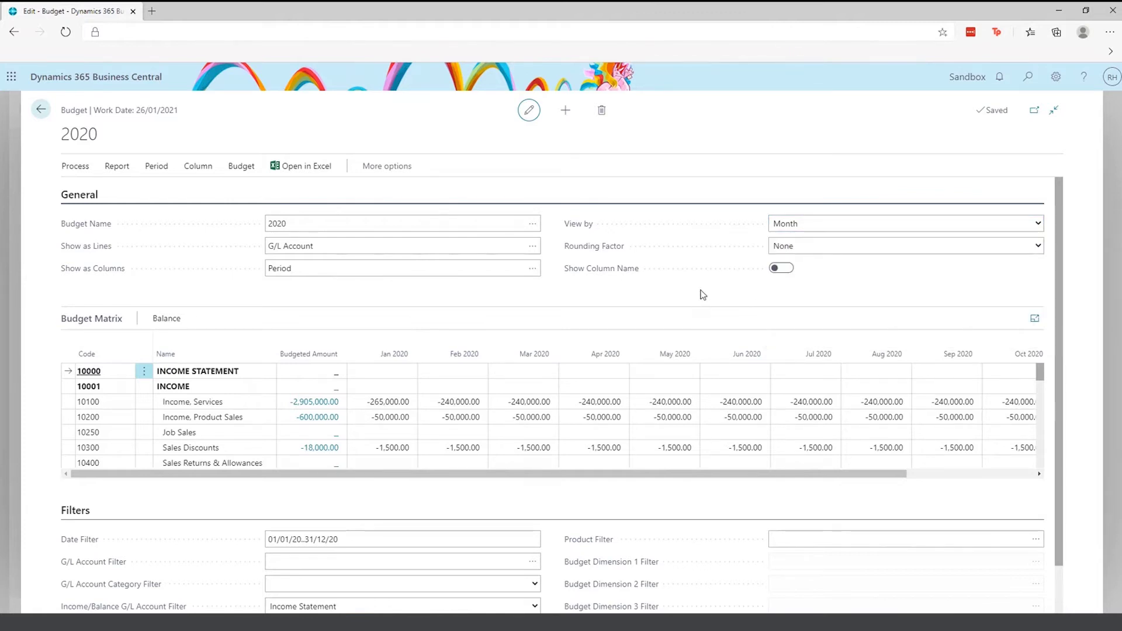
{"action": "scroll", "coordinate": [398, 497], "scroll_direction": "down", "scroll_amount": 1}
{"action": "left_click", "coordinate": [334, 491]}
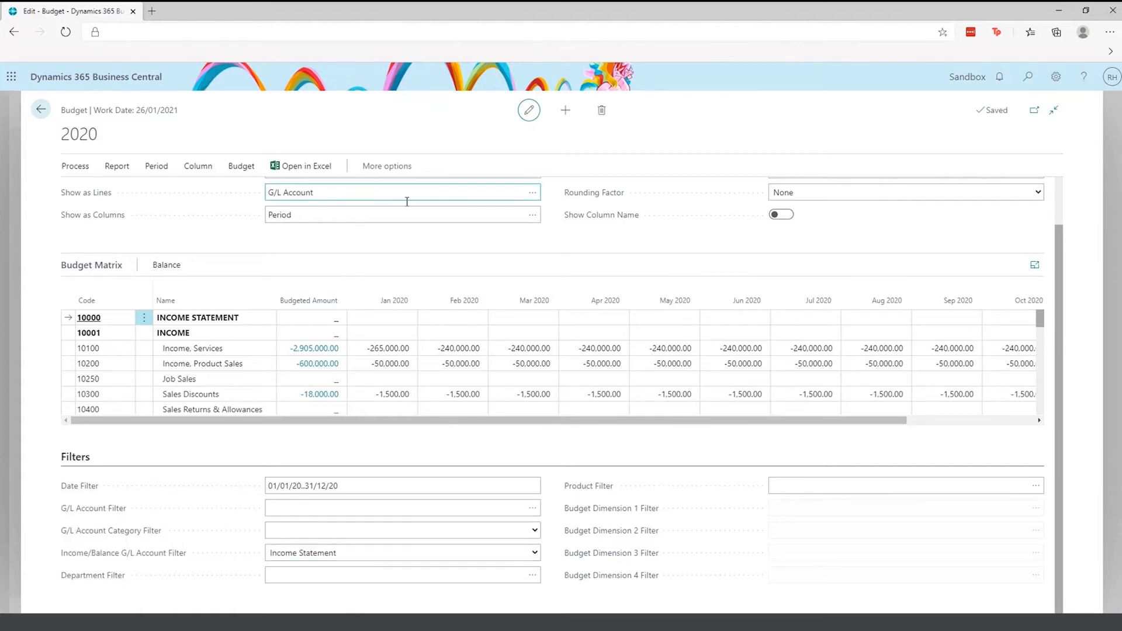
{"action": "scroll", "coordinate": [415, 234], "scroll_direction": "up", "scroll_amount": 2}
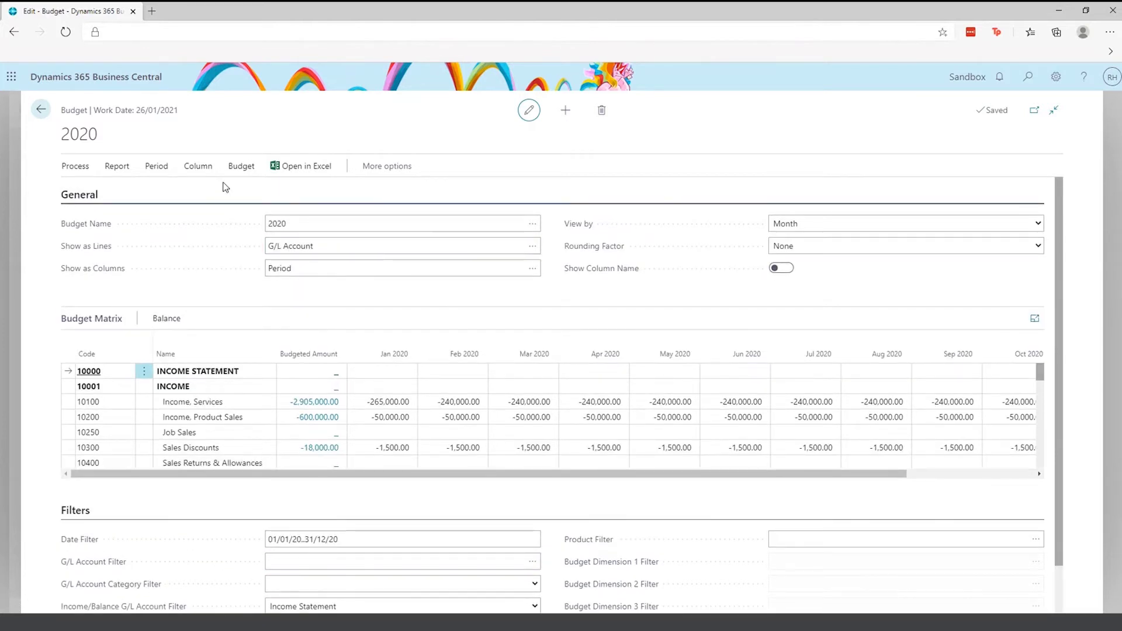
{"action": "left_click", "coordinate": [249, 167]}
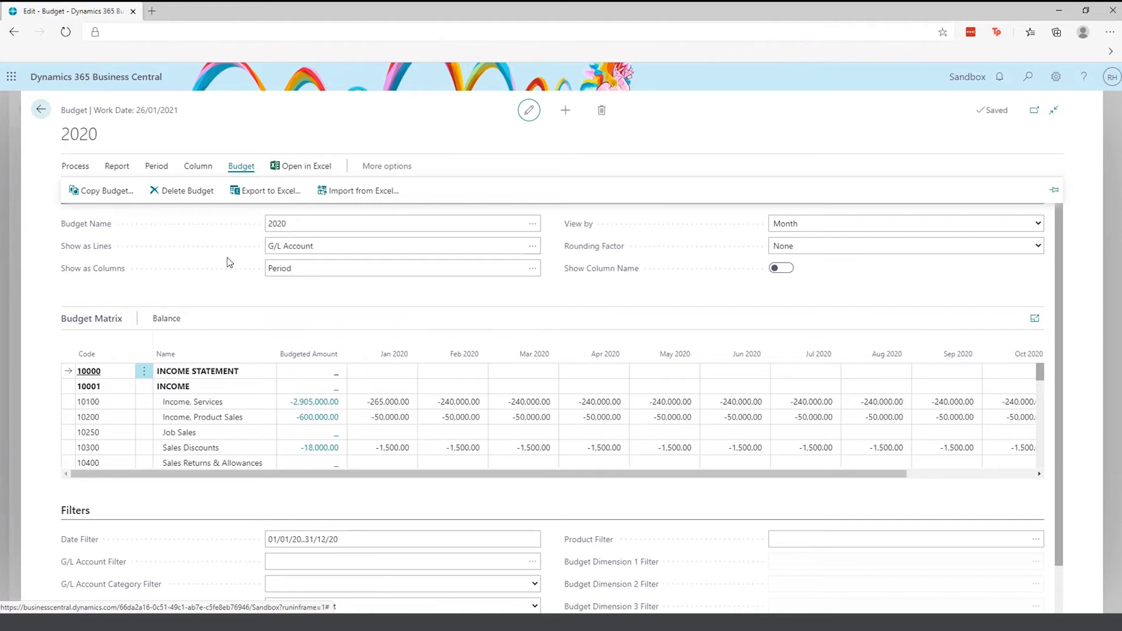
- Inspect the Export to Excel and Import from Excel (Replace entries) dialogs, cancelling both, then leave the budget
{"action": "left_click", "coordinate": [258, 207]}
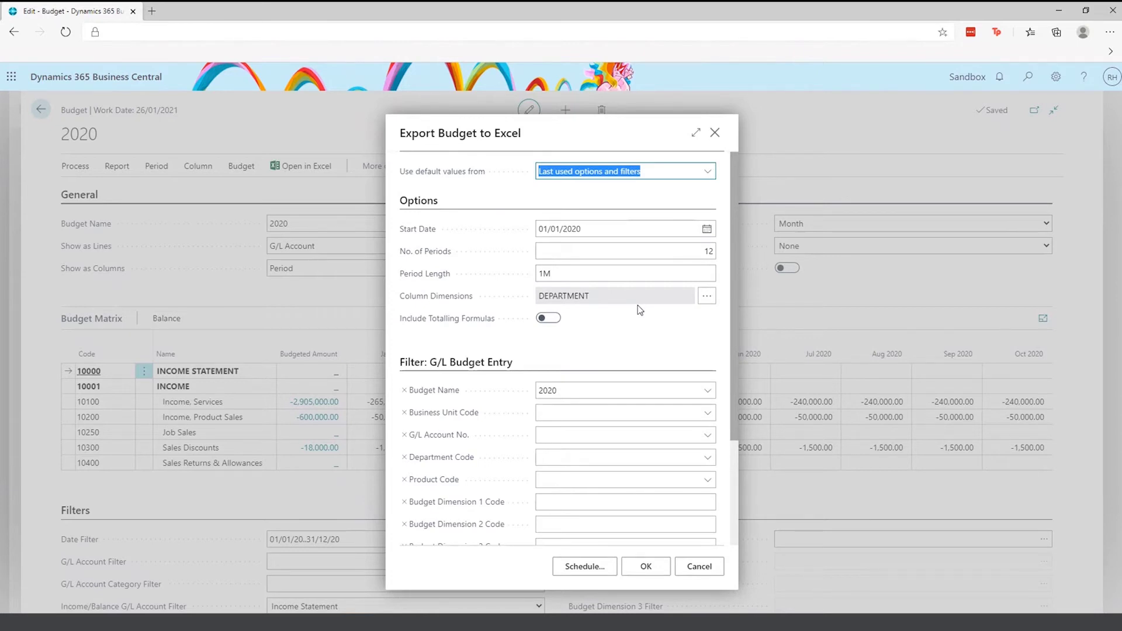
{"action": "left_click", "coordinate": [716, 134]}
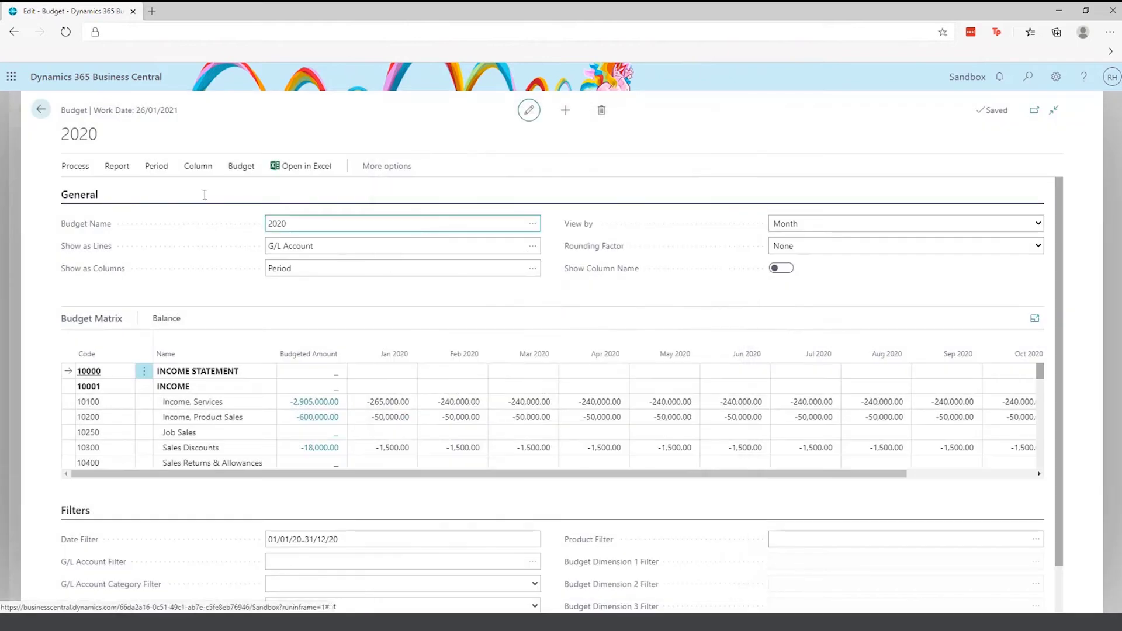
{"action": "left_click", "coordinate": [242, 169]}
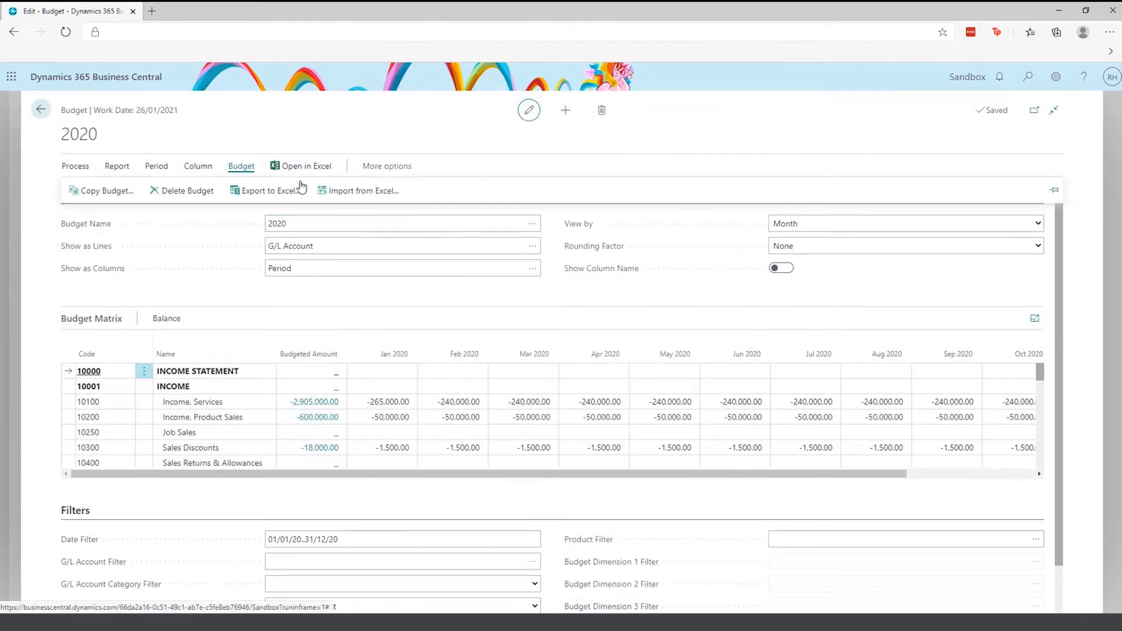
{"action": "left_click", "coordinate": [343, 192]}
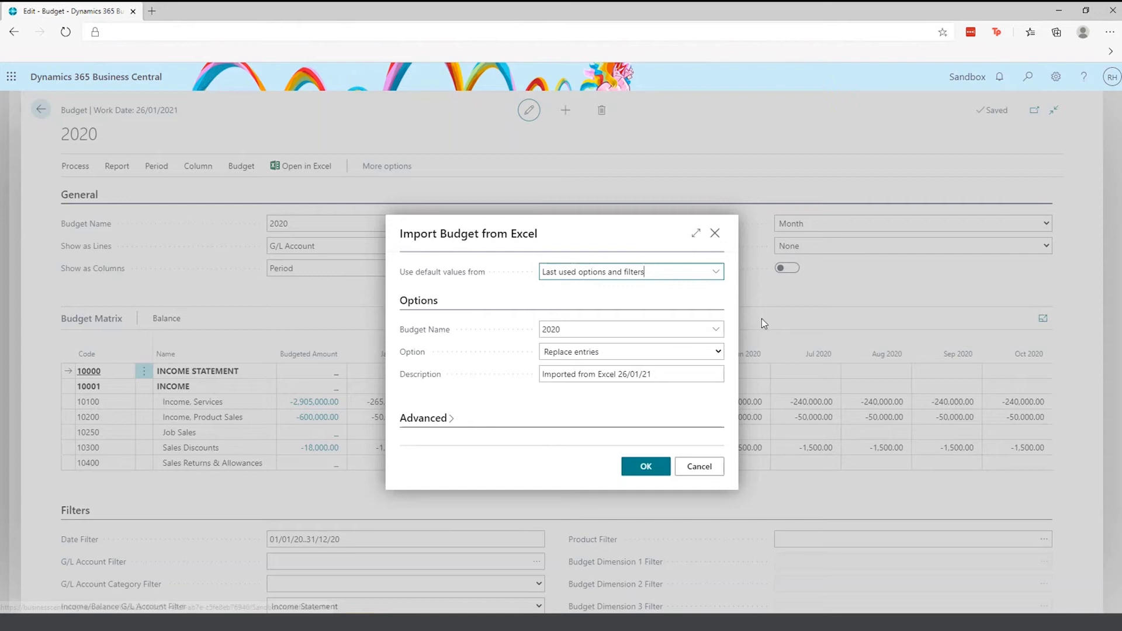
{"action": "left_click", "coordinate": [461, 412]}
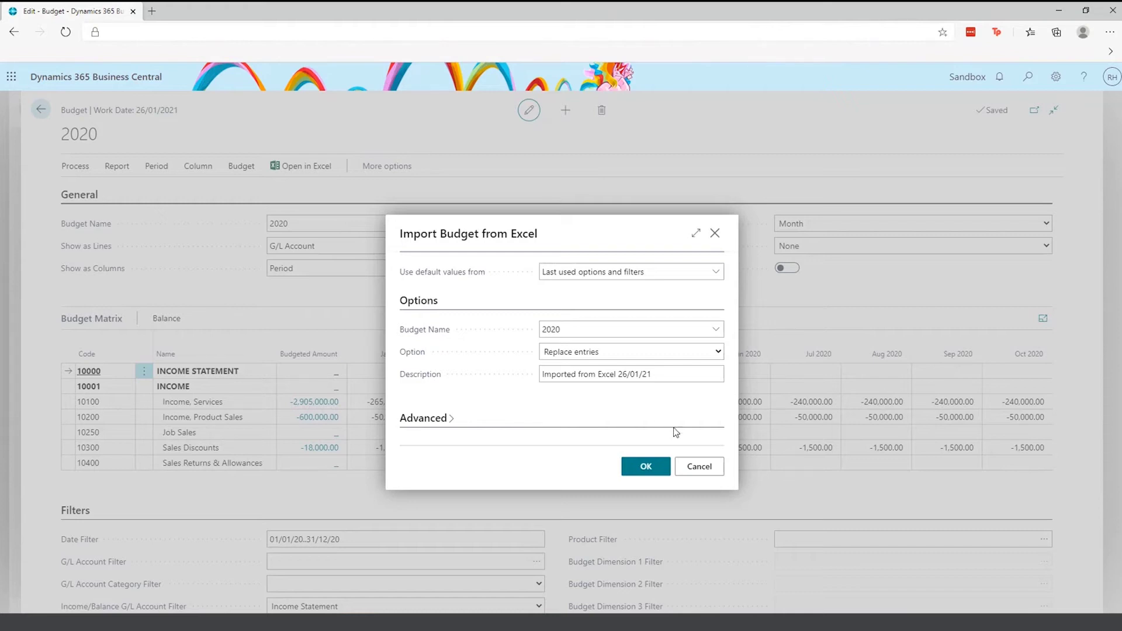
{"action": "left_click", "coordinate": [705, 467]}
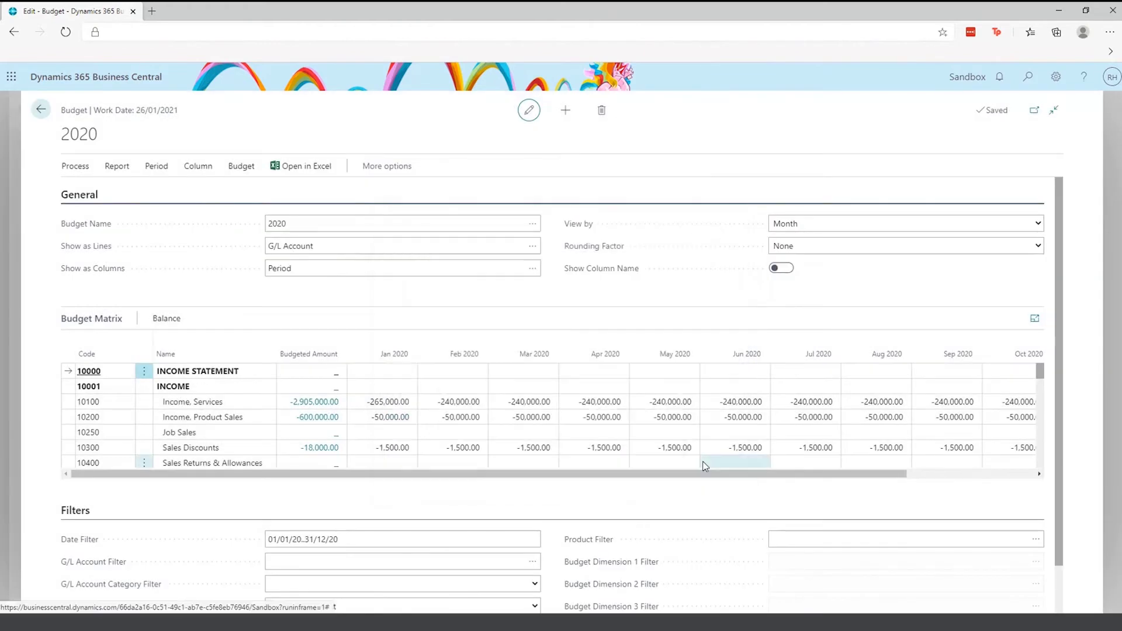
{"action": "left_click", "coordinate": [43, 110]}
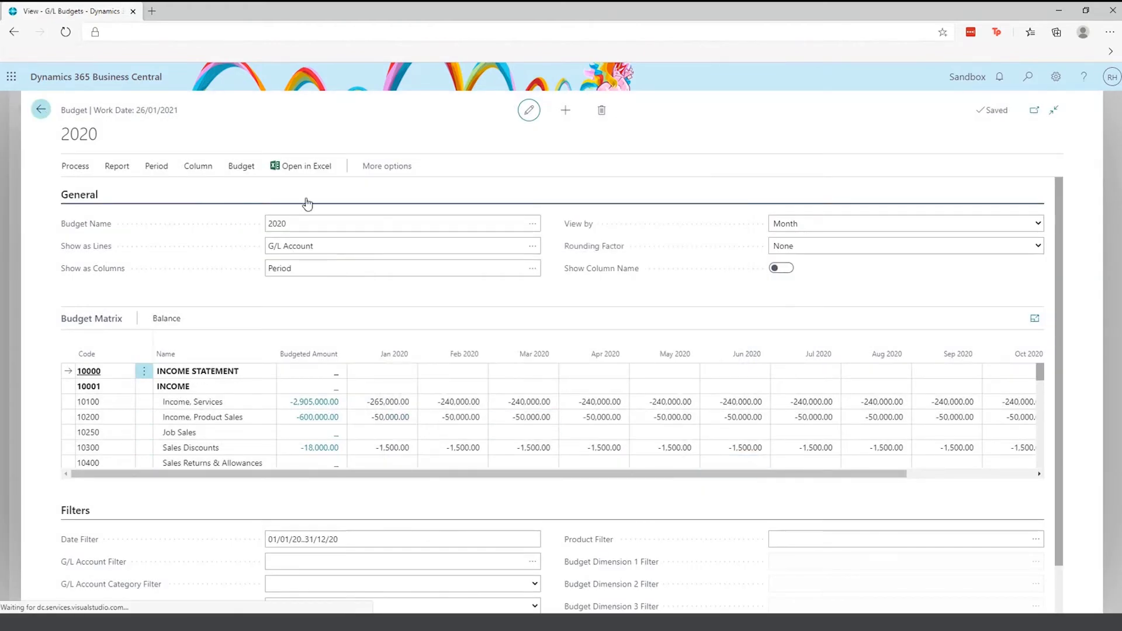
{"action": "left_click", "coordinate": [297, 110]}
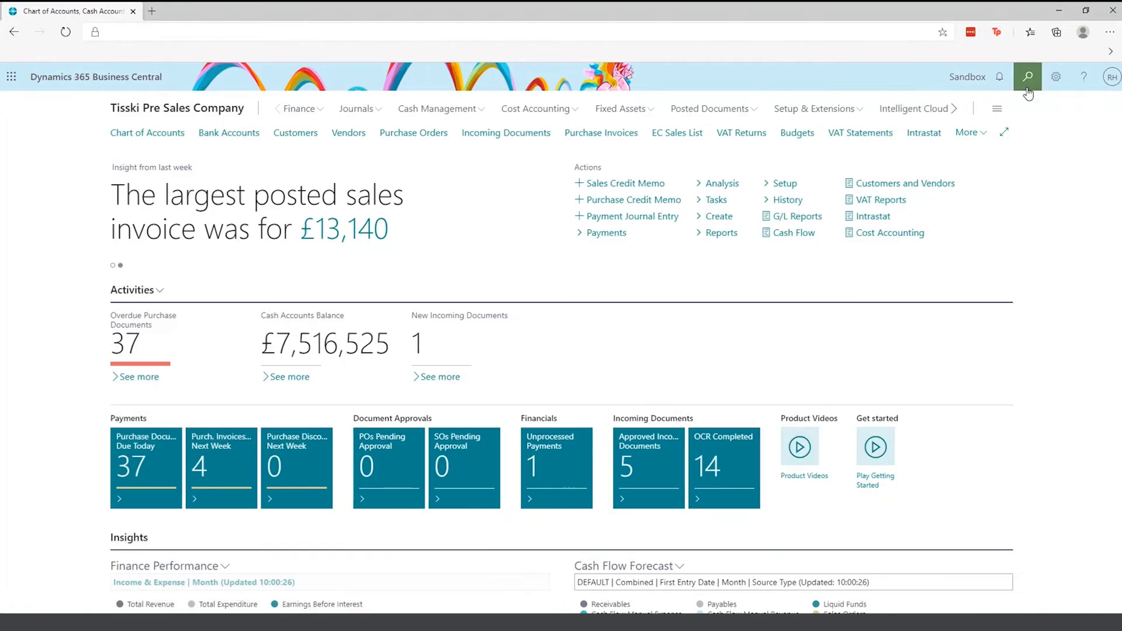
- Search 'Accounts sche' and open the M-INCOME account schedule overview
{"action": "left_click", "coordinate": [1028, 77]}
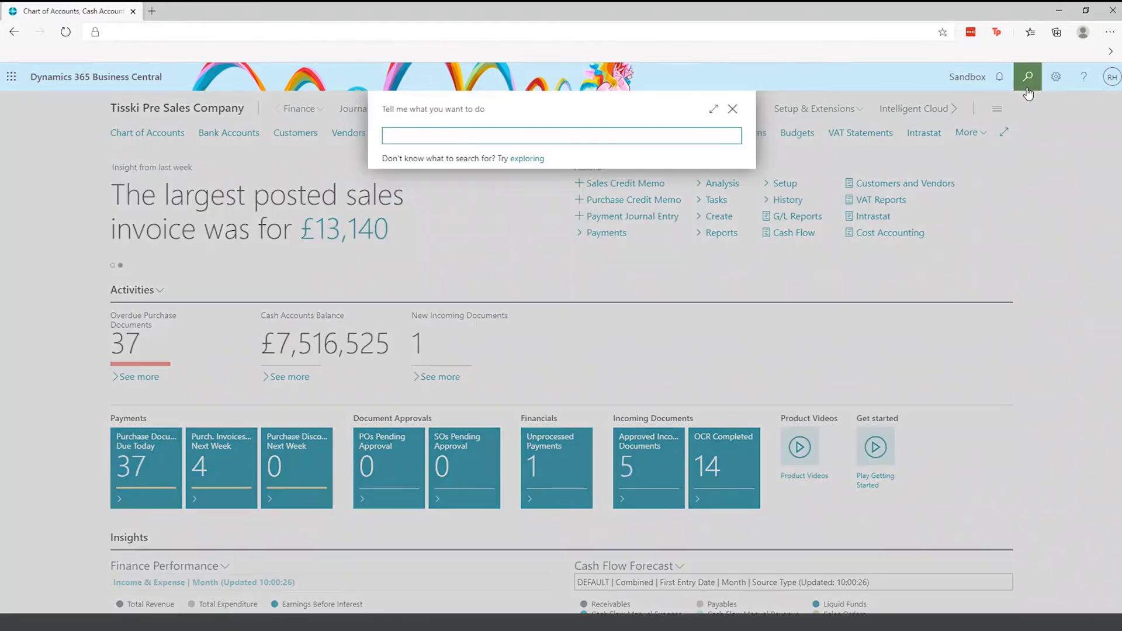
{"action": "type", "text": "Accounts sche"}
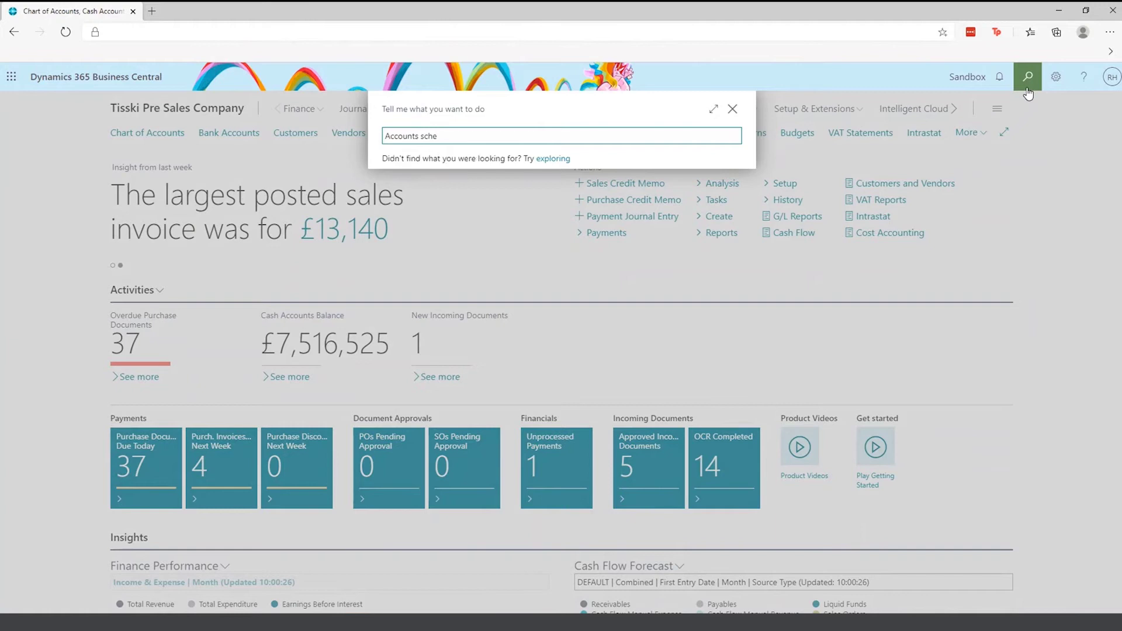
{"action": "left_click", "coordinate": [437, 248]}
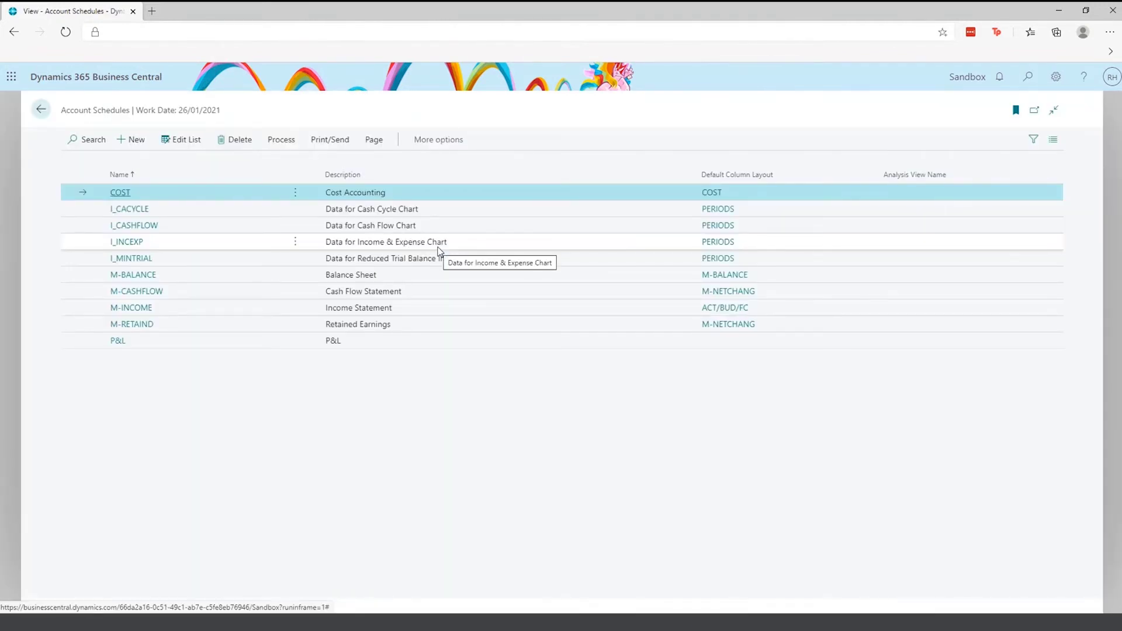
{"action": "left_click", "coordinate": [191, 309]}
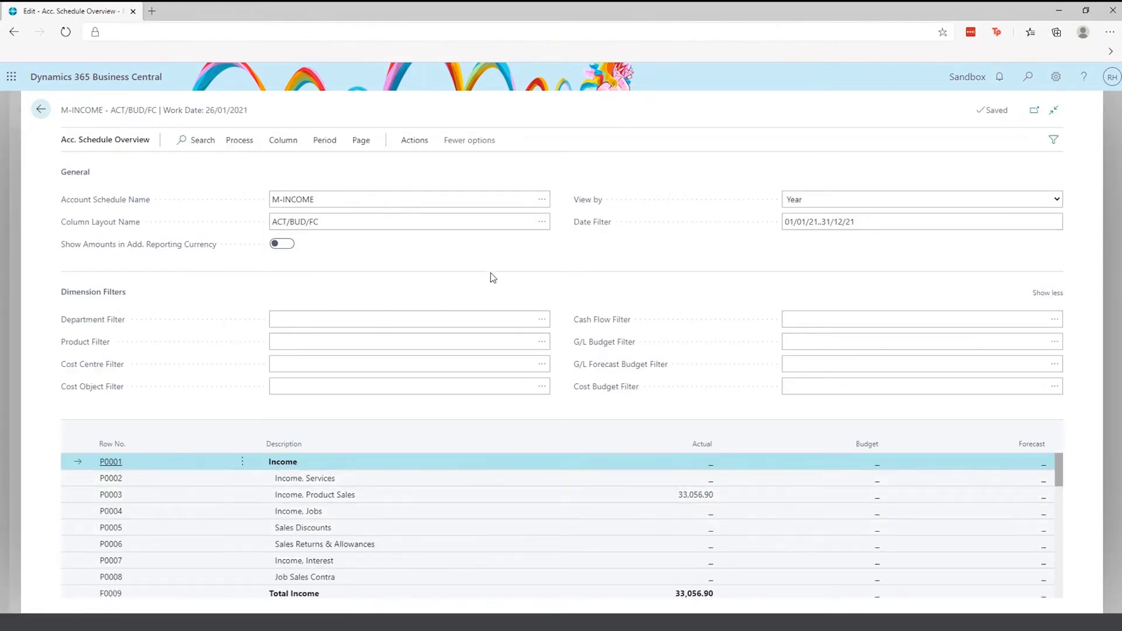
- Apply the COST column layout, check the G/L budget filter, and return to Account Schedules
{"action": "left_click", "coordinate": [348, 221]}
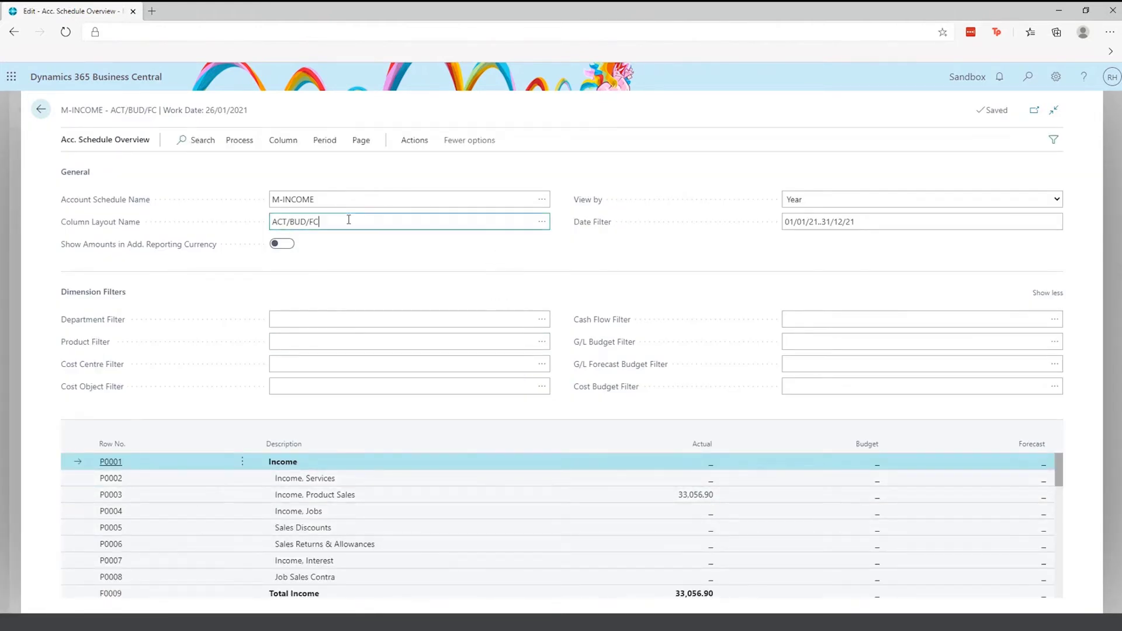
{"action": "left_click", "coordinate": [542, 223]}
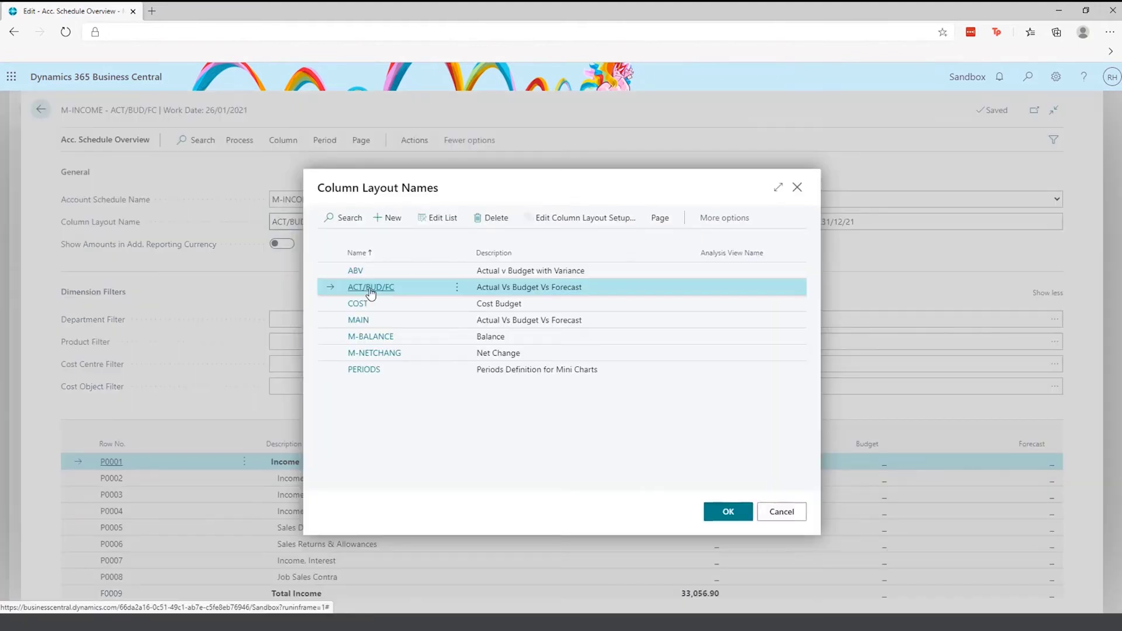
{"action": "left_click", "coordinate": [372, 308]}
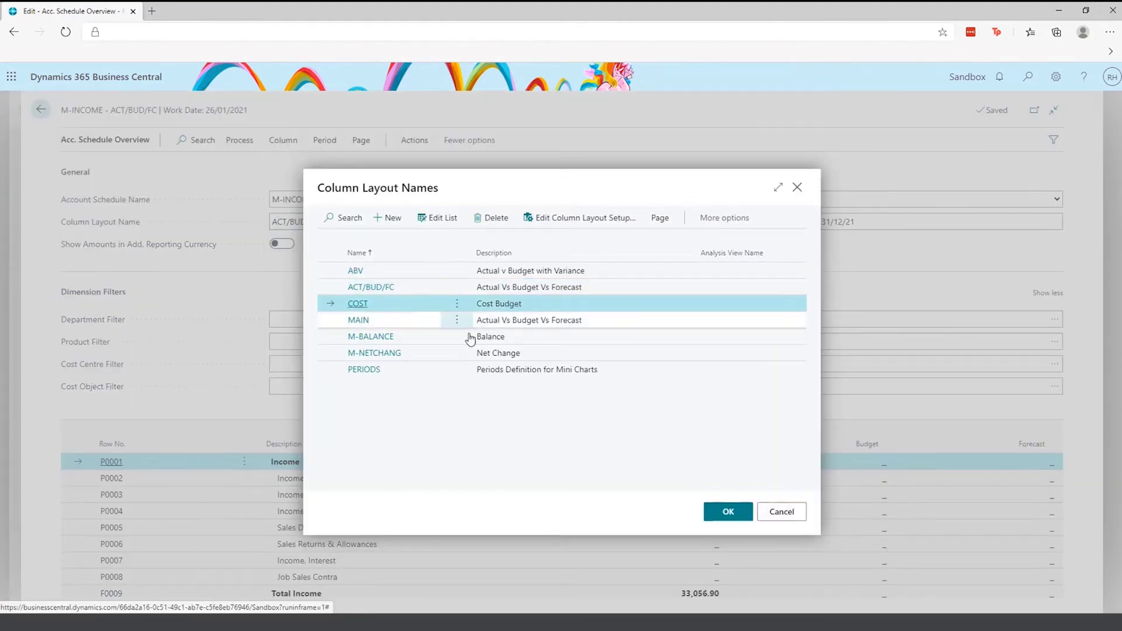
{"action": "left_click", "coordinate": [739, 517]}
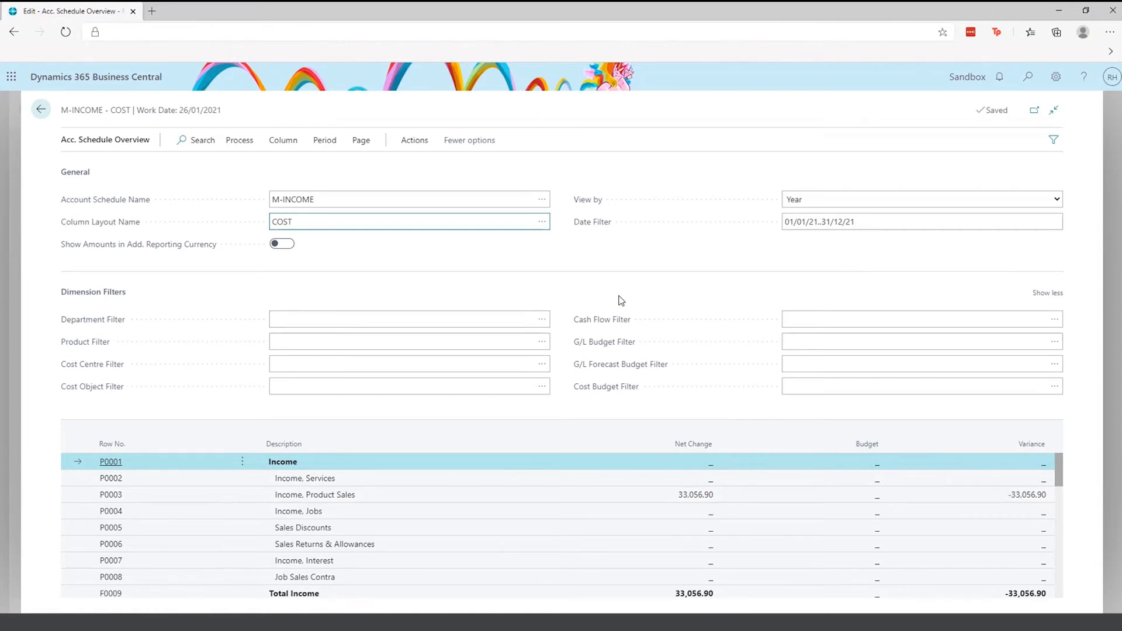
{"action": "left_click", "coordinate": [653, 287]}
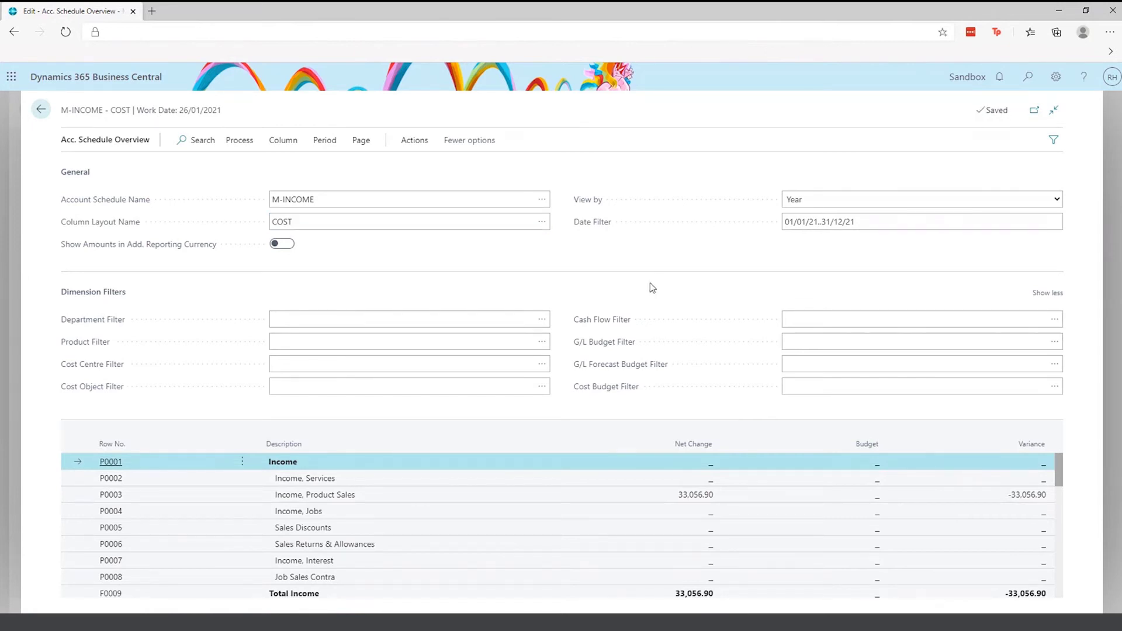
{"action": "left_click", "coordinate": [785, 340]}
{"action": "left_click", "coordinate": [38, 111]}
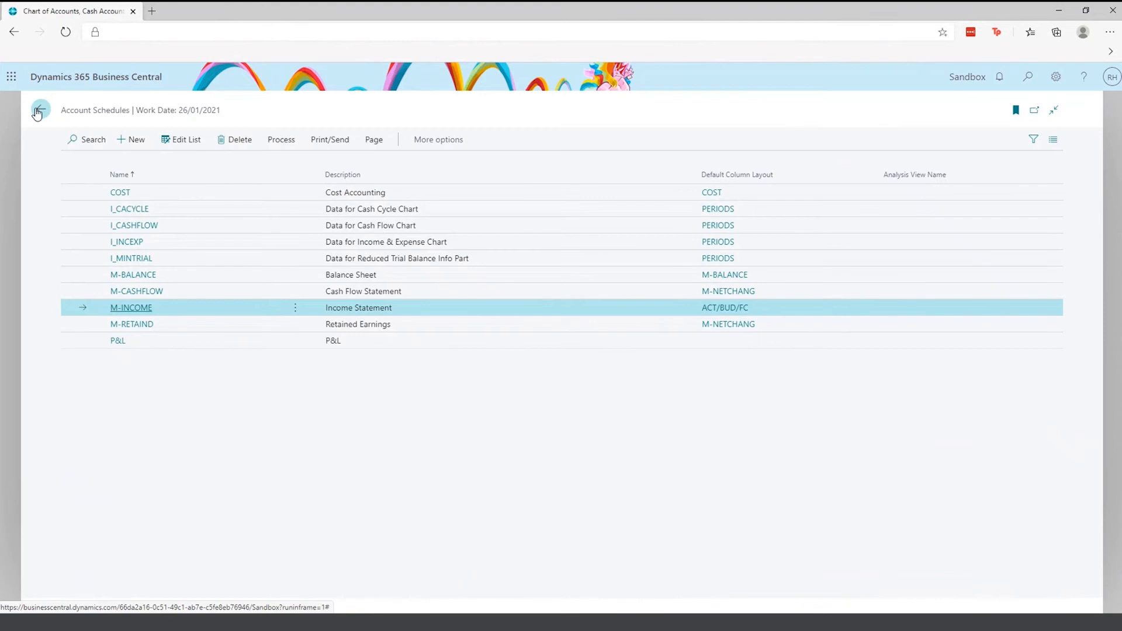
- Return to the Role Center, search 'trial balance', and close the results without opening one
{"action": "left_click", "coordinate": [38, 111]}
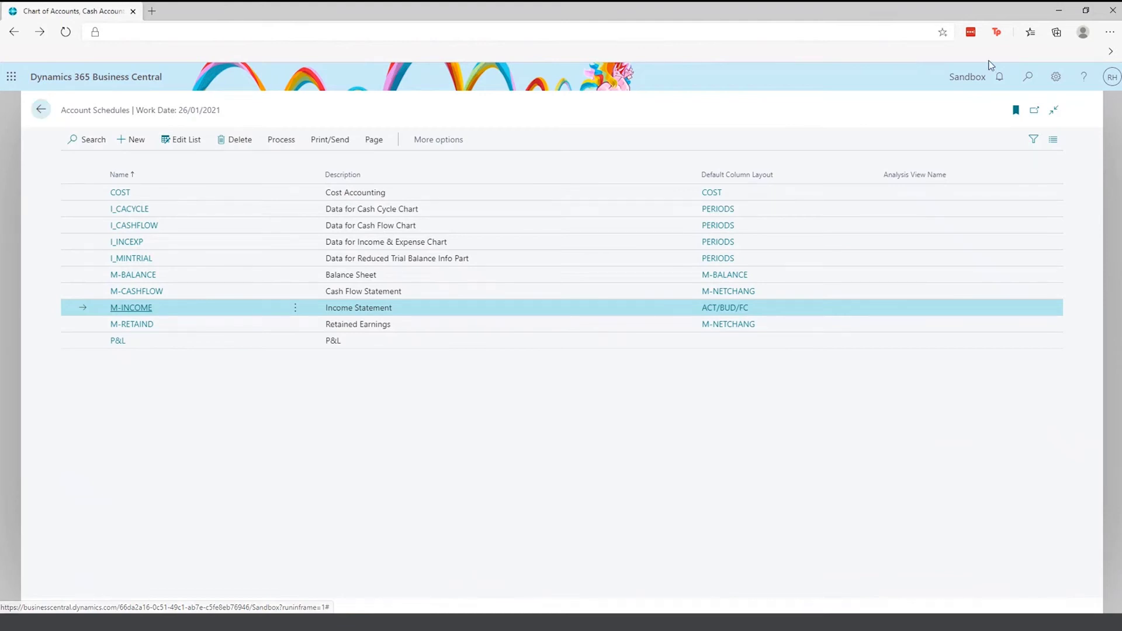
{"action": "left_click", "coordinate": [1028, 76]}
{"action": "type", "text": "trial balance"}
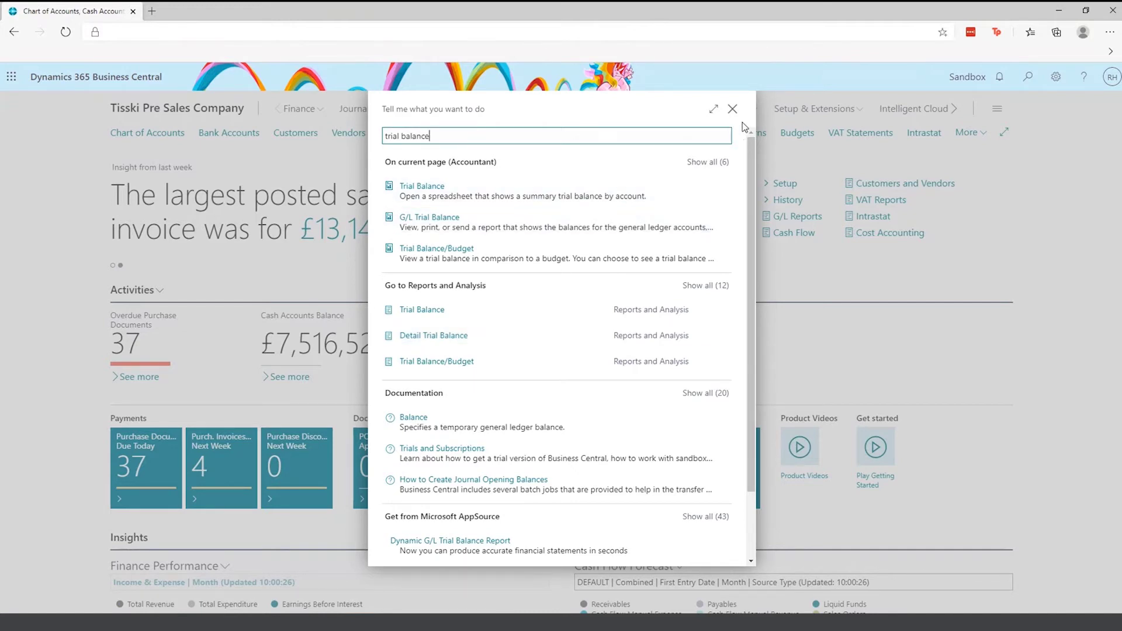
{"action": "left_click", "coordinate": [732, 109]}
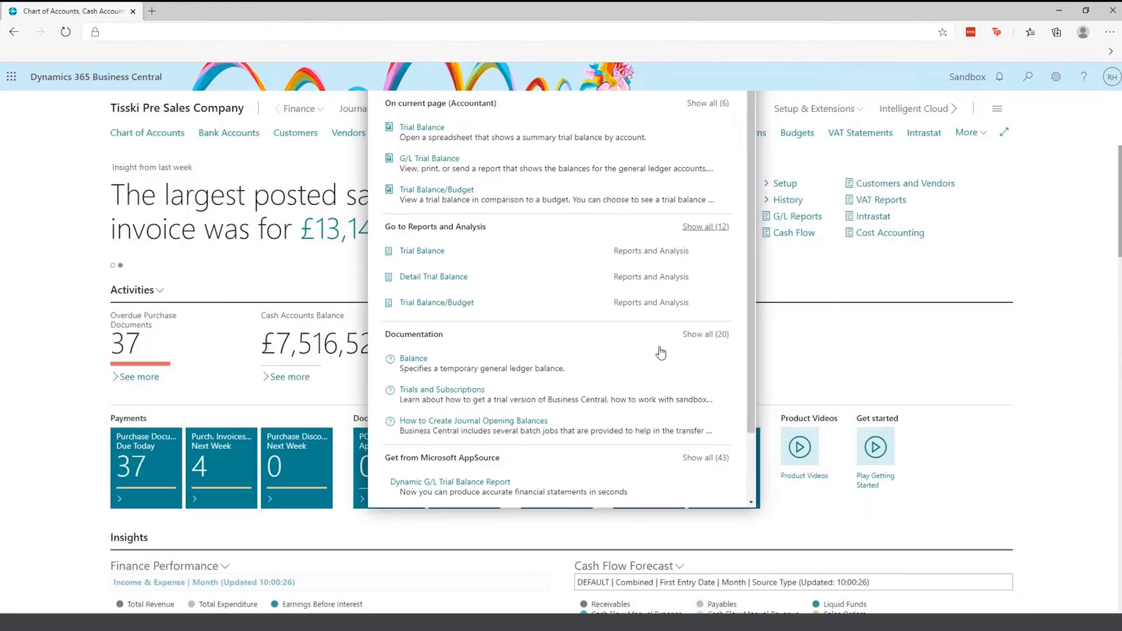
{"action": "scroll", "coordinate": [453, 468], "scroll_direction": "down", "scroll_amount": 4}
{"action": "scroll", "coordinate": [453, 467], "scroll_direction": "up", "scroll_amount": 4}
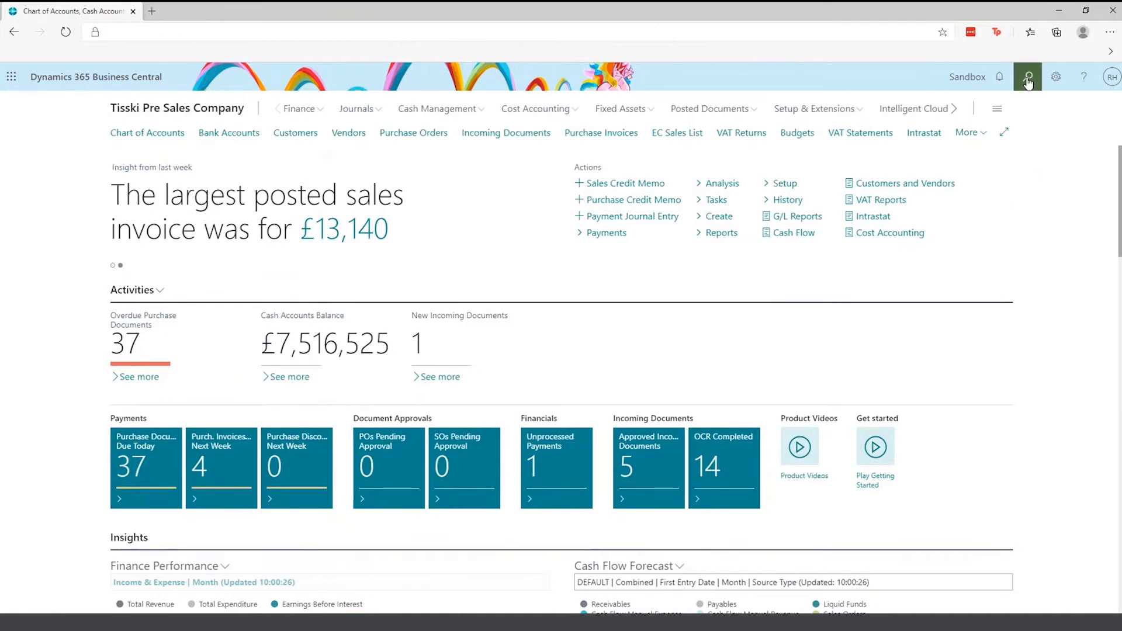
{"action": "key", "text": "alt+q"}
{"action": "type", "text": "accounting"}
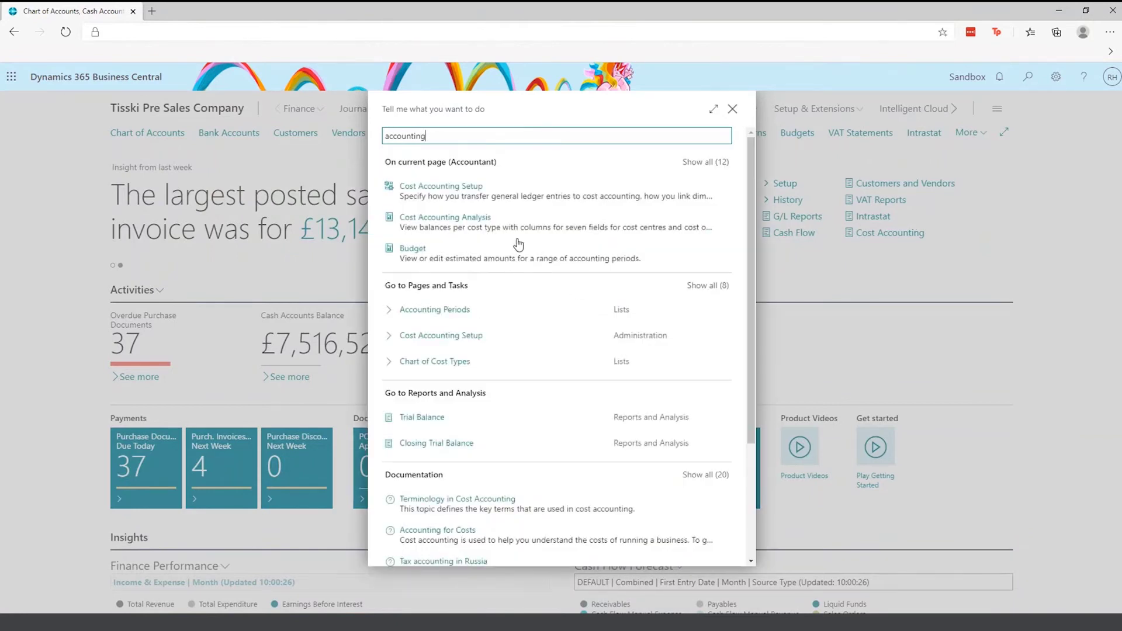
{"action": "left_click", "coordinate": [472, 308]}
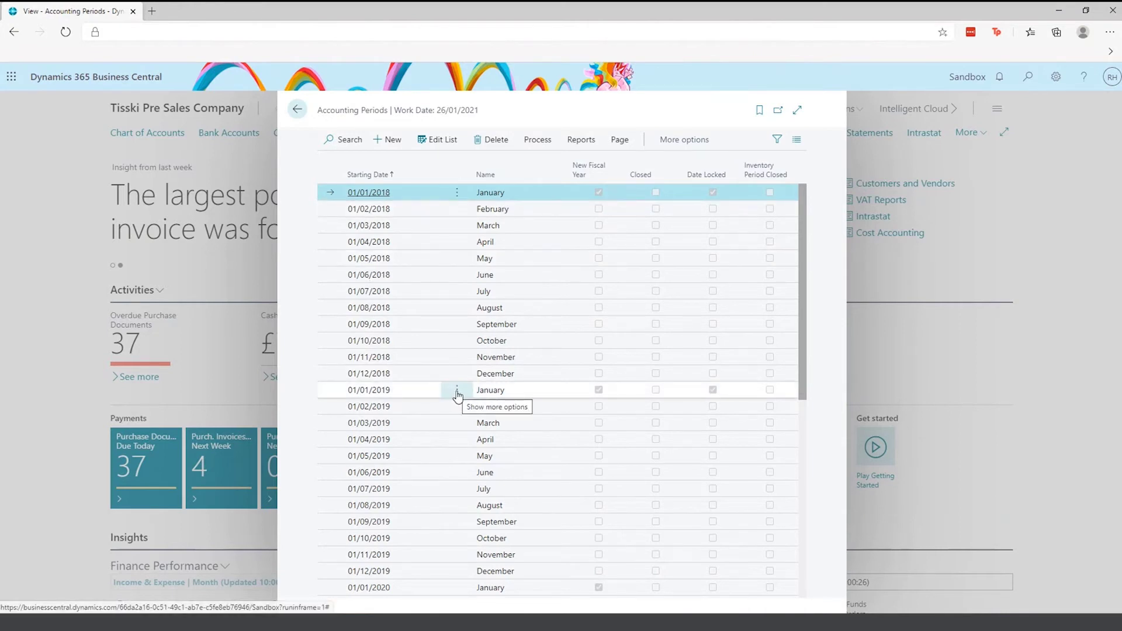
{"action": "left_click", "coordinate": [541, 141]}
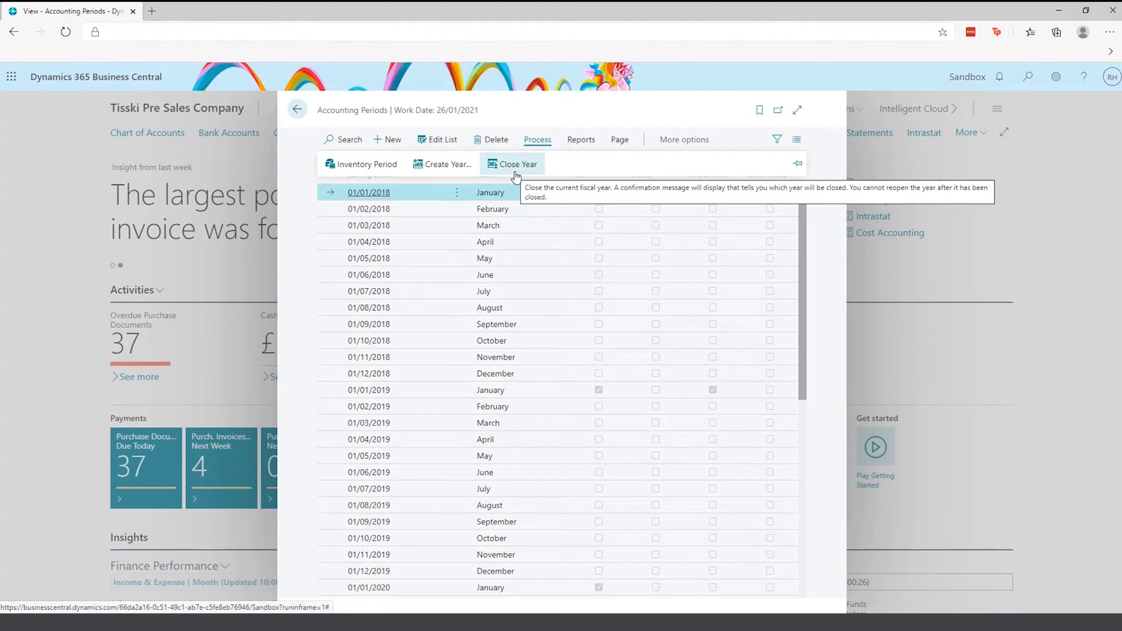
{"action": "left_click", "coordinate": [298, 109]}
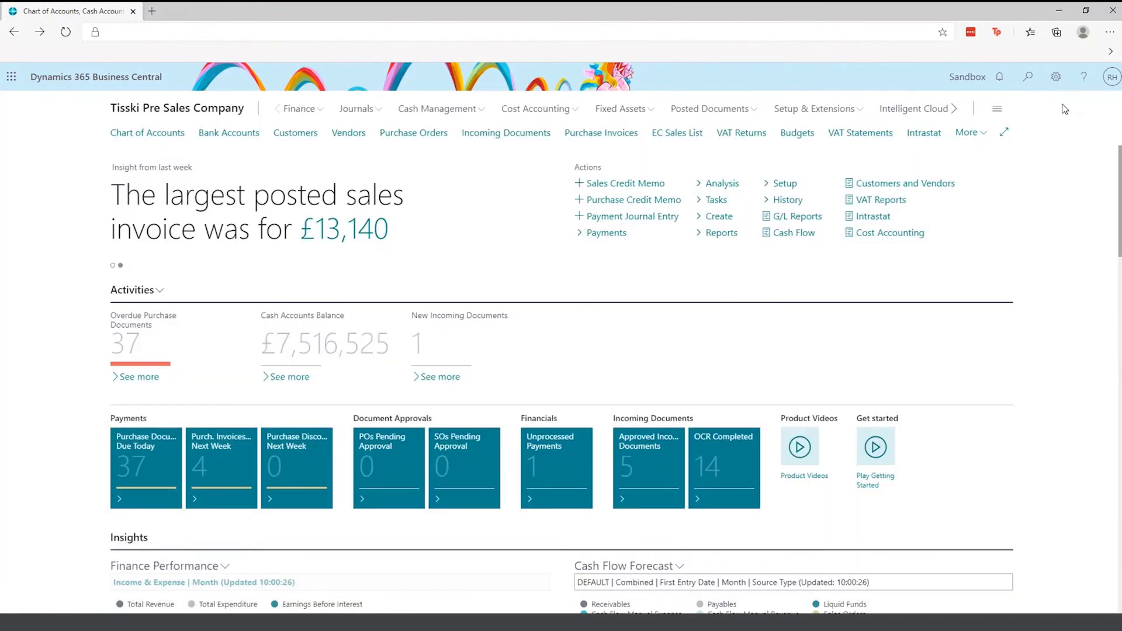
- Open the B010 DD bank account card and review its CHECKING posting group and transfer details
{"action": "left_click", "coordinate": [1027, 76]}
{"action": "type", "text": "Bank accounts"}
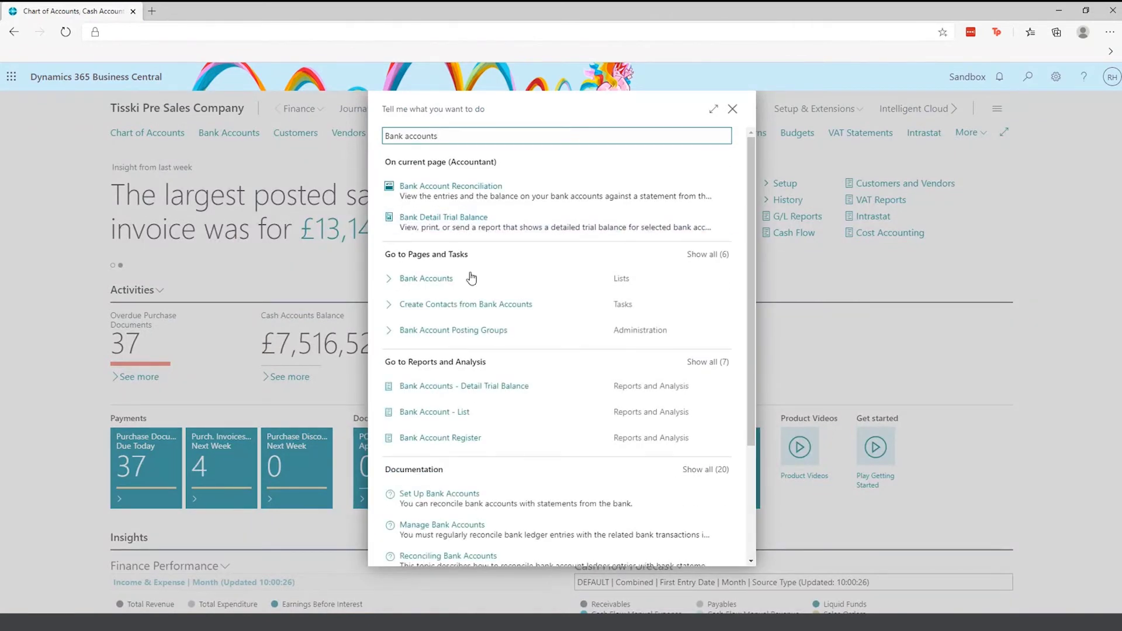
{"action": "left_click", "coordinate": [448, 283]}
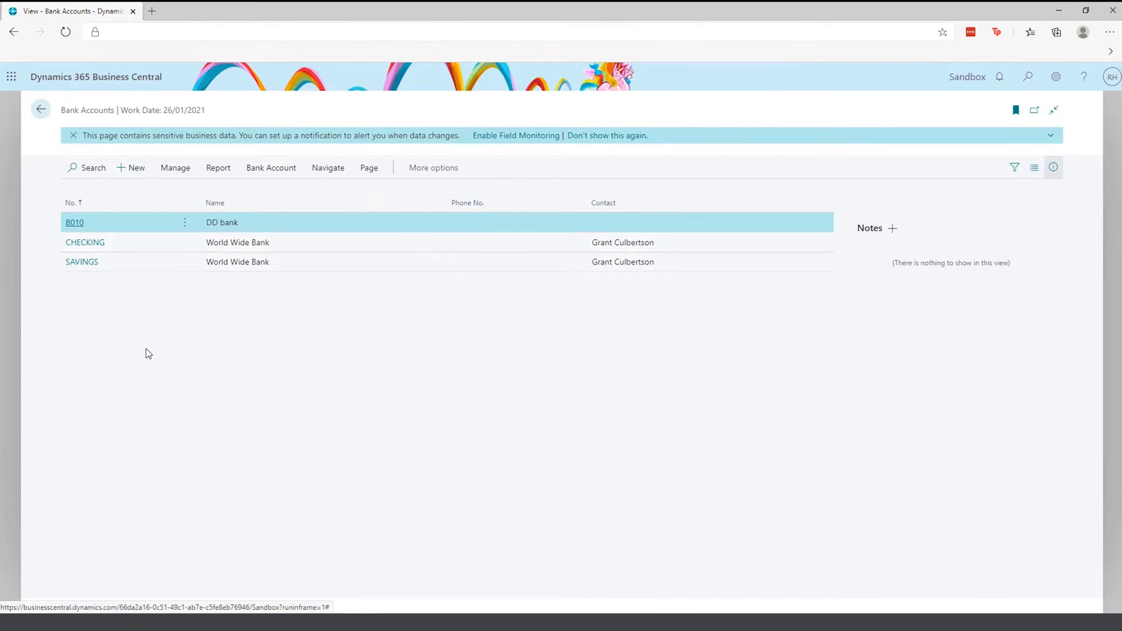
{"action": "left_click", "coordinate": [80, 228]}
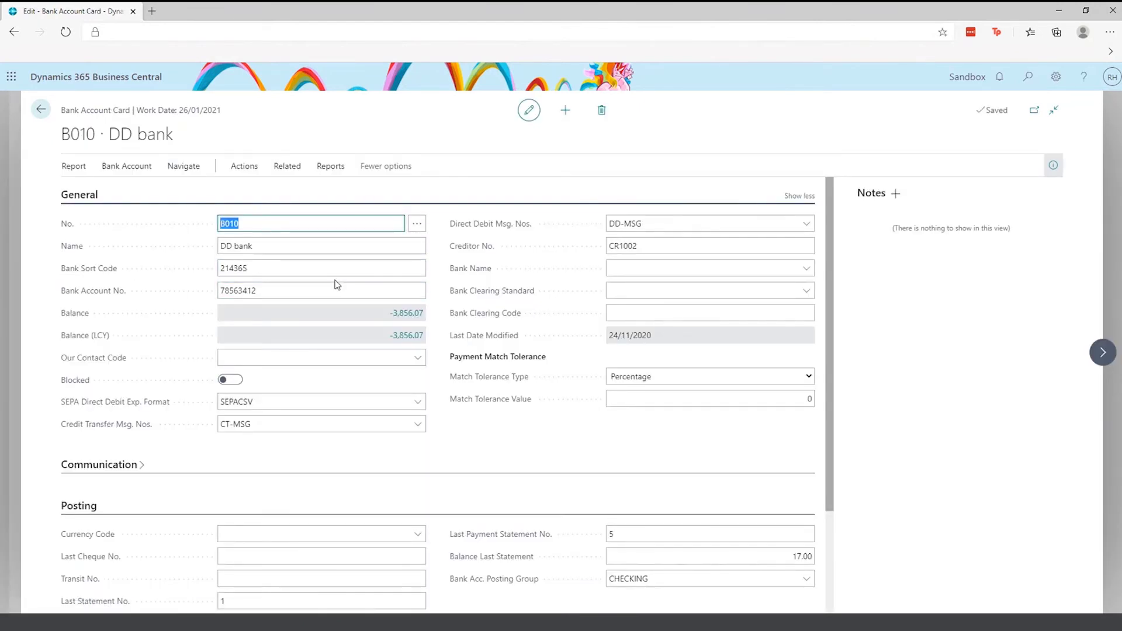
{"action": "scroll", "coordinate": [557, 443], "scroll_direction": "down", "scroll_amount": 2}
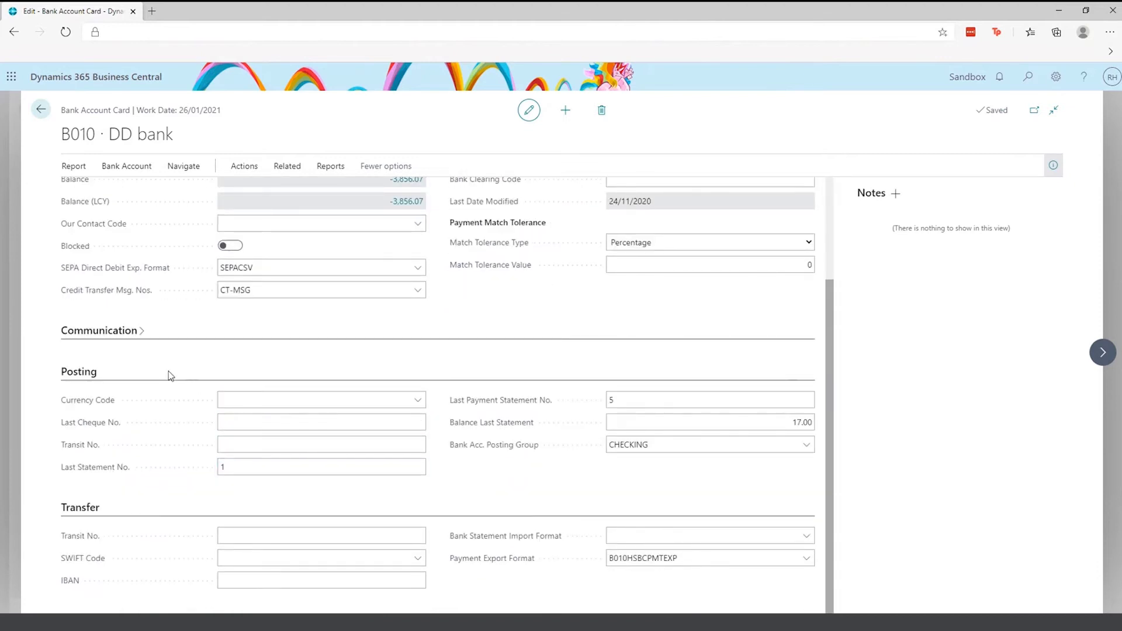
{"action": "left_click", "coordinate": [653, 445]}
{"action": "left_click", "coordinate": [516, 495]}
{"action": "left_click", "coordinate": [41, 110]}
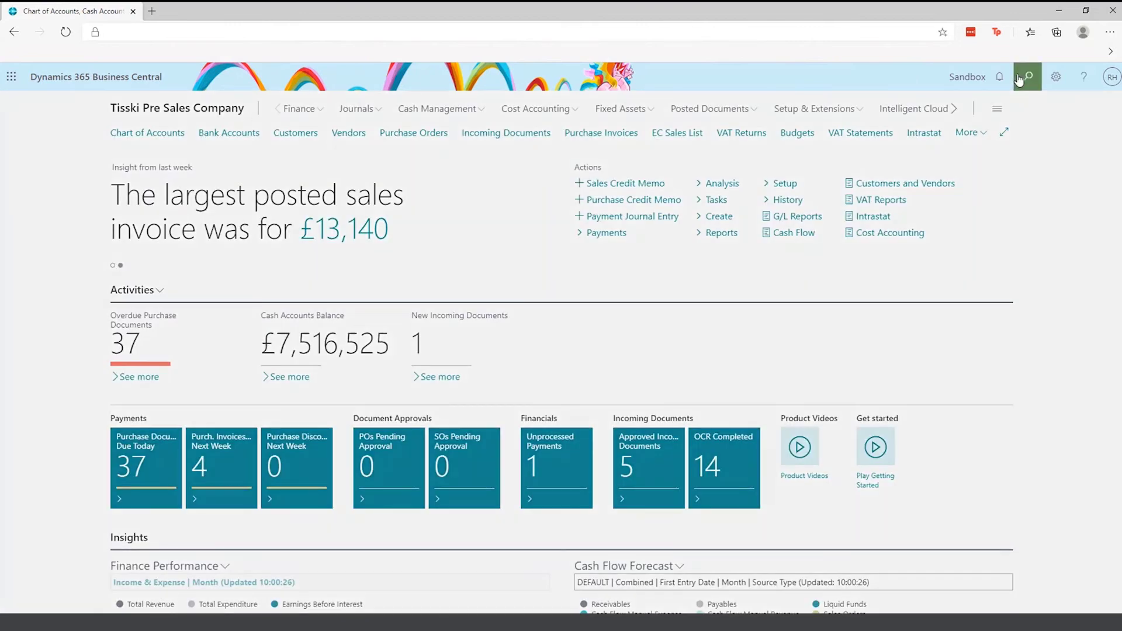
- Search 'Bank recon' and open the CHECKING bank account reconciliation
{"action": "left_click", "coordinate": [1020, 77]}
{"action": "type", "text": "Bank recon"}
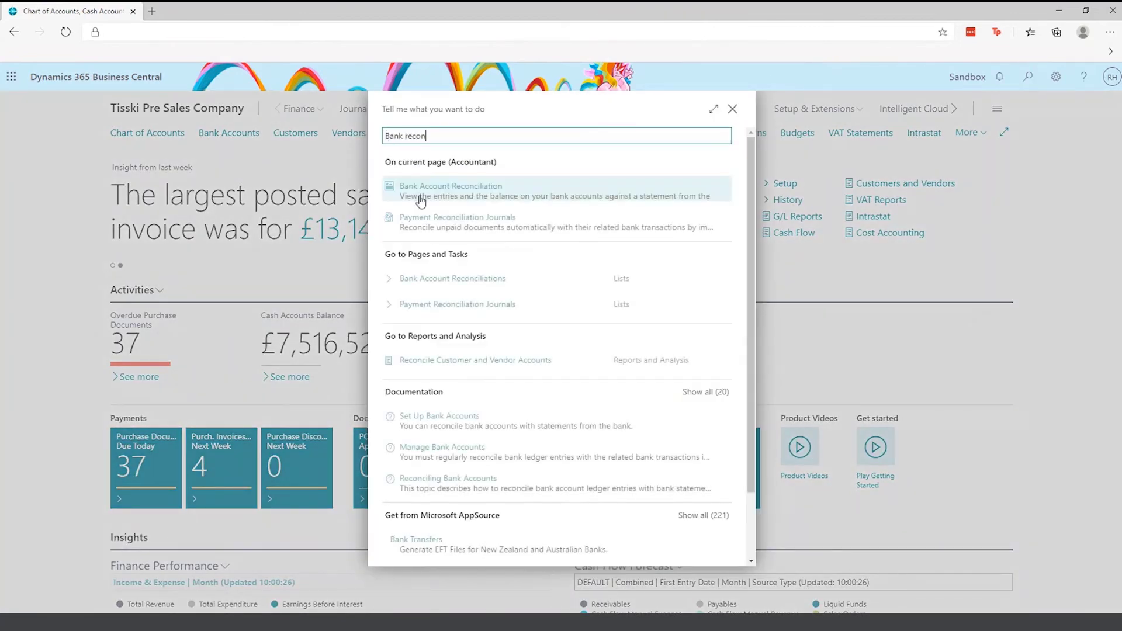
{"action": "left_click", "coordinate": [457, 281]}
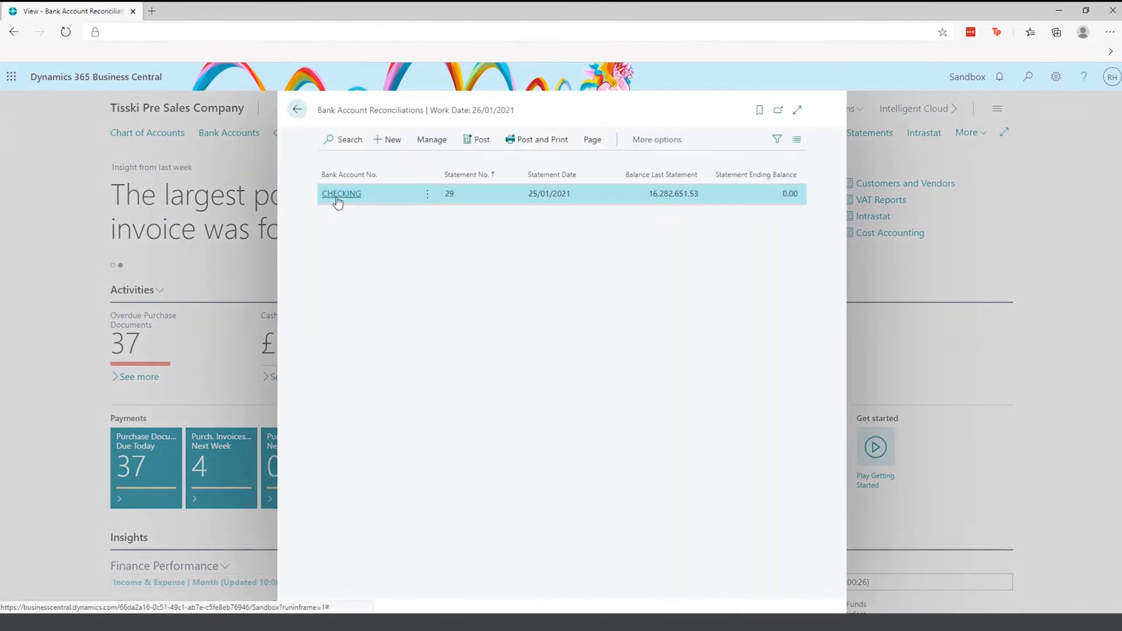
{"action": "left_click", "coordinate": [339, 196]}
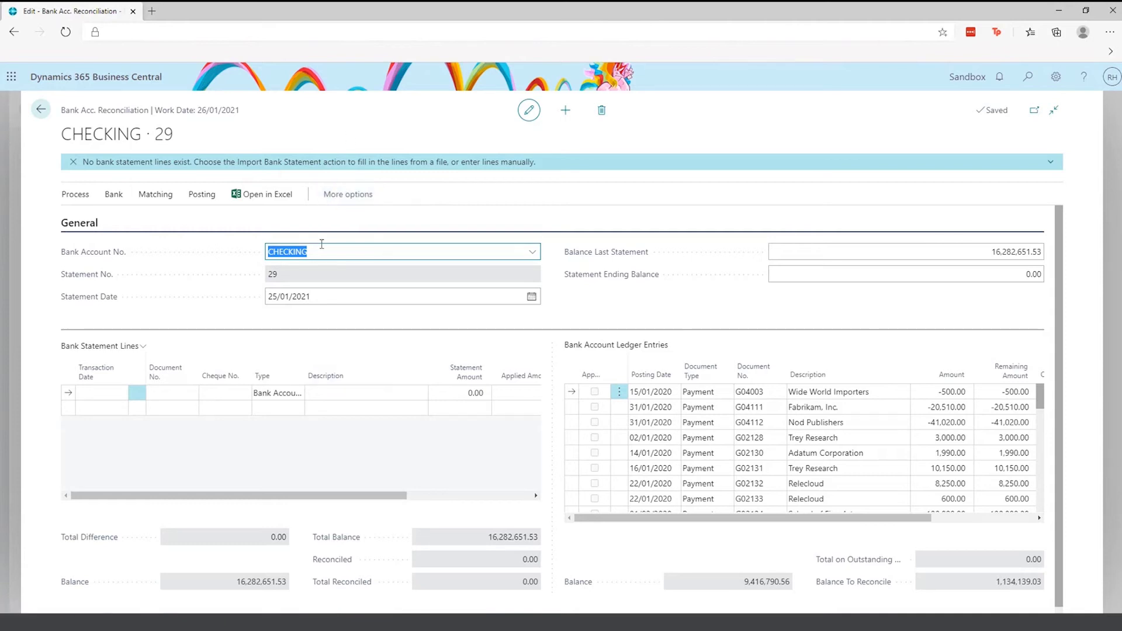
- Review the bank account and ending balance, then bring up Suggest Lines for 01/08/2020–25/01/2021
{"action": "left_click", "coordinate": [356, 257]}
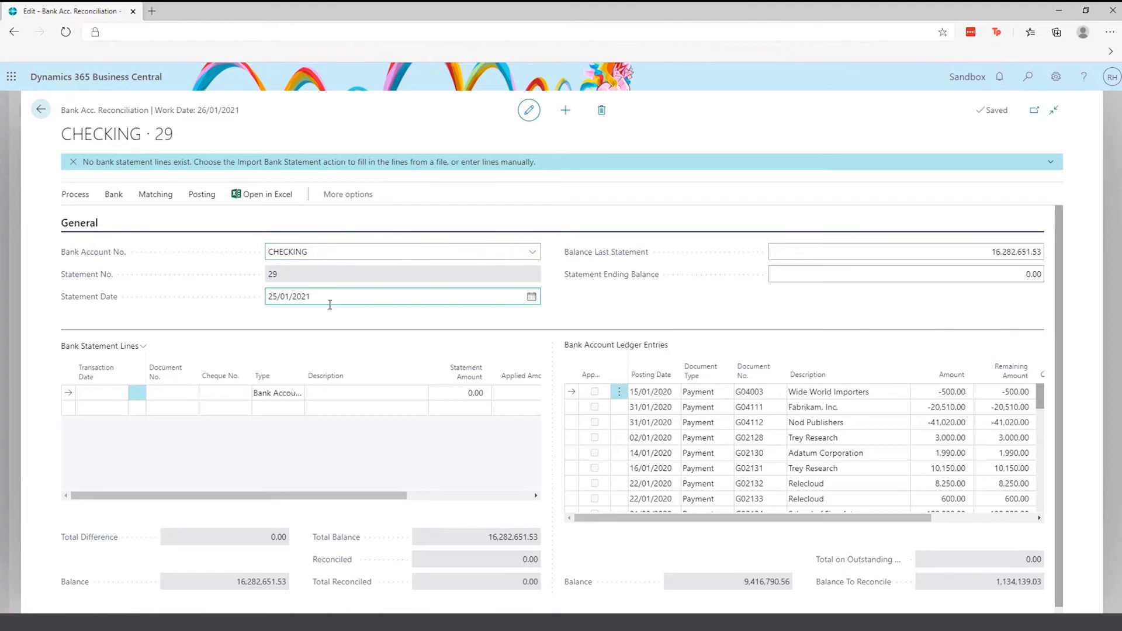
{"action": "left_click", "coordinate": [1014, 282]}
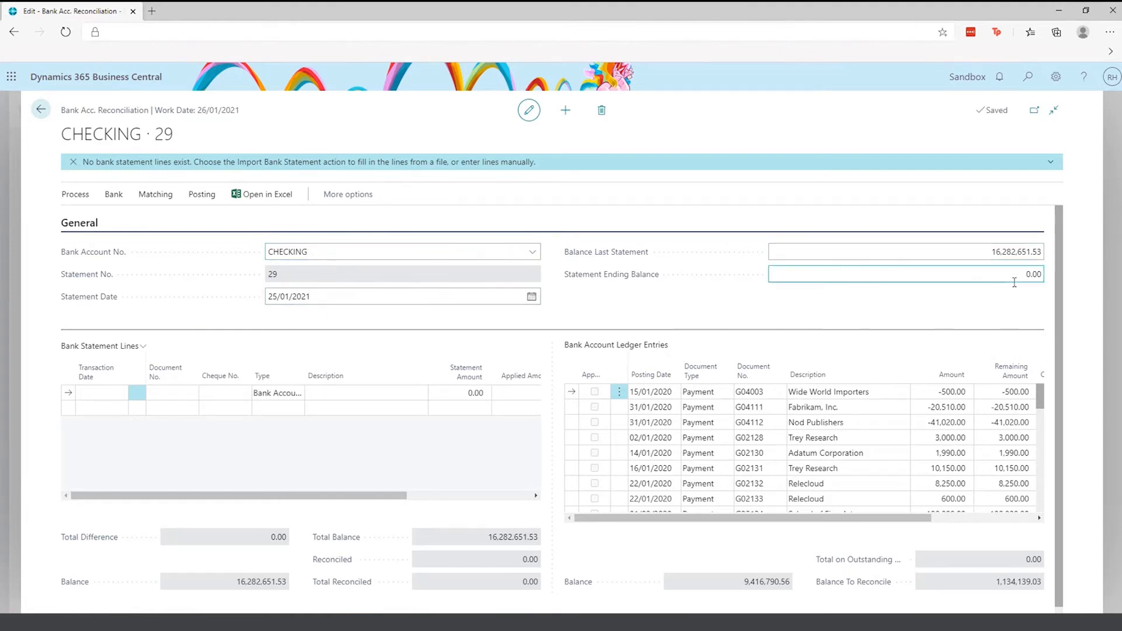
{"action": "left_click", "coordinate": [66, 195]}
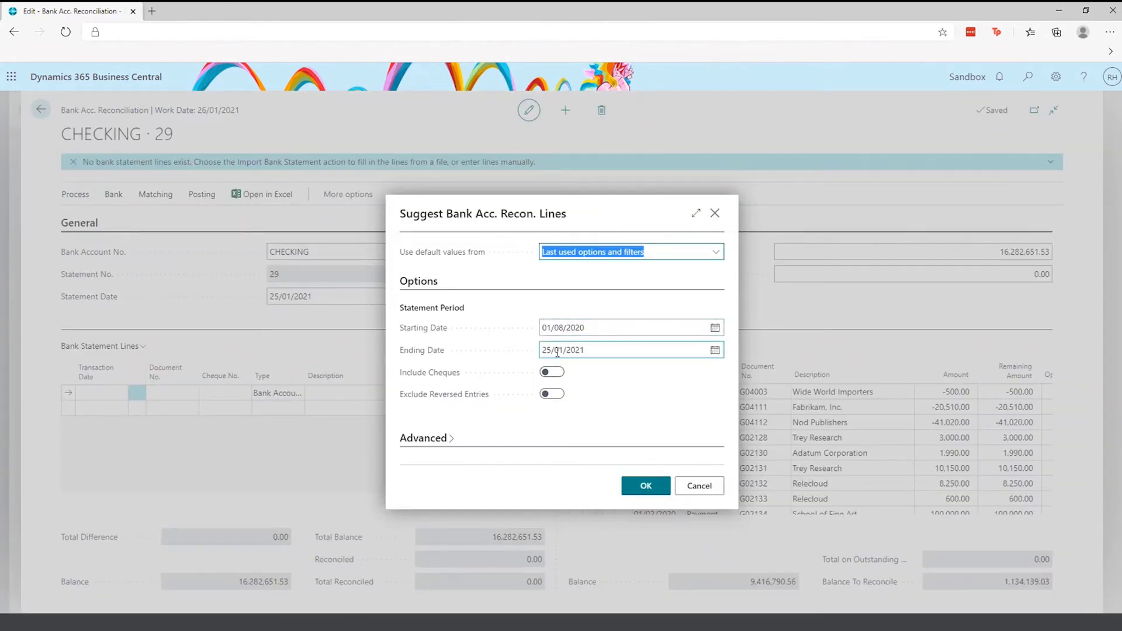
- Generate the three suggested statement lines dated August–November 2020 and review them
{"action": "left_click", "coordinate": [646, 487]}
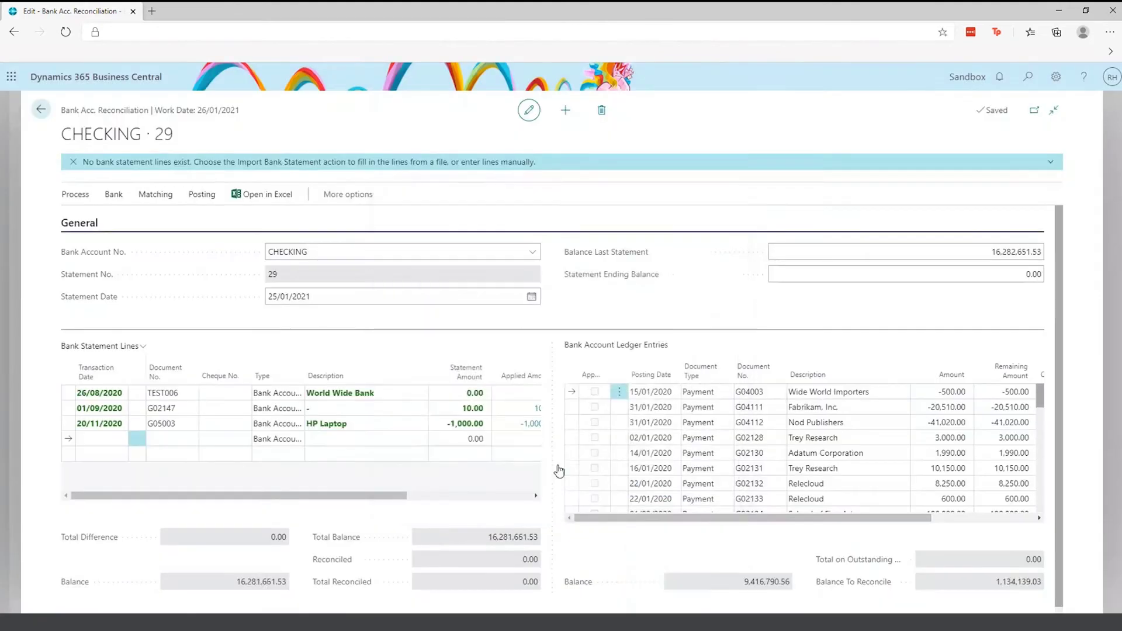
{"action": "left_click", "coordinate": [379, 403]}
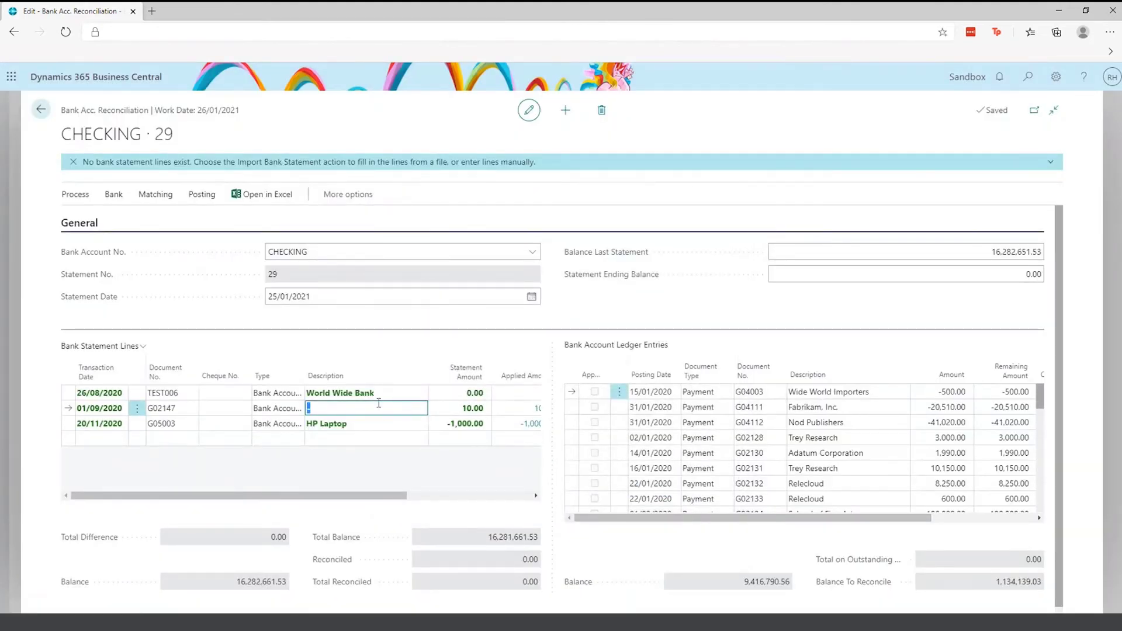
{"action": "scroll", "coordinate": [794, 460], "scroll_direction": "down", "scroll_amount": 5}
{"action": "scroll", "coordinate": [795, 459], "scroll_direction": "down", "scroll_amount": 5}
{"action": "scroll", "coordinate": [798, 453], "scroll_direction": "up", "scroll_amount": 5}
{"action": "scroll", "coordinate": [797, 450], "scroll_direction": "up", "scroll_amount": 5}
{"action": "scroll", "coordinate": [291, 455], "scroll_direction": "up", "scroll_amount": 2}
- Show and dismiss the Matching actions, then begin dating a new statement line
{"action": "left_click", "coordinate": [153, 196]}
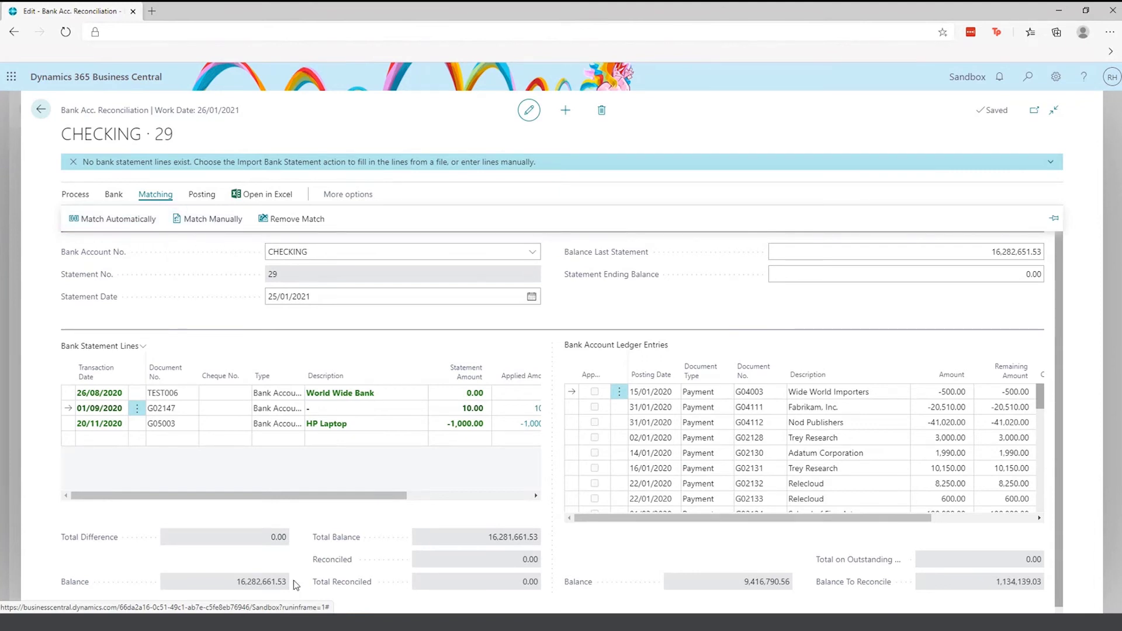
{"action": "left_click", "coordinate": [180, 270]}
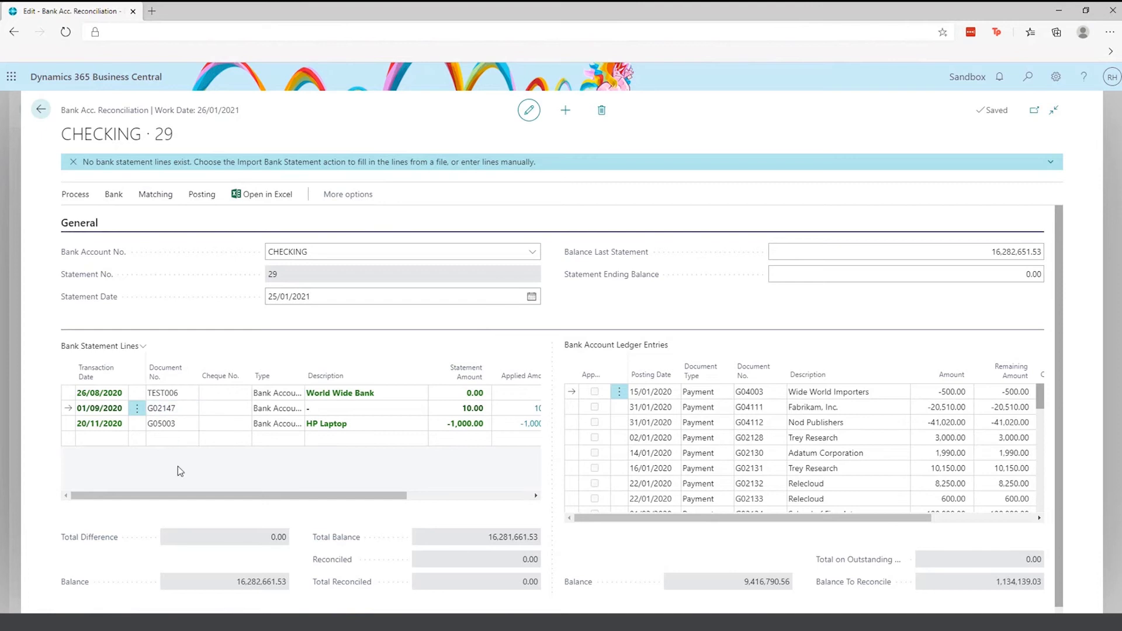
{"action": "left_click", "coordinate": [111, 437]}
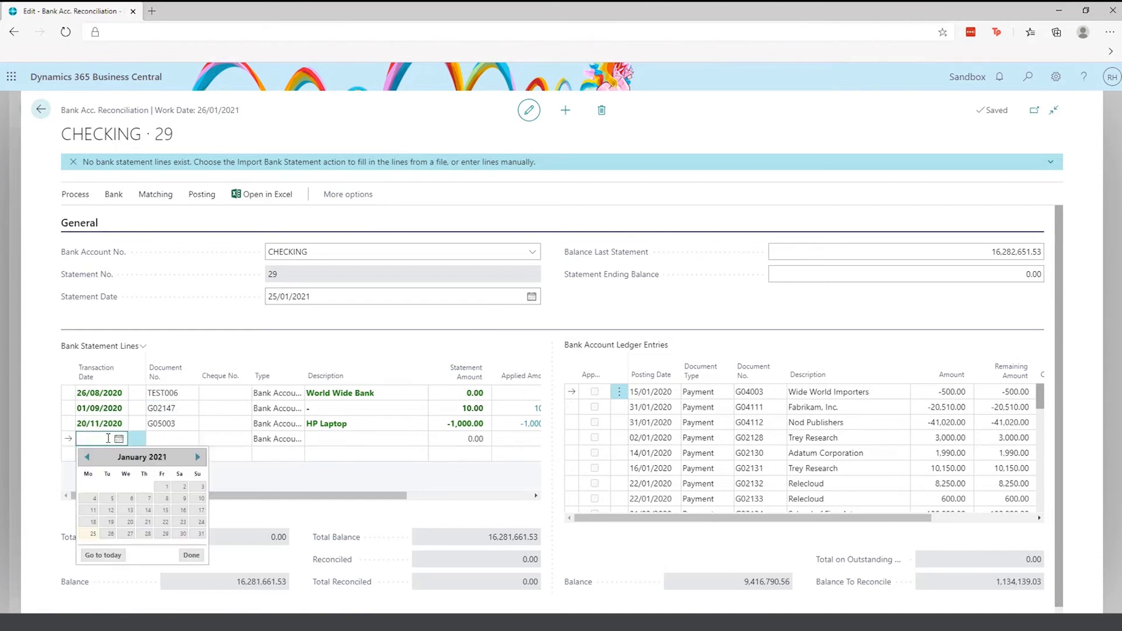
- Add a 25/01/2021 Bank Charges line of -10.00, then start Transfer to General Journal (GENERAL, DEFAULT)
{"action": "left_click", "coordinate": [93, 534]}
{"action": "left_click", "coordinate": [185, 443]}
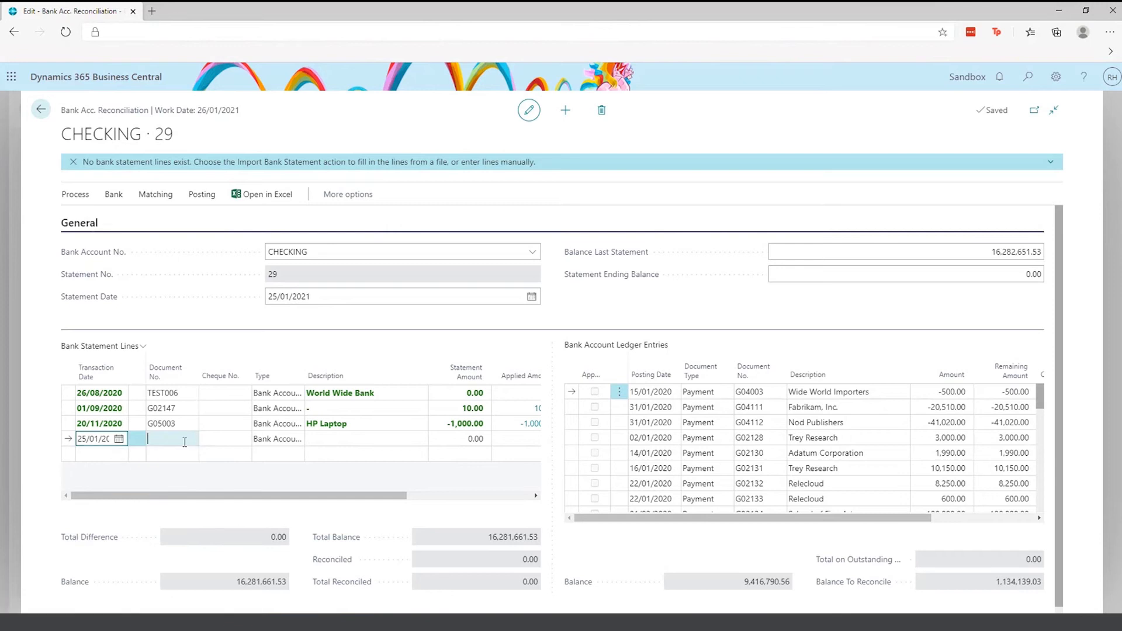
{"action": "left_click", "coordinate": [294, 440]}
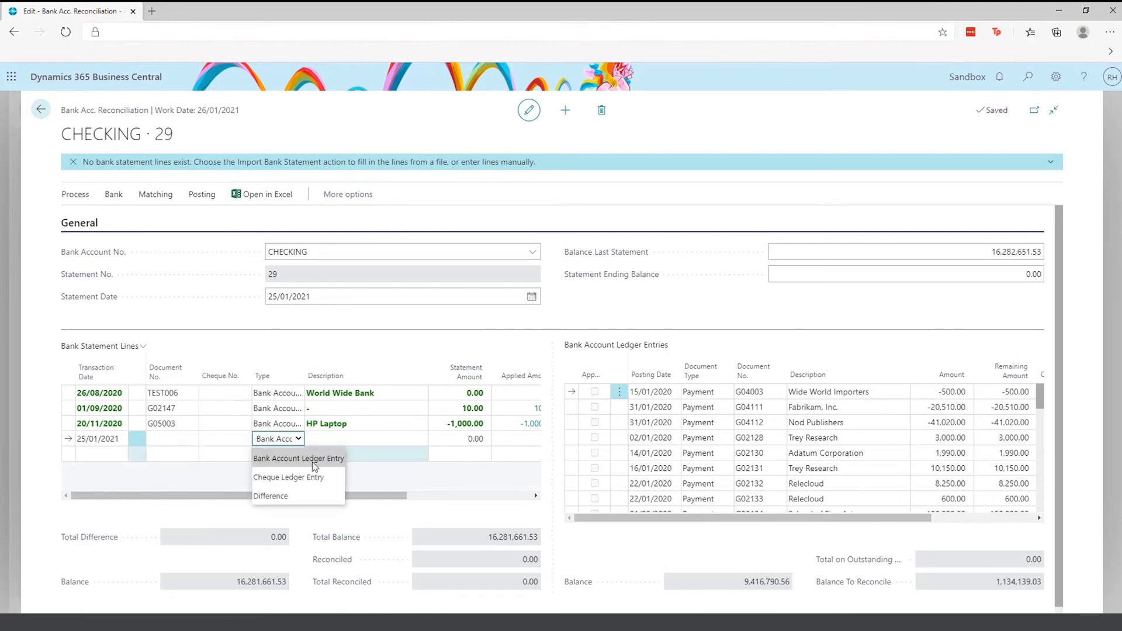
{"action": "left_click", "coordinate": [349, 443]}
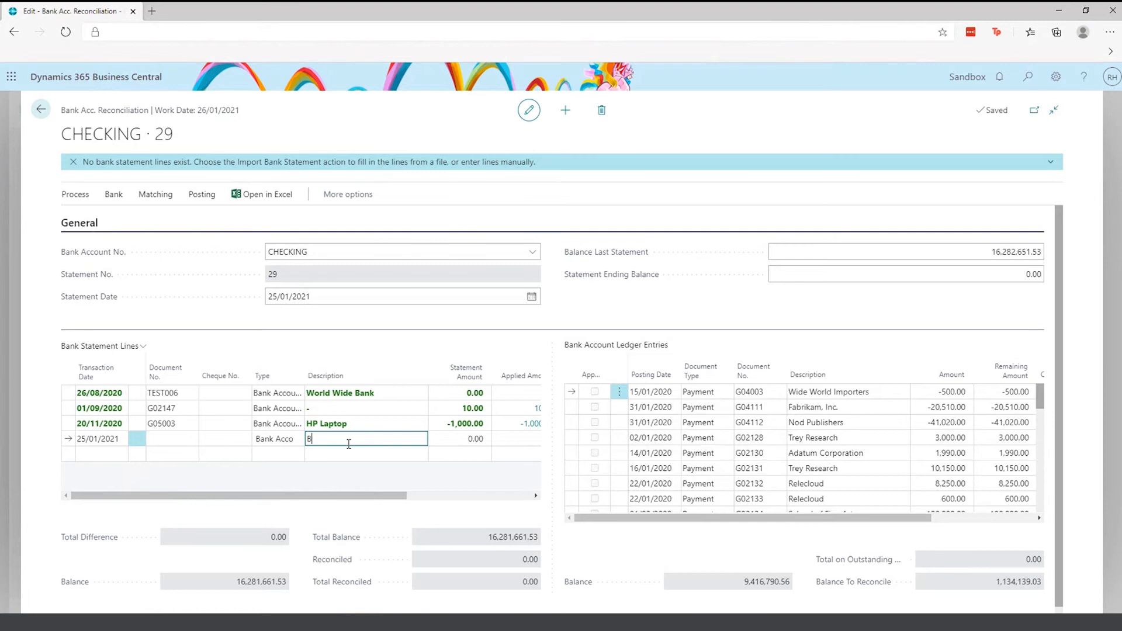
{"action": "type", "text": "Bank Charges"}
{"action": "key", "text": "Tab"}
{"action": "type", "text": "-10"}
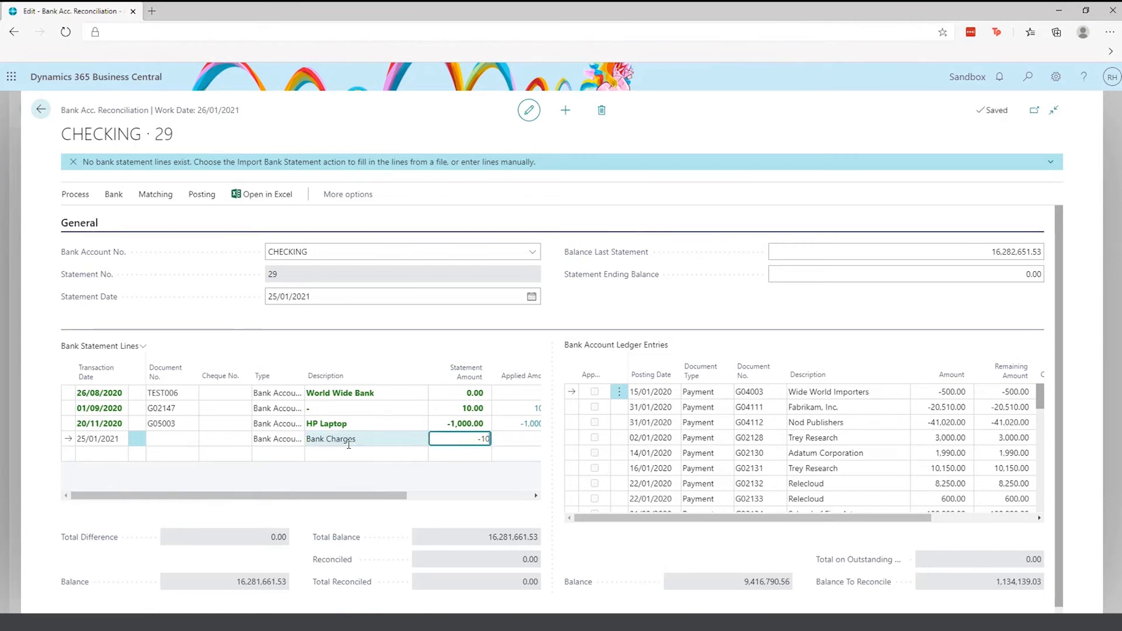
{"action": "key", "text": "Tab"}
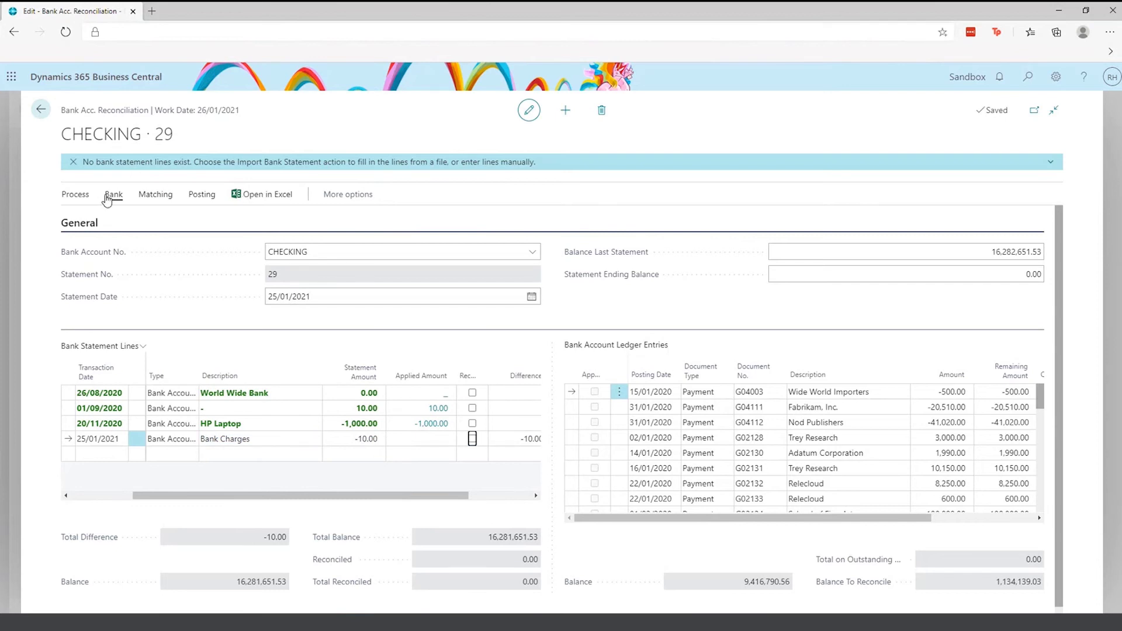
{"action": "left_click", "coordinate": [77, 194]}
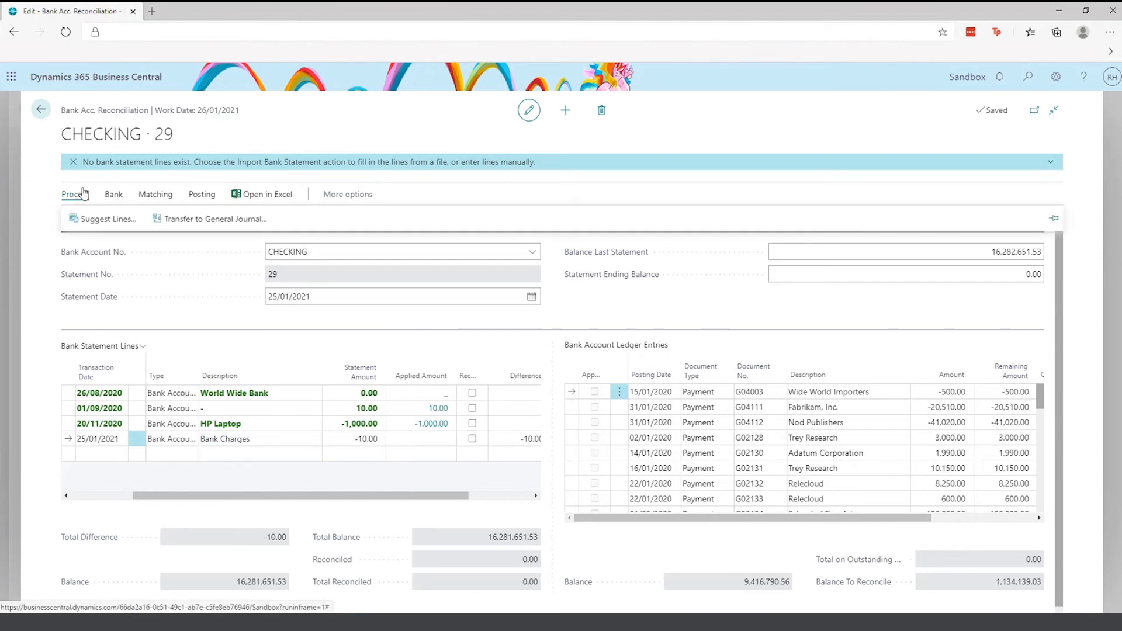
{"action": "left_click", "coordinate": [252, 227]}
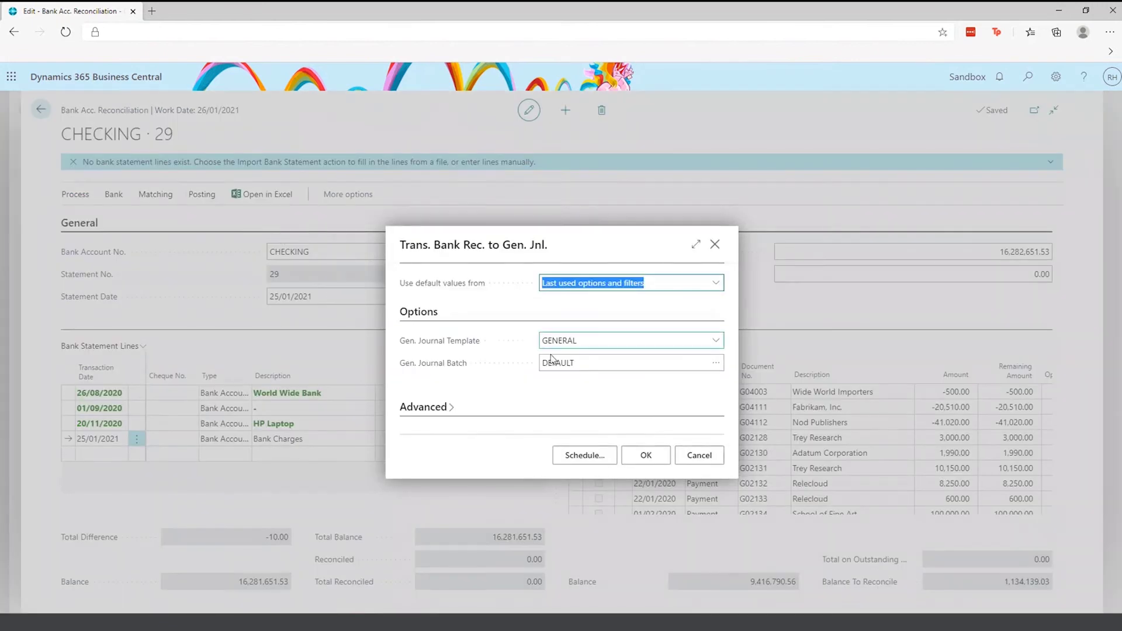
- Transfer the Bank Charges reconciliation line into the MONTHLY general journal batch
{"action": "left_click", "coordinate": [716, 364]}
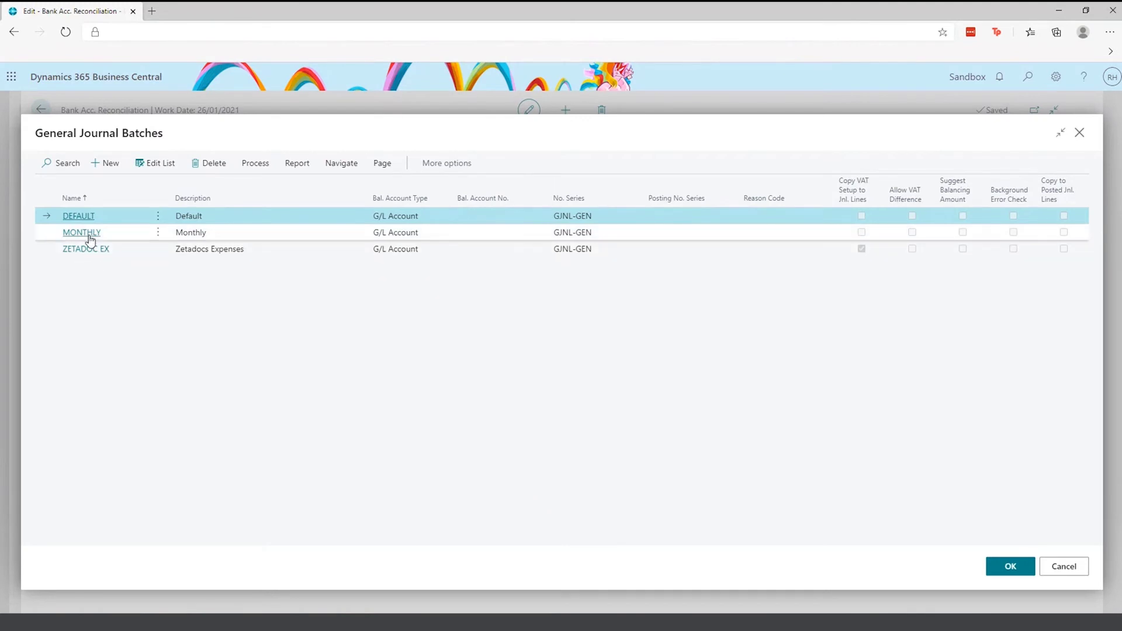
{"action": "left_click", "coordinate": [82, 232]}
{"action": "left_click", "coordinate": [641, 458]}
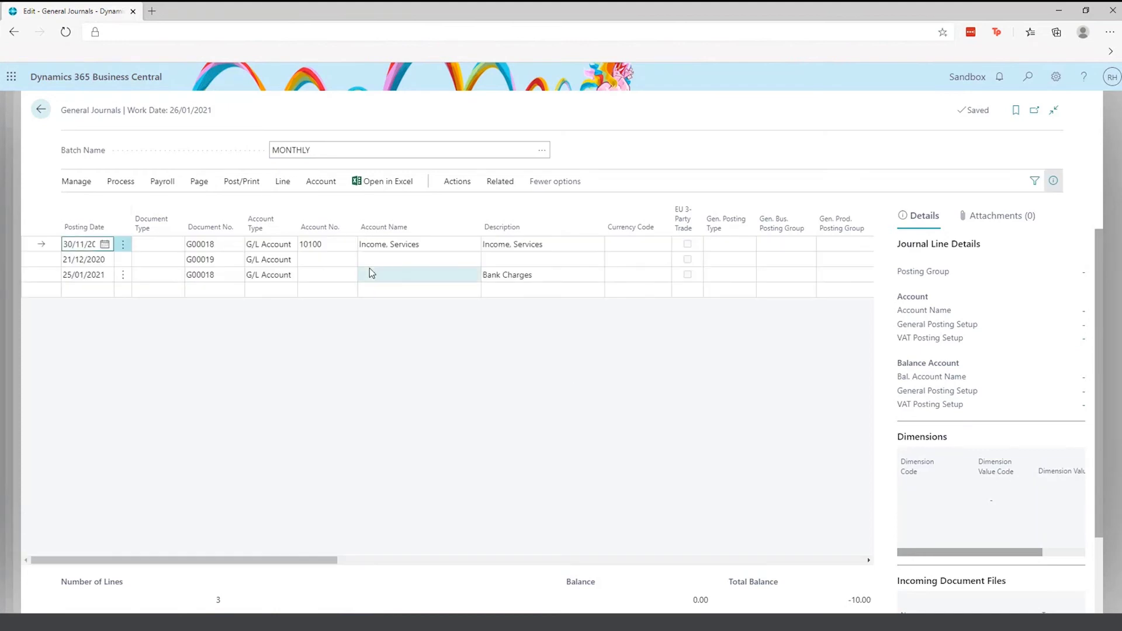
- Check the 10.00 Bank Charges line in the MONTHLY journal, then return to CHECKING reconciliation 29
{"action": "left_click", "coordinate": [379, 271]}
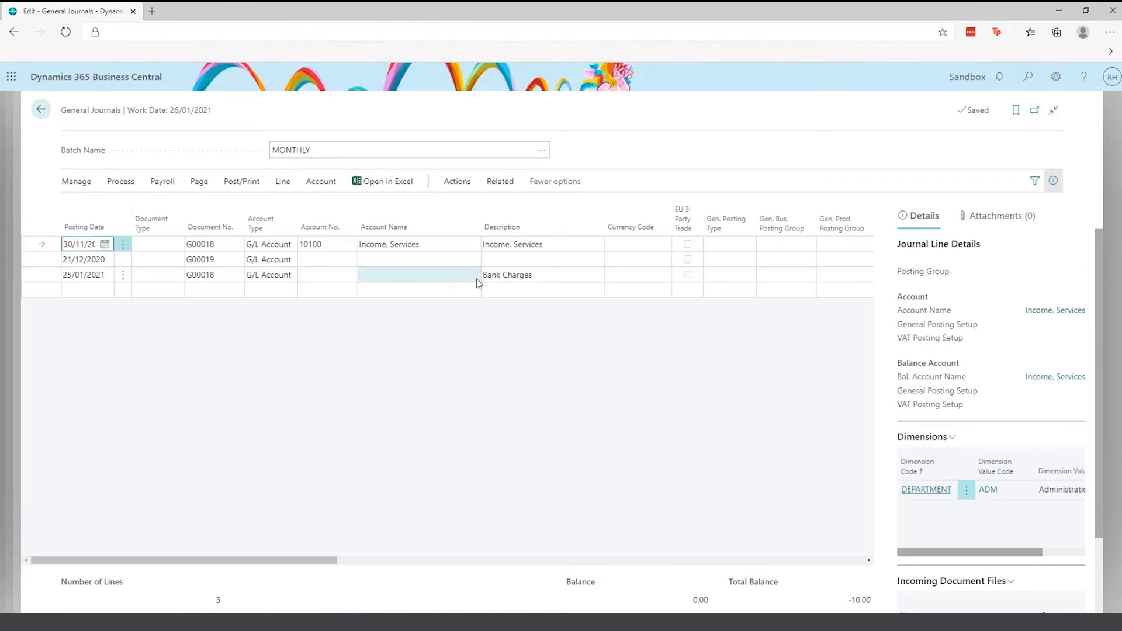
{"action": "left_click_drag", "start_coordinate": [285, 557], "coordinate": [387, 557]}
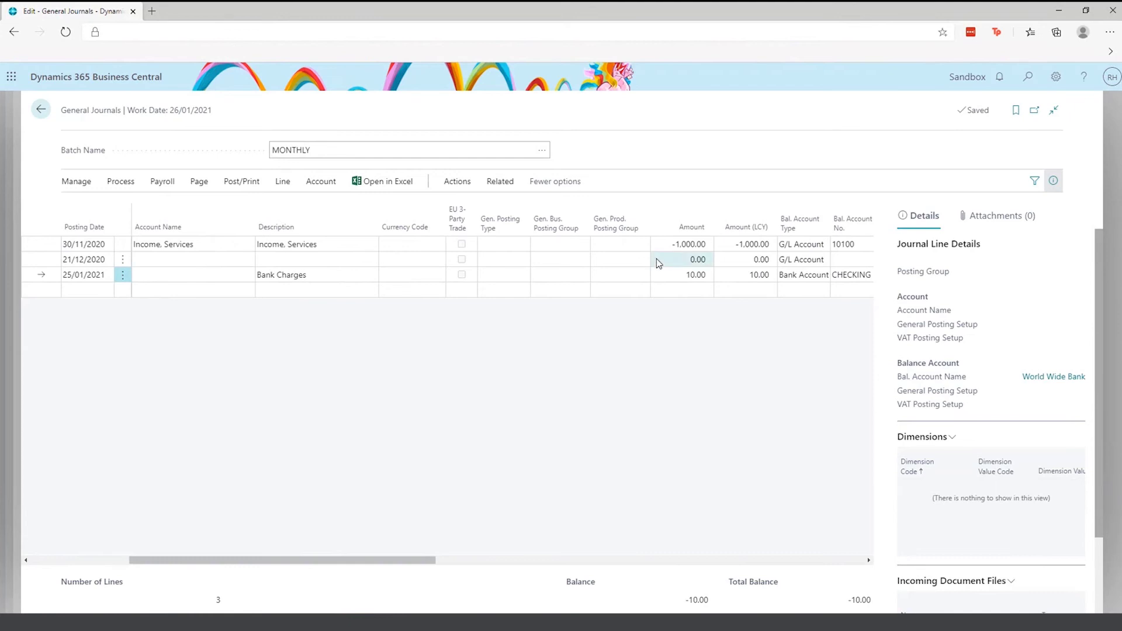
{"action": "left_click_drag", "start_coordinate": [257, 560], "coordinate": [412, 560]}
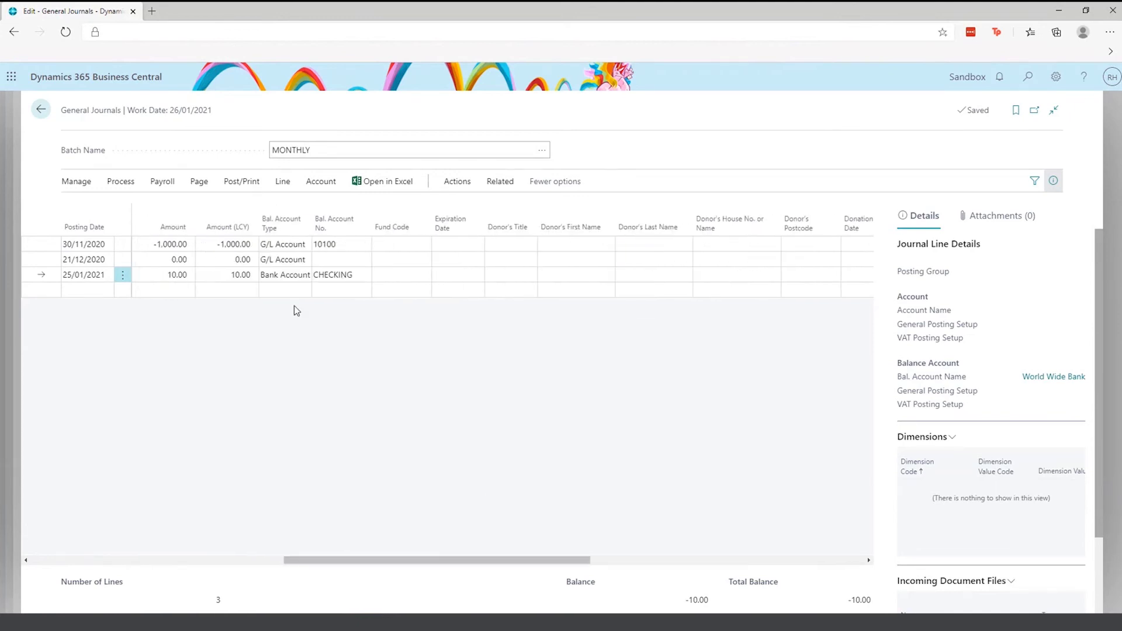
{"action": "left_click", "coordinate": [42, 109]}
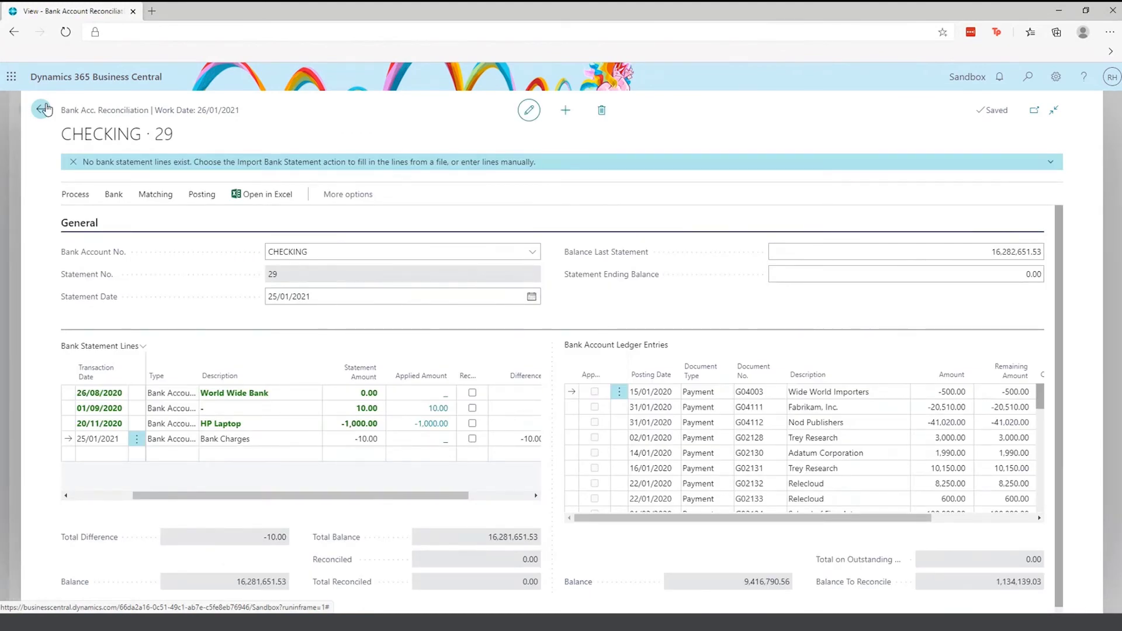
- Leave the reconciliation and open customer 30000 School of Fine Art from the Customers list
{"action": "left_click", "coordinate": [44, 110]}
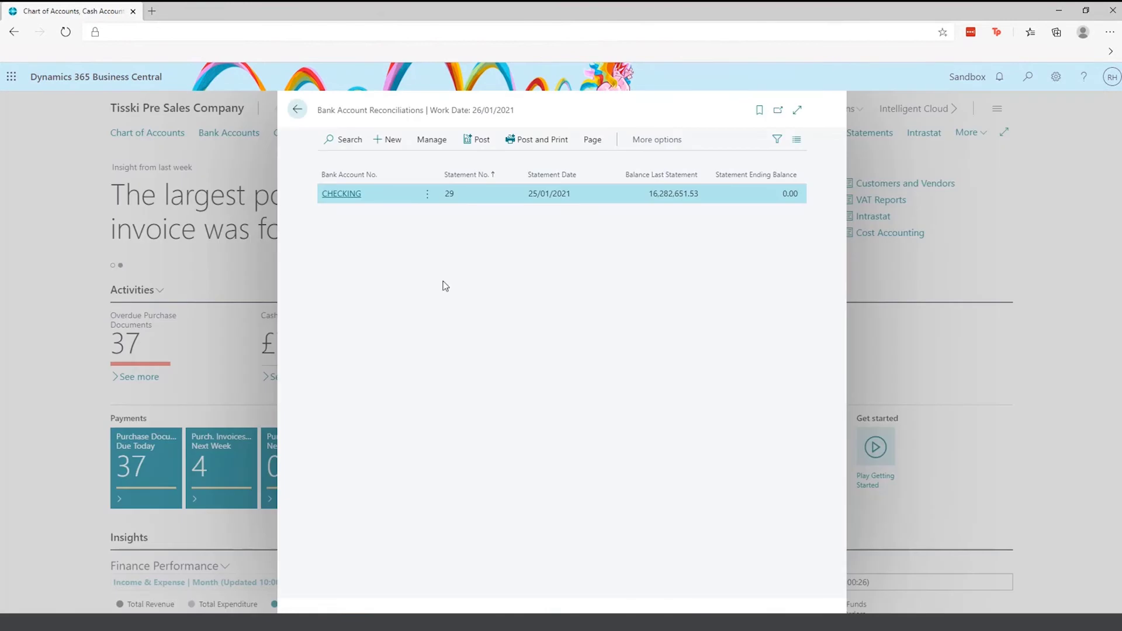
{"action": "left_click", "coordinate": [298, 111]}
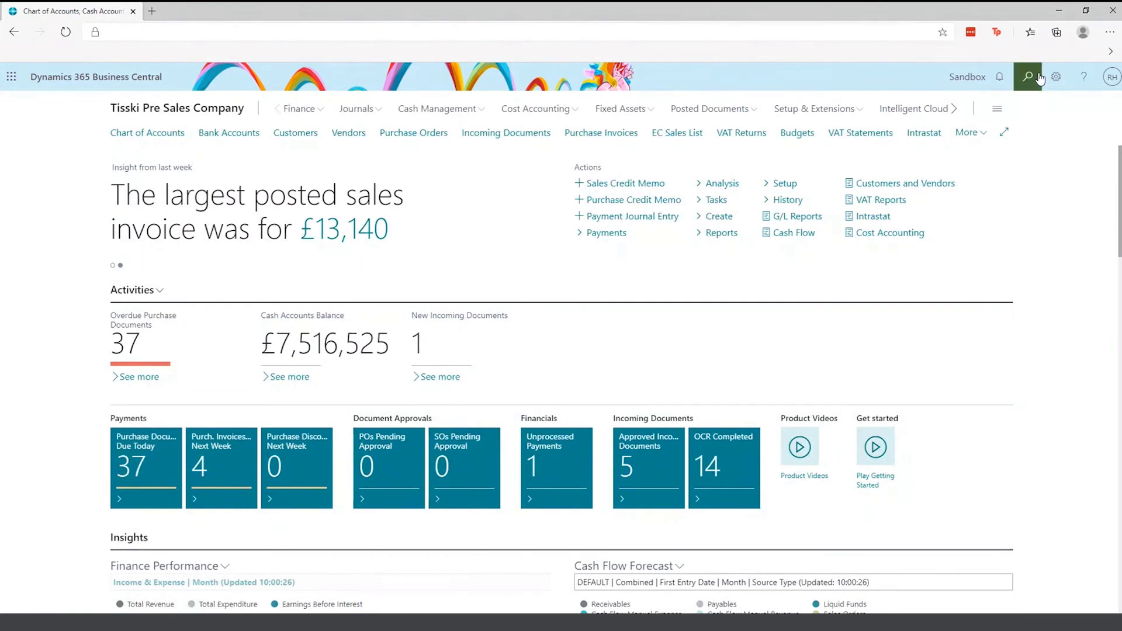
{"action": "key", "text": "alt+q"}
{"action": "type", "text": "Customers"}
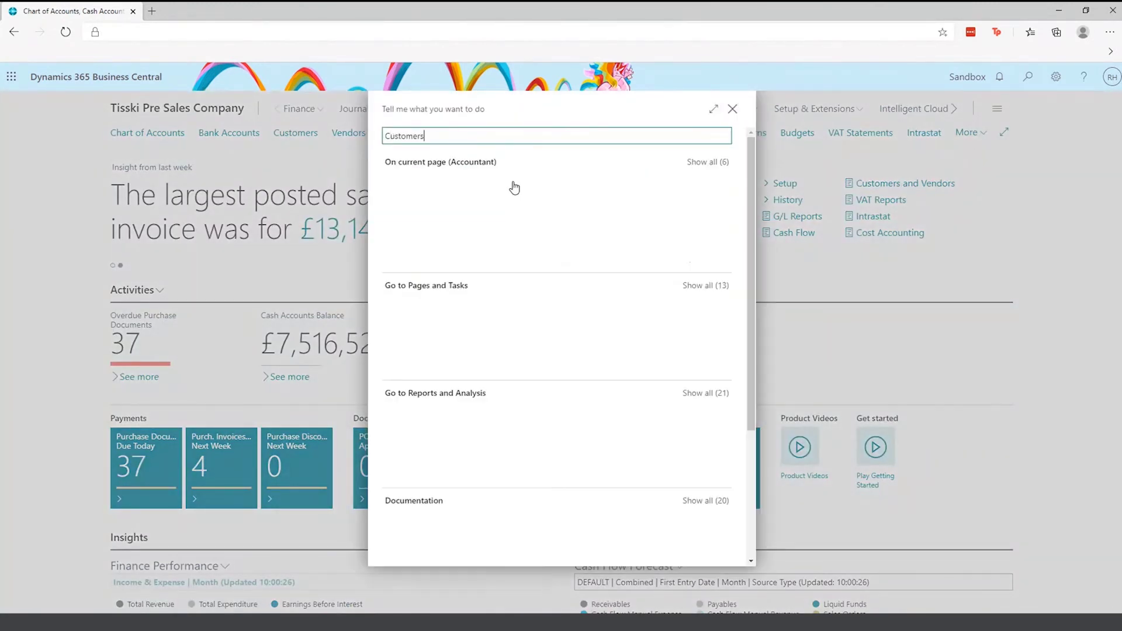
{"action": "left_click", "coordinate": [433, 310]}
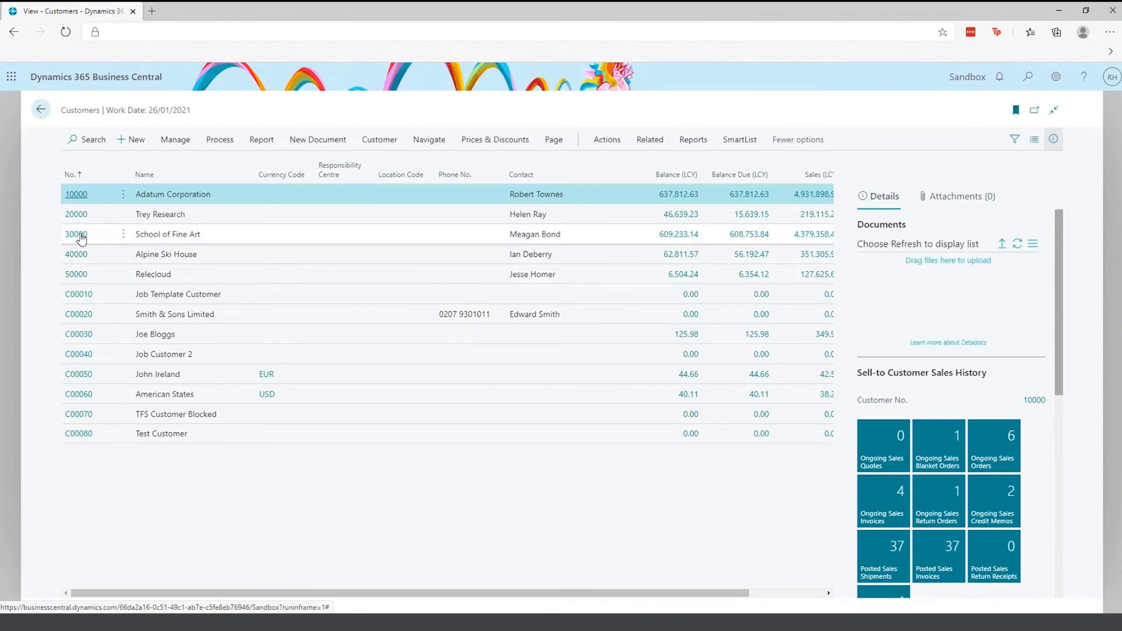
{"action": "left_click", "coordinate": [80, 239]}
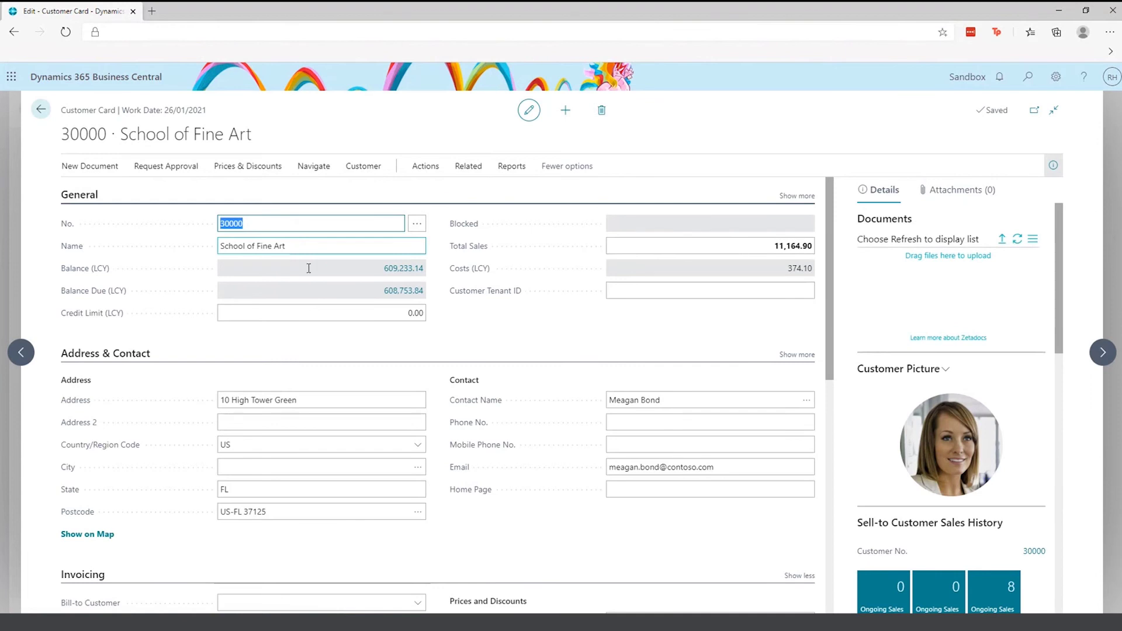
- Look over the customer card's posting group and payment settings, then go back home
{"action": "scroll", "coordinate": [366, 458], "scroll_direction": "down", "scroll_amount": 6}
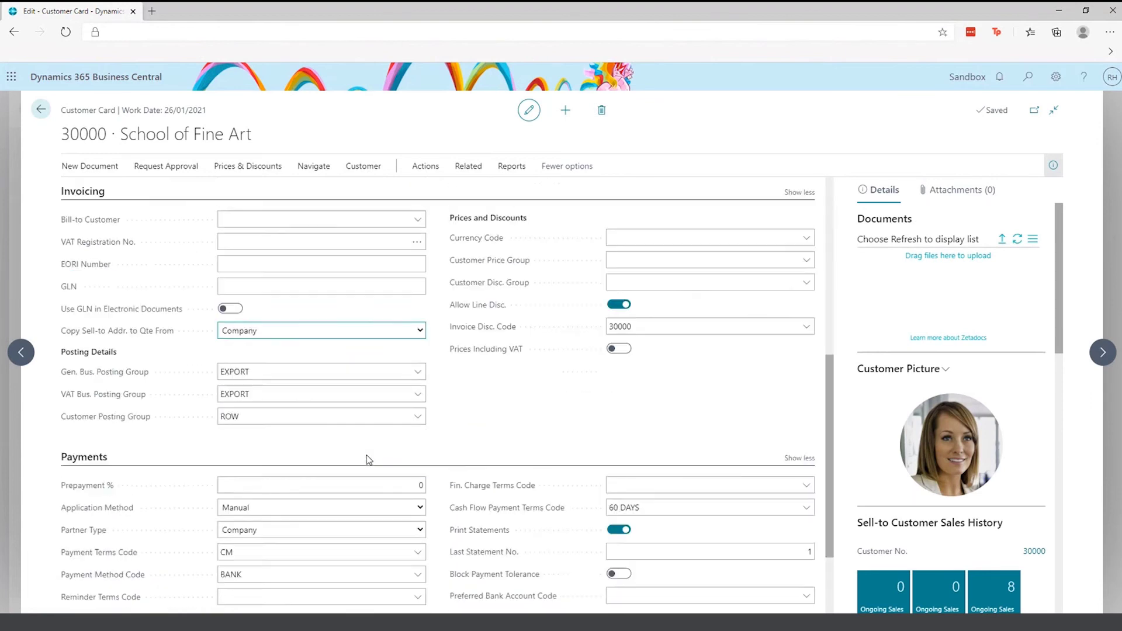
{"action": "scroll", "coordinate": [368, 460], "scroll_direction": "down", "scroll_amount": 2}
{"action": "mouse_move", "coordinate": [504, 428]}
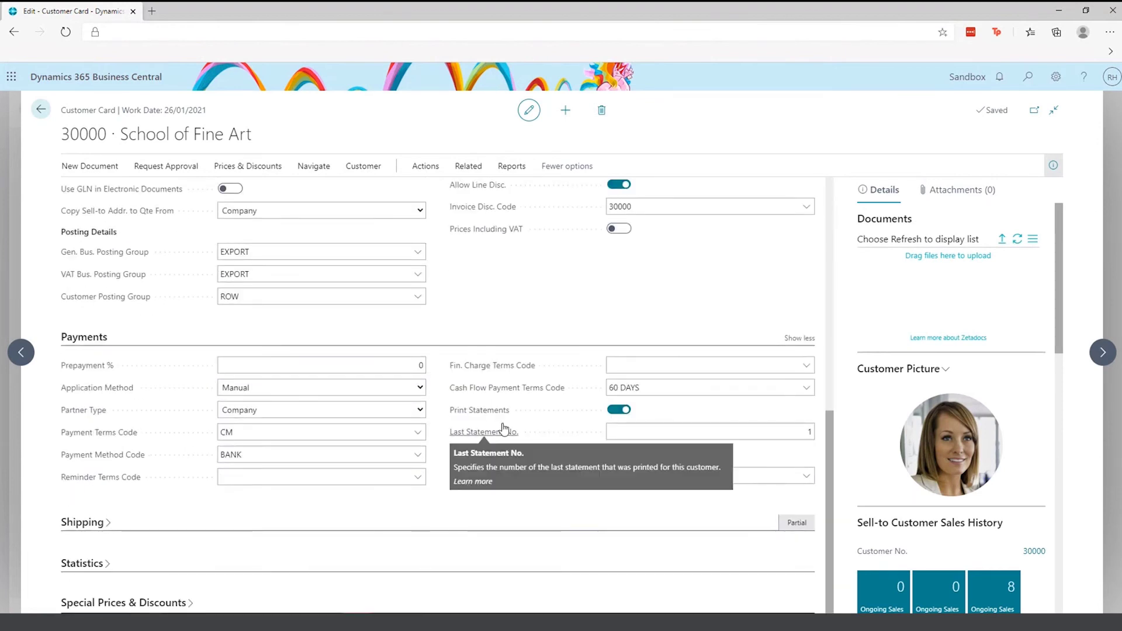
{"action": "left_click", "coordinate": [277, 297]}
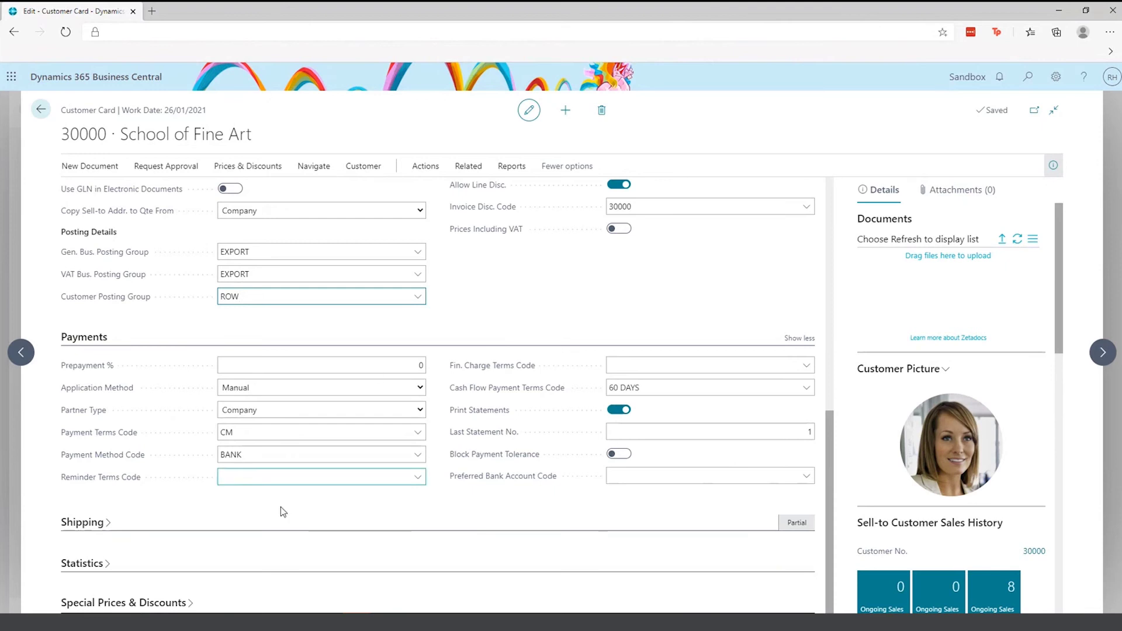
{"action": "scroll", "coordinate": [574, 286], "scroll_direction": "up", "scroll_amount": 4}
{"action": "scroll", "coordinate": [459, 282], "scroll_direction": "up", "scroll_amount": 4}
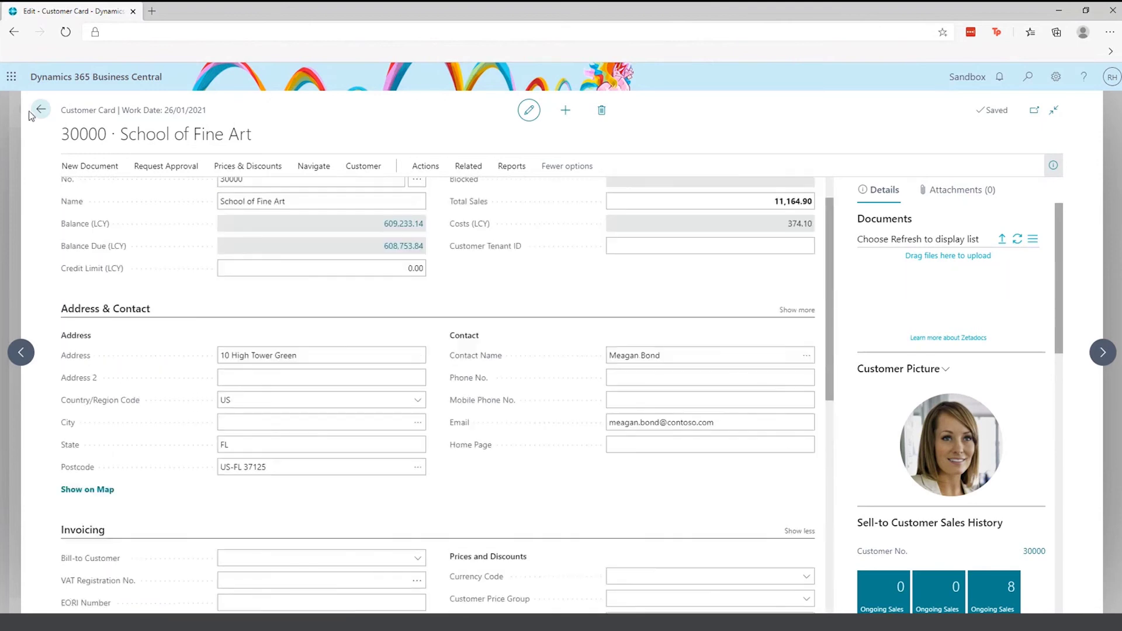
{"action": "left_click", "coordinate": [41, 110]}
{"action": "left_click", "coordinate": [41, 111]}
{"action": "left_click", "coordinate": [1024, 91]}
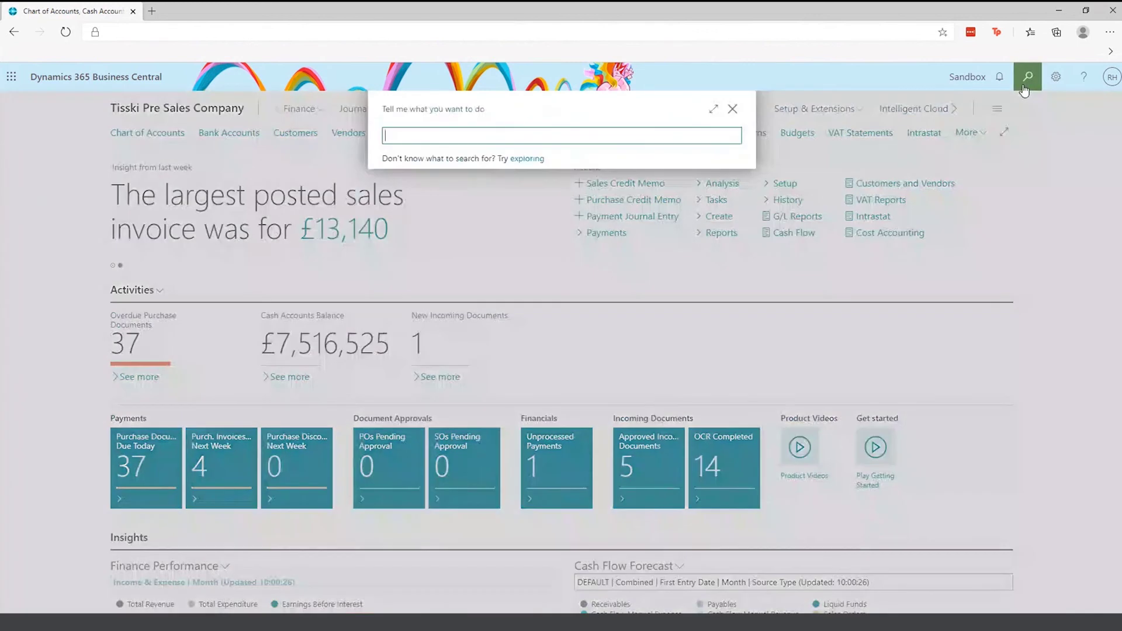
- Open sales order 101003 from the Sales Orders list
{"action": "type", "text": "Sales orders"}
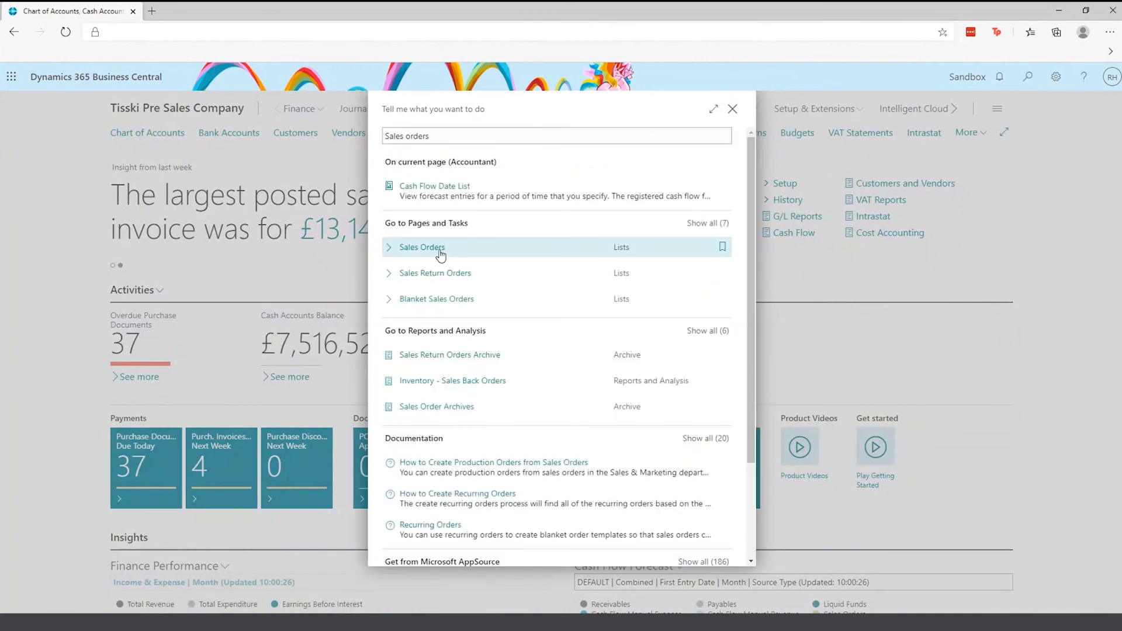
{"action": "left_click", "coordinate": [439, 251]}
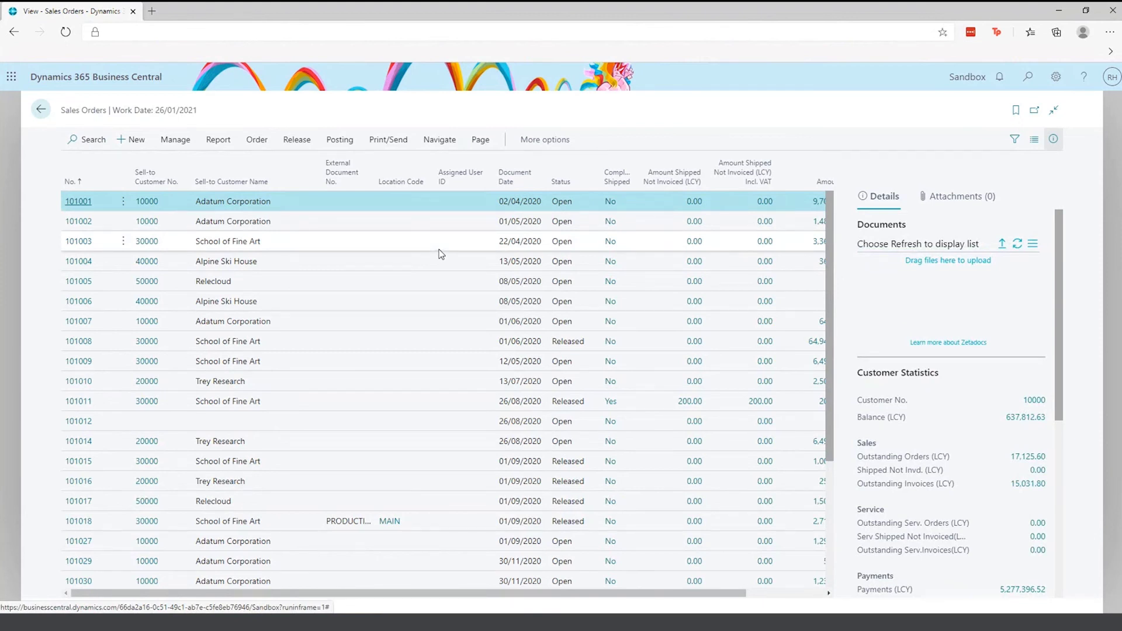
{"action": "left_click", "coordinate": [89, 247]}
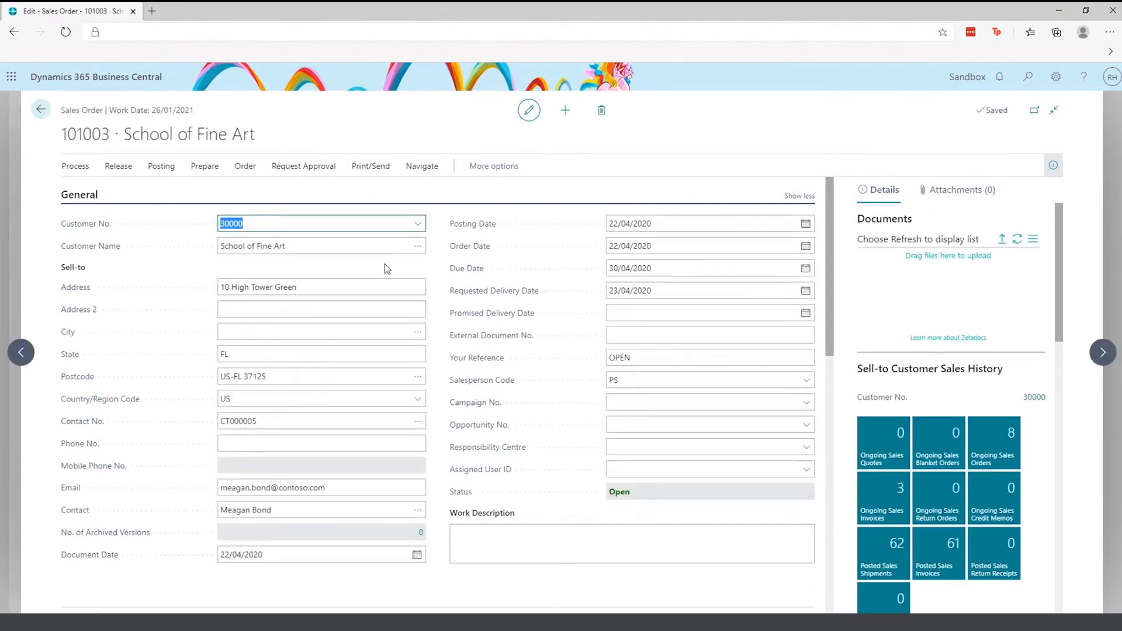
- Review the order lines and Posting actions for School of Fine Art, then return home
{"action": "scroll", "coordinate": [386, 269], "scroll_direction": "down", "scroll_amount": 5}
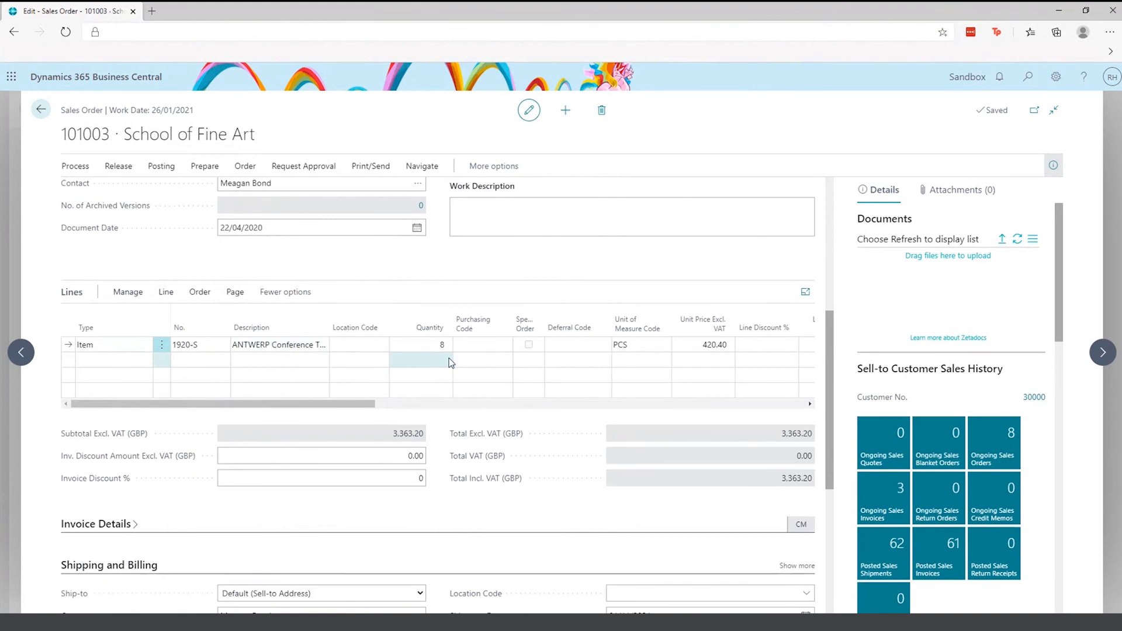
{"action": "scroll", "coordinate": [451, 362], "scroll_direction": "up", "scroll_amount": 5}
{"action": "left_click", "coordinate": [162, 166]}
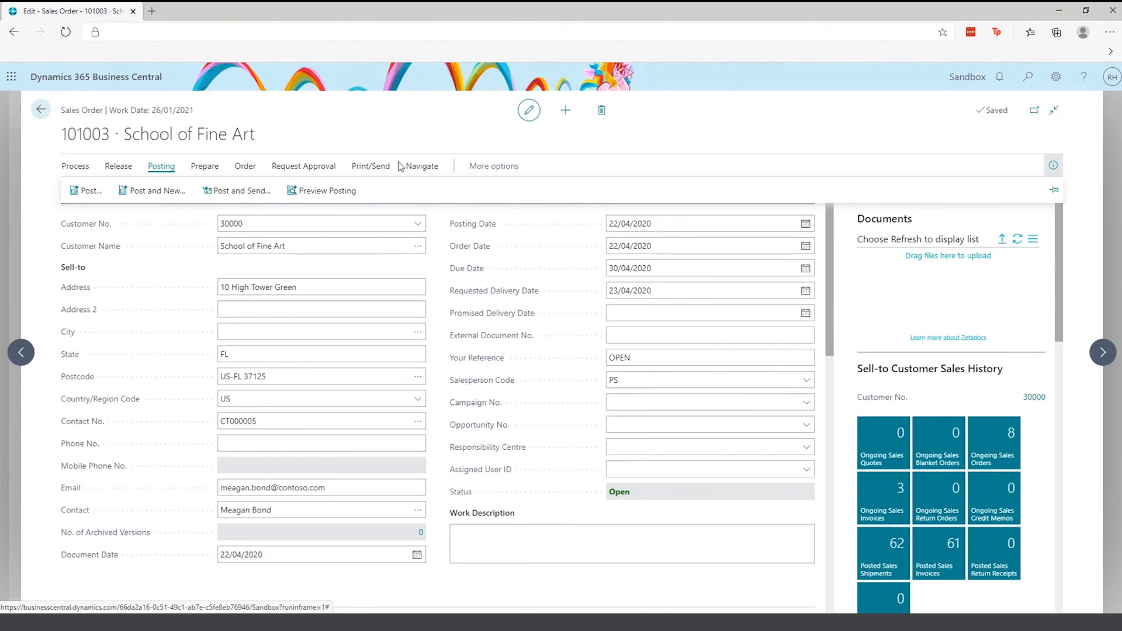
{"action": "left_click", "coordinate": [36, 112]}
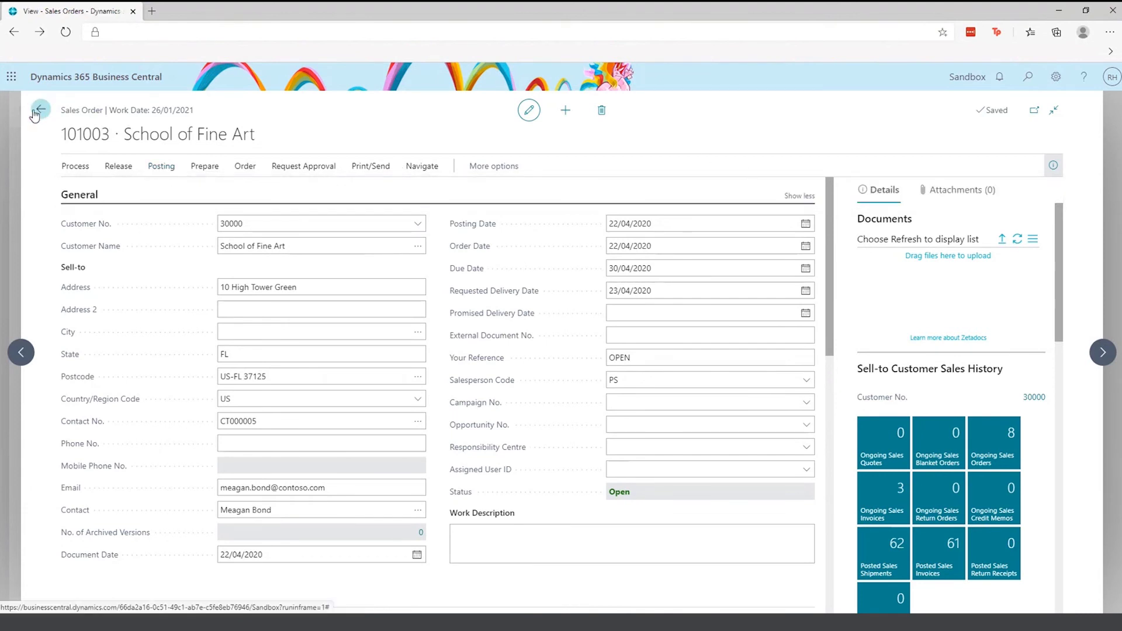
{"action": "left_click", "coordinate": [36, 111]}
{"action": "left_click", "coordinate": [36, 111]}
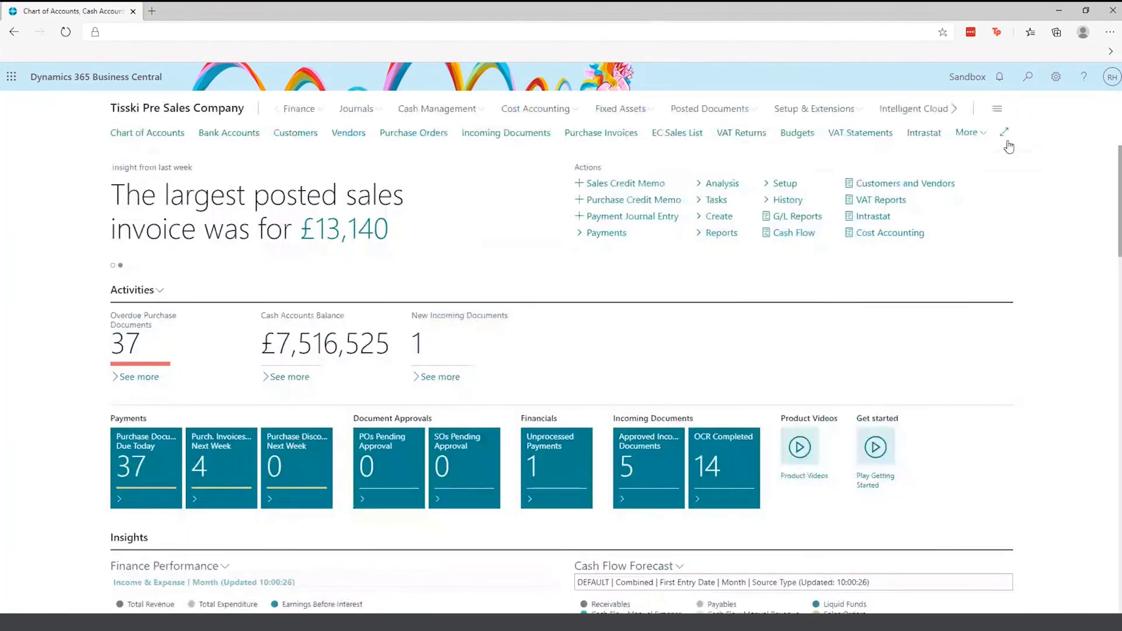
- Open the Cash Receipt Journal and add a Customer line for 30000 School of Fine Art
{"action": "left_click", "coordinate": [1028, 76]}
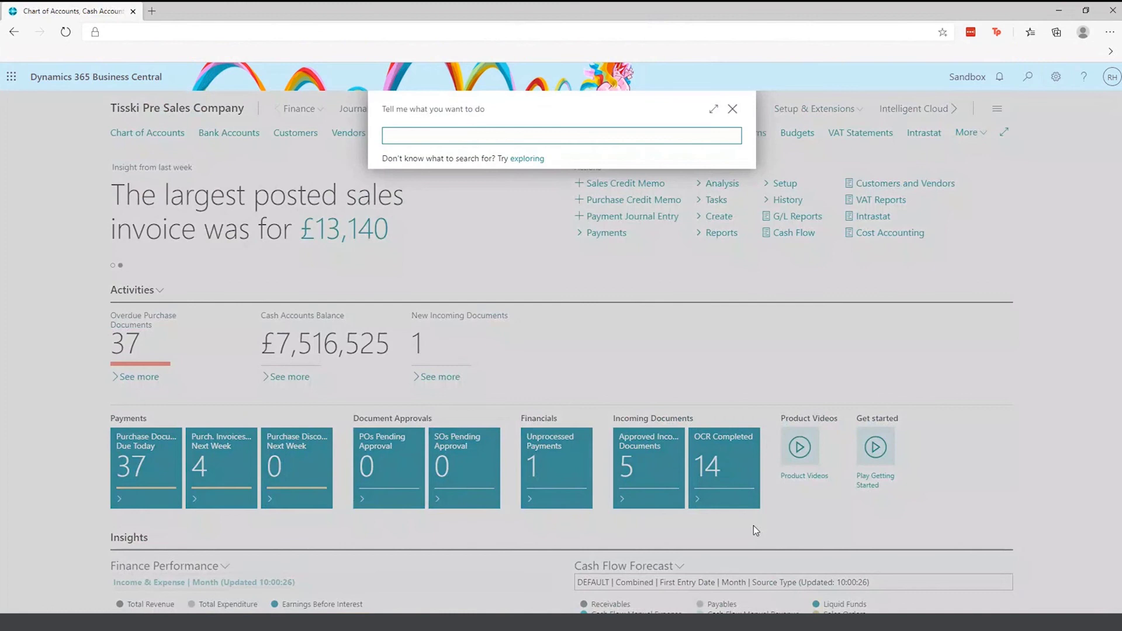
{"action": "type", "text": "Cash reci"}
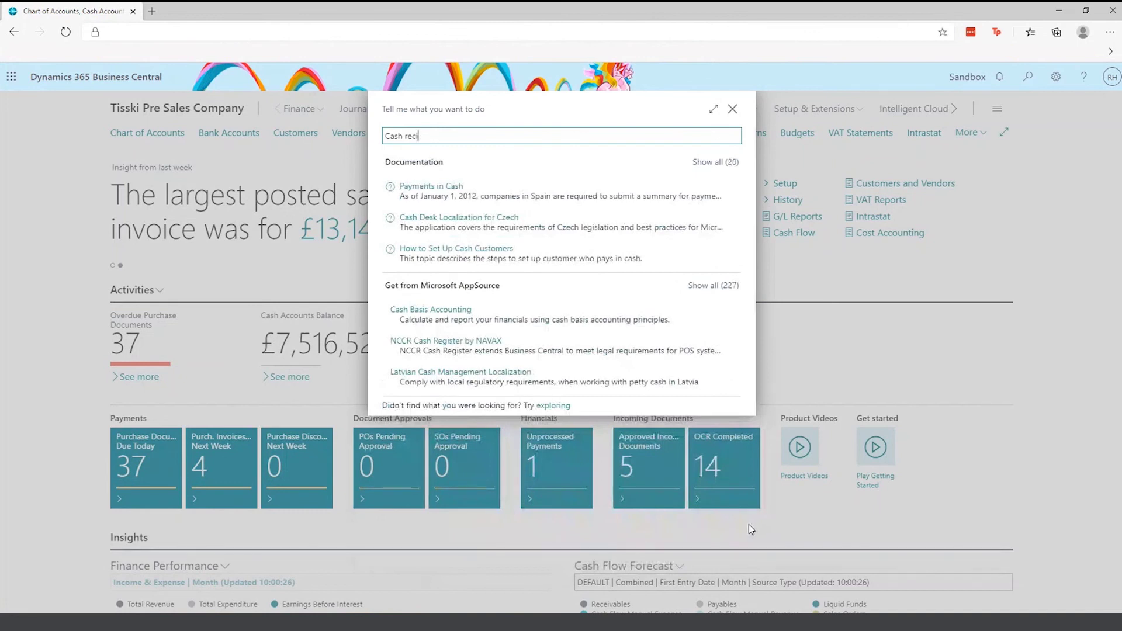
{"action": "key", "text": "BackSpace"}
{"action": "type", "text": "ei"}
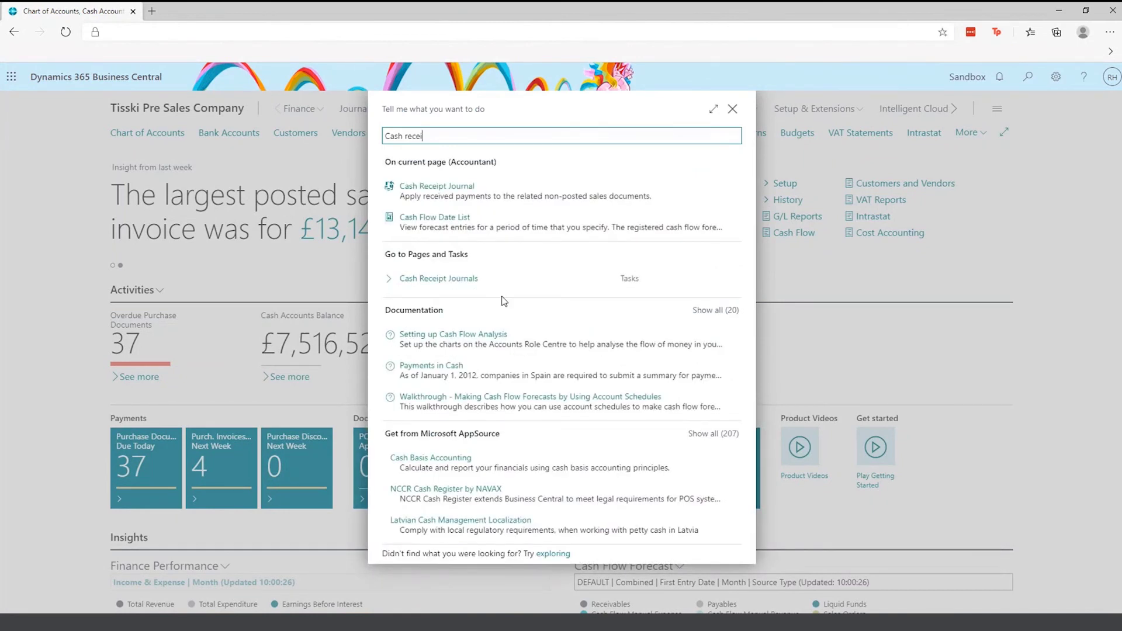
{"action": "left_click", "coordinate": [435, 279]}
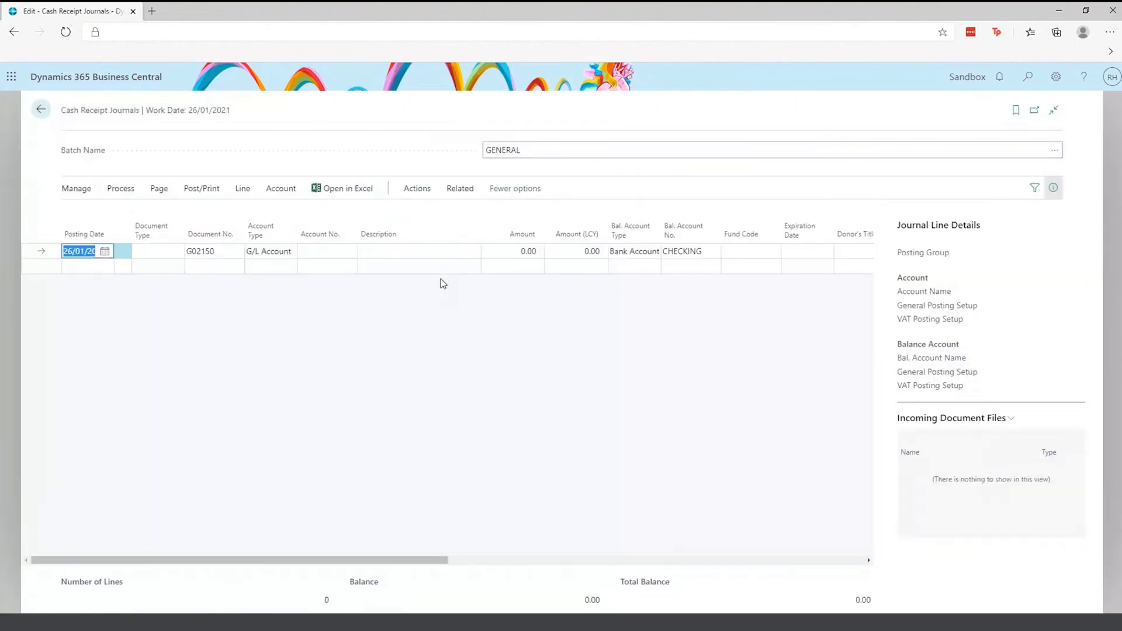
{"action": "left_click", "coordinate": [270, 255]}
{"action": "left_click", "coordinate": [263, 289]}
{"action": "left_click", "coordinate": [333, 251]}
{"action": "left_click", "coordinate": [350, 253]}
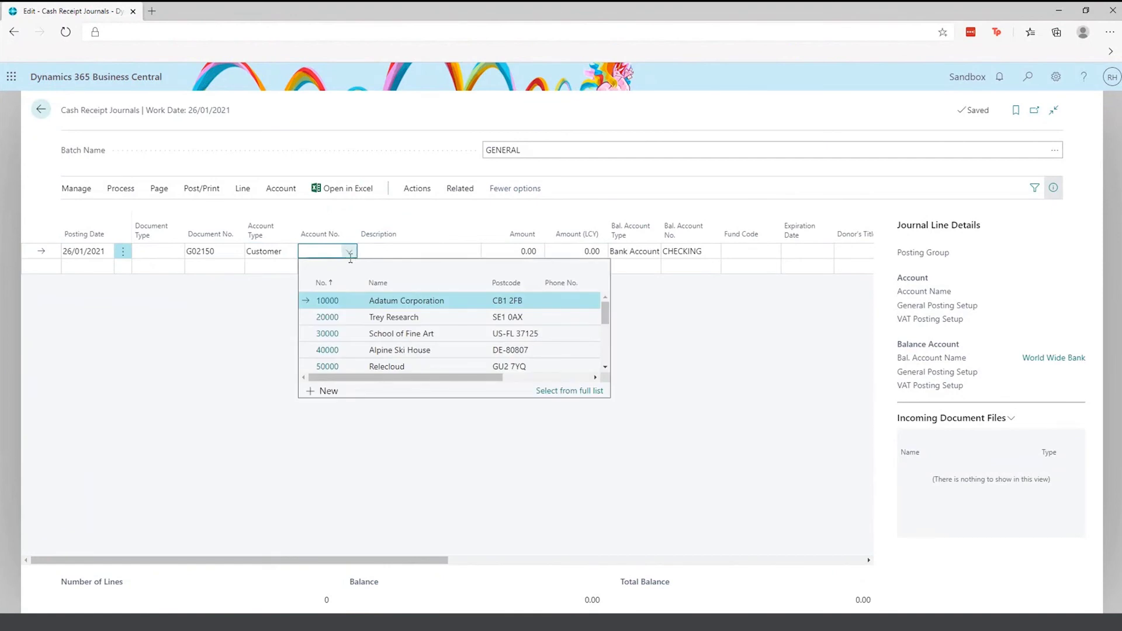
{"action": "left_click", "coordinate": [334, 335]}
{"action": "key", "text": "Tab"}
- Mark the customer's open invoice entries with the Applies-to ID, then return home
{"action": "left_click", "coordinate": [133, 197]}
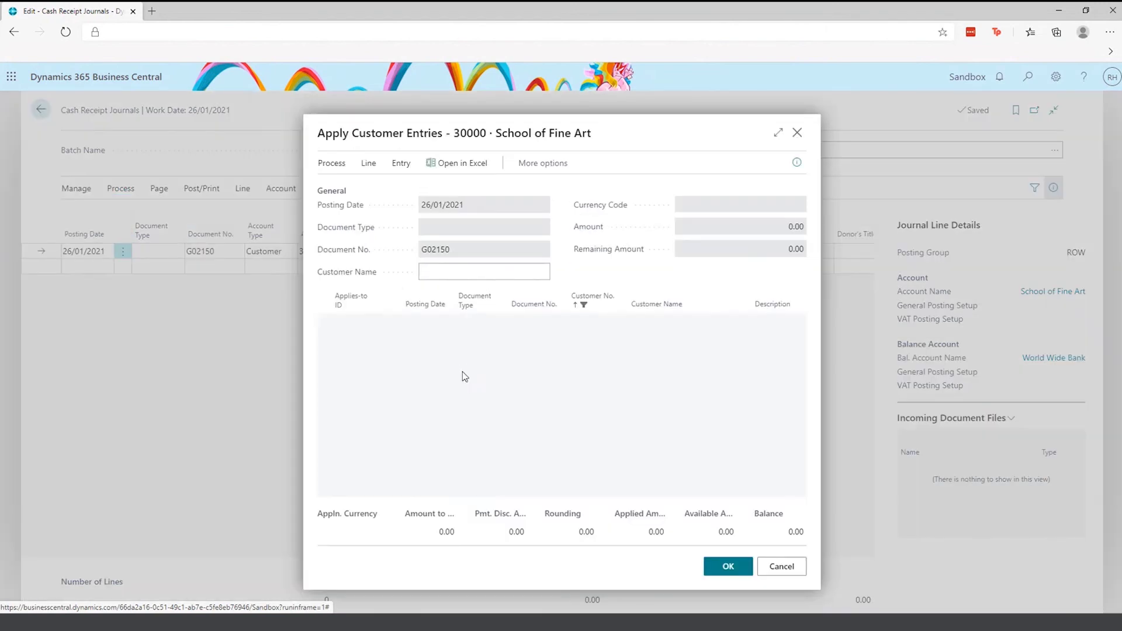
{"action": "left_click", "coordinate": [331, 163]}
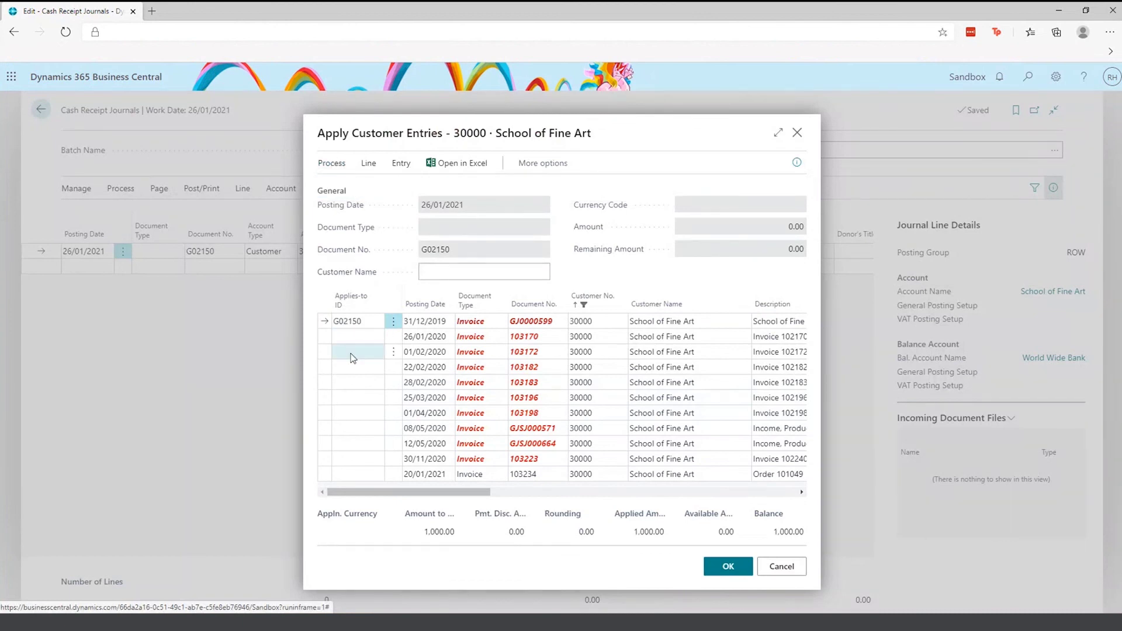
{"action": "left_click", "coordinate": [354, 338]}
{"action": "left_click", "coordinate": [331, 163]}
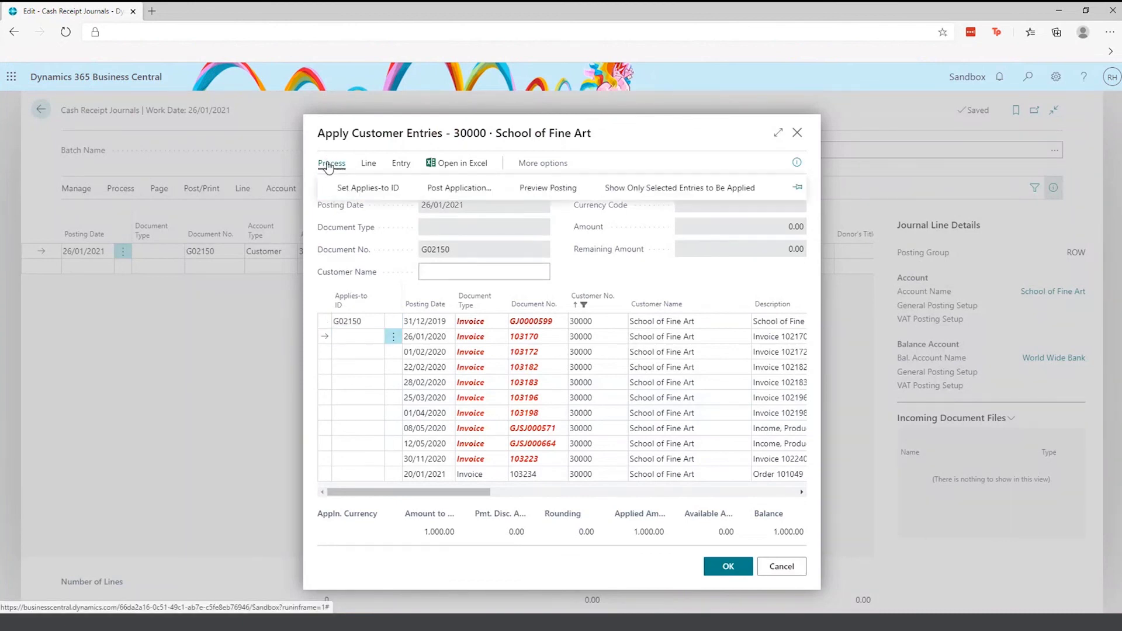
{"action": "left_click", "coordinate": [350, 190]}
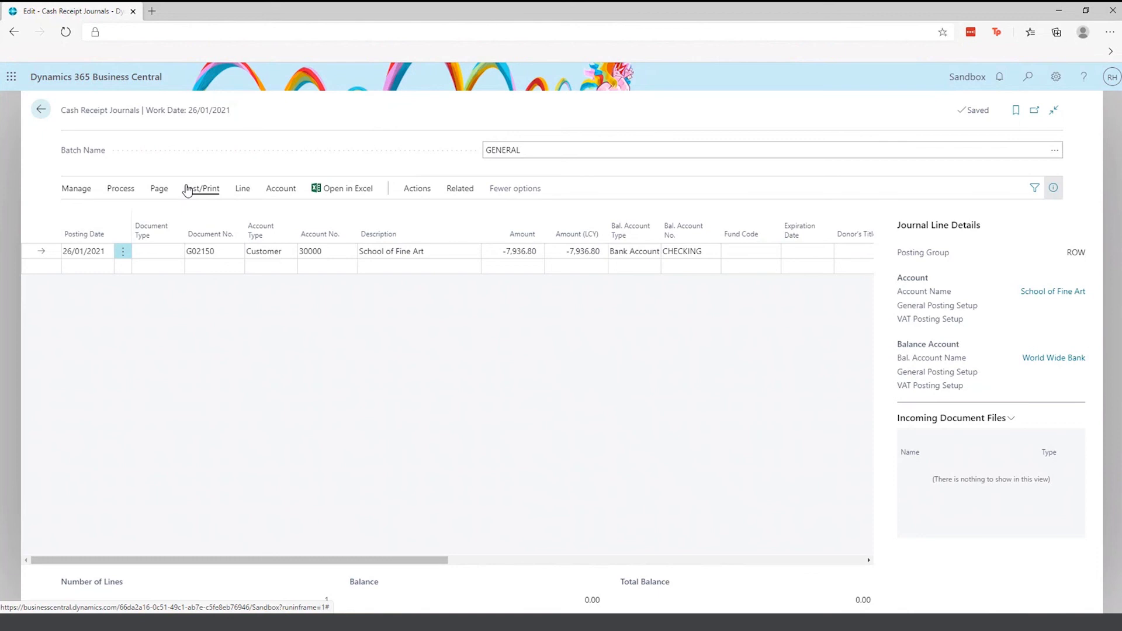
{"action": "left_click", "coordinate": [39, 114]}
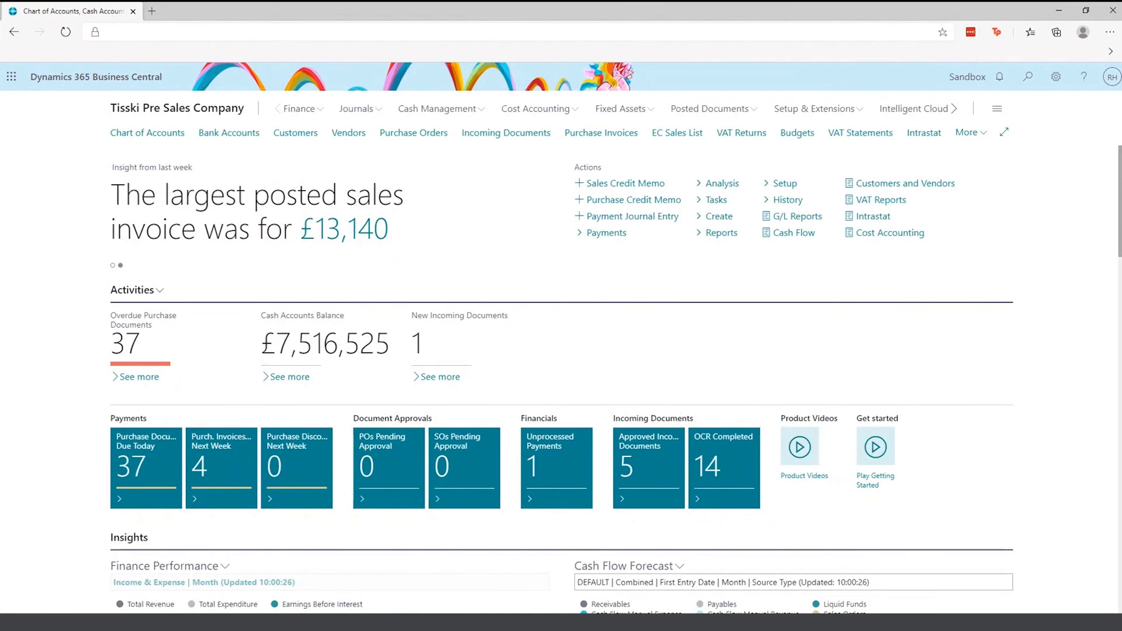
- Search 'vendors' and open vendor 20000 First Up Consultants from the Vendors list
{"action": "left_click", "coordinate": [1032, 87]}
{"action": "type", "text": "vednors"}
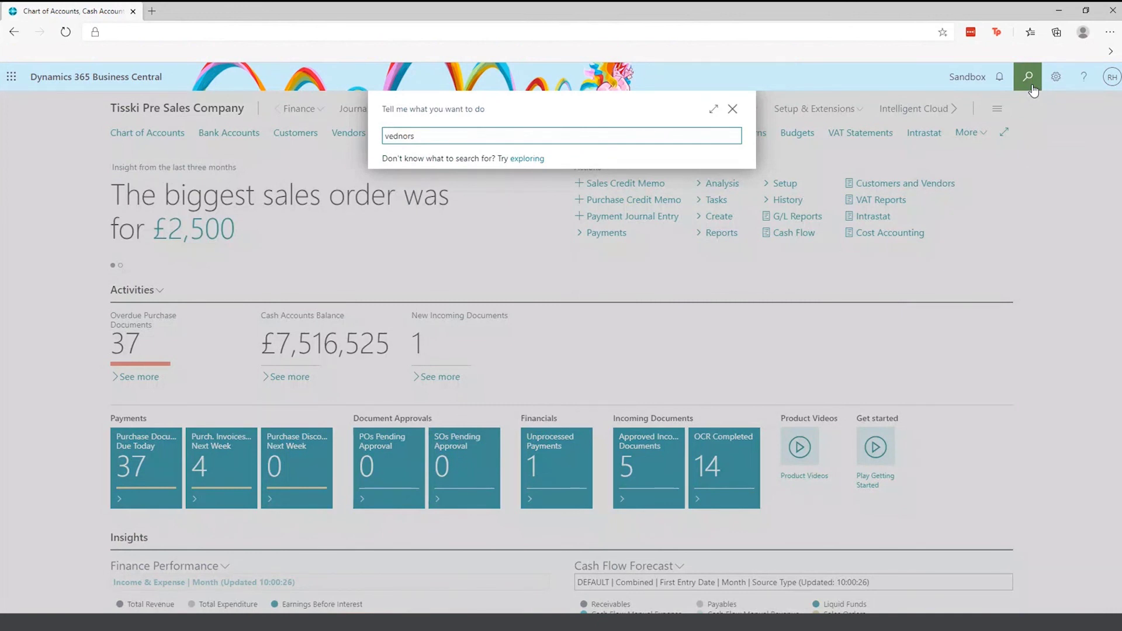
{"action": "key", "text": "BackSpace"}
{"action": "key", "text": "BackSpace"}
{"action": "key", "text": "BackSpace"}
{"action": "key", "text": "BackSpace"}
{"action": "key", "text": "BackSpace"}
{"action": "key", "text": "BackSpace"}
{"action": "type", "text": "endors"}
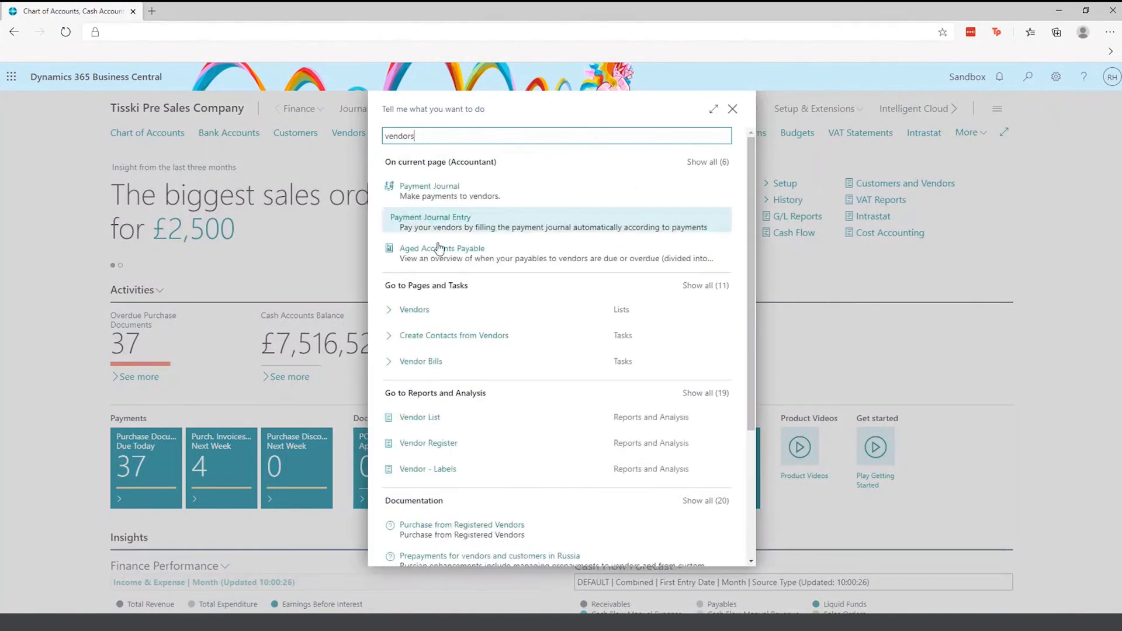
{"action": "left_click", "coordinate": [447, 319]}
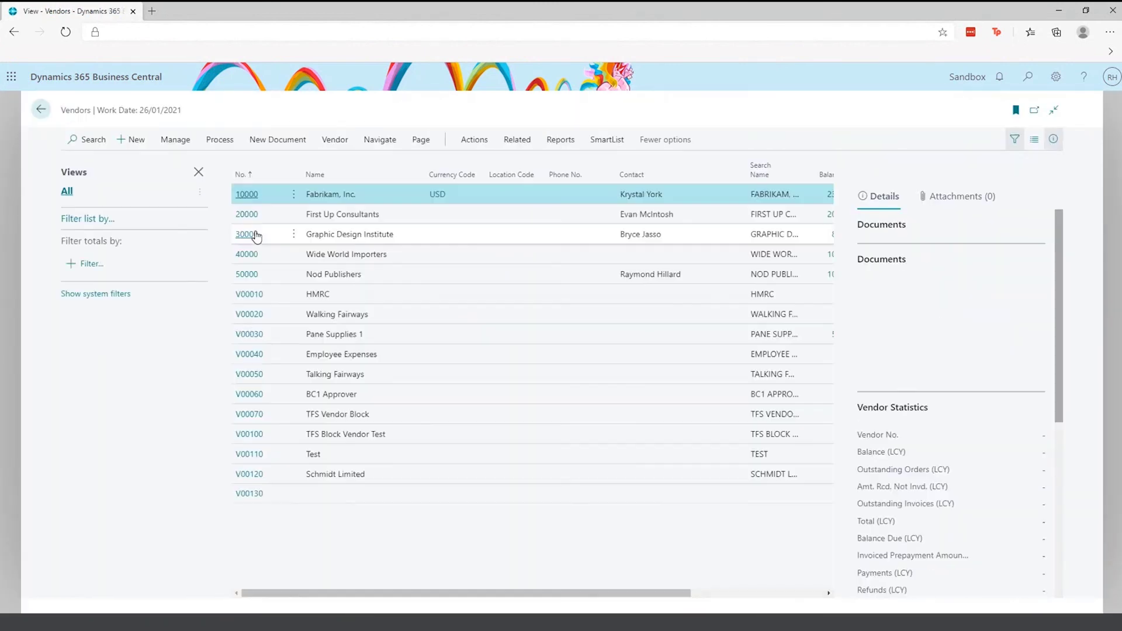
{"action": "left_click", "coordinate": [251, 215]}
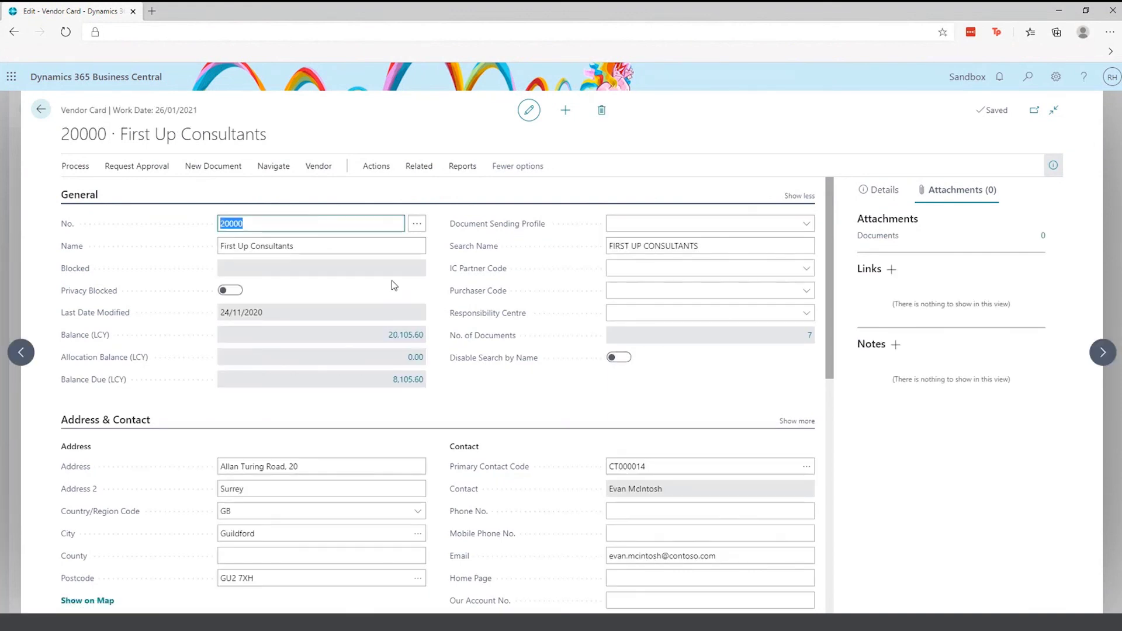
- Scroll through the vendor card's DOMESTIC posting groups and close it back to the list
{"action": "scroll", "coordinate": [296, 358], "scroll_direction": "down", "scroll_amount": 5}
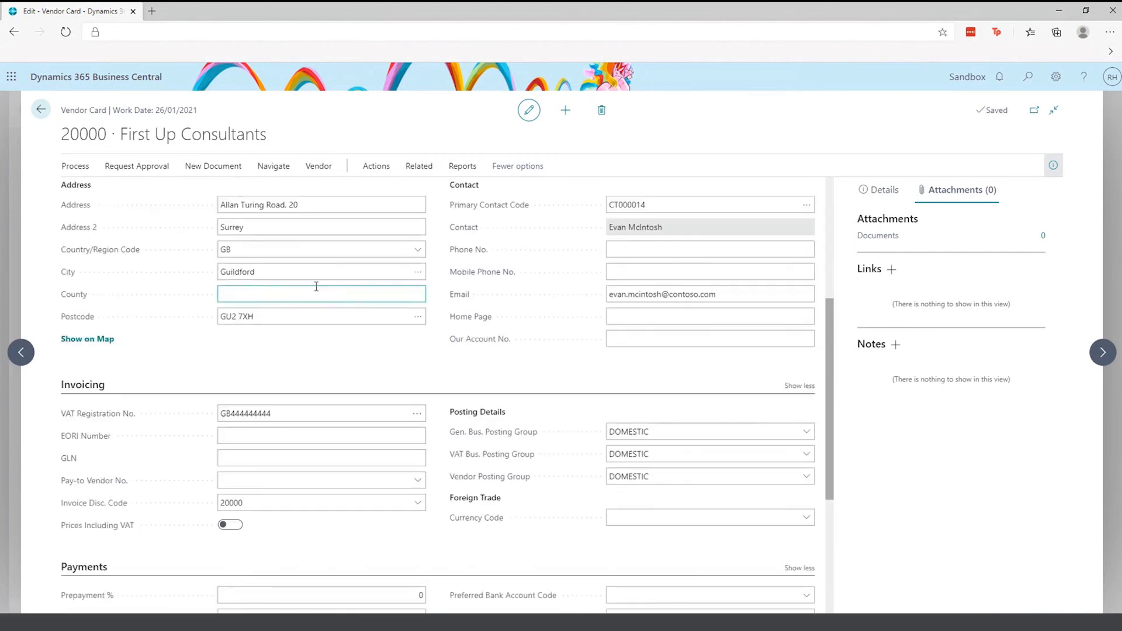
{"action": "scroll", "coordinate": [432, 417], "scroll_direction": "down", "scroll_amount": 1}
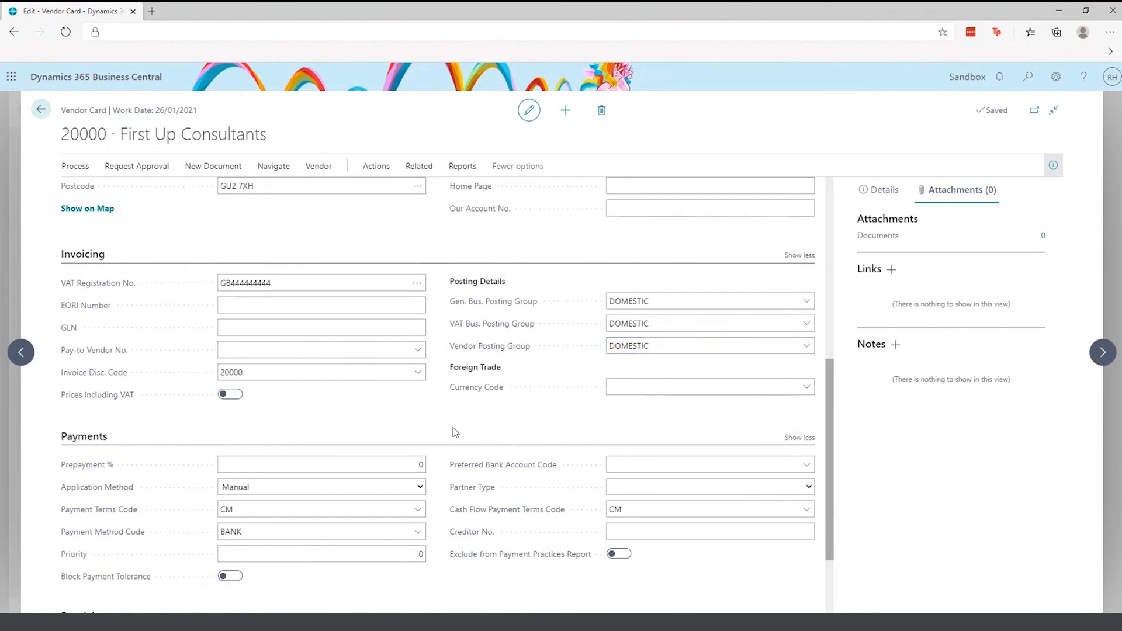
{"action": "scroll", "coordinate": [451, 431], "scroll_direction": "up", "scroll_amount": 6}
{"action": "key", "text": "Escape"}
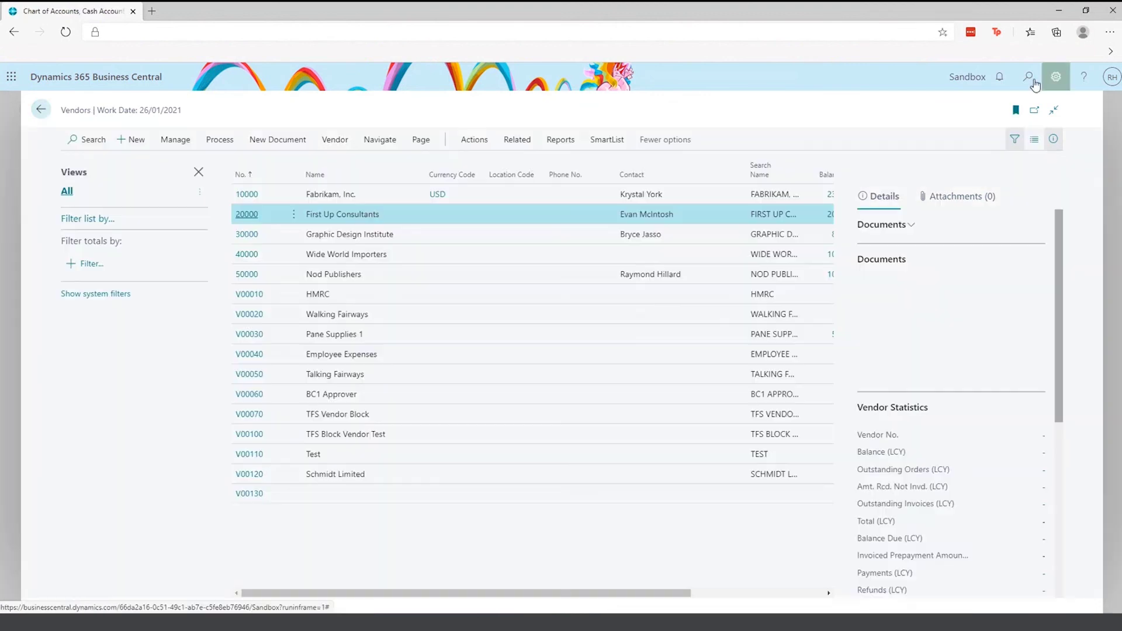
{"action": "left_click", "coordinate": [1025, 88]}
- Open Nod Publishers' purchase order 106005 from the Purchase Orders list
{"action": "type", "text": "Purchase orders"}
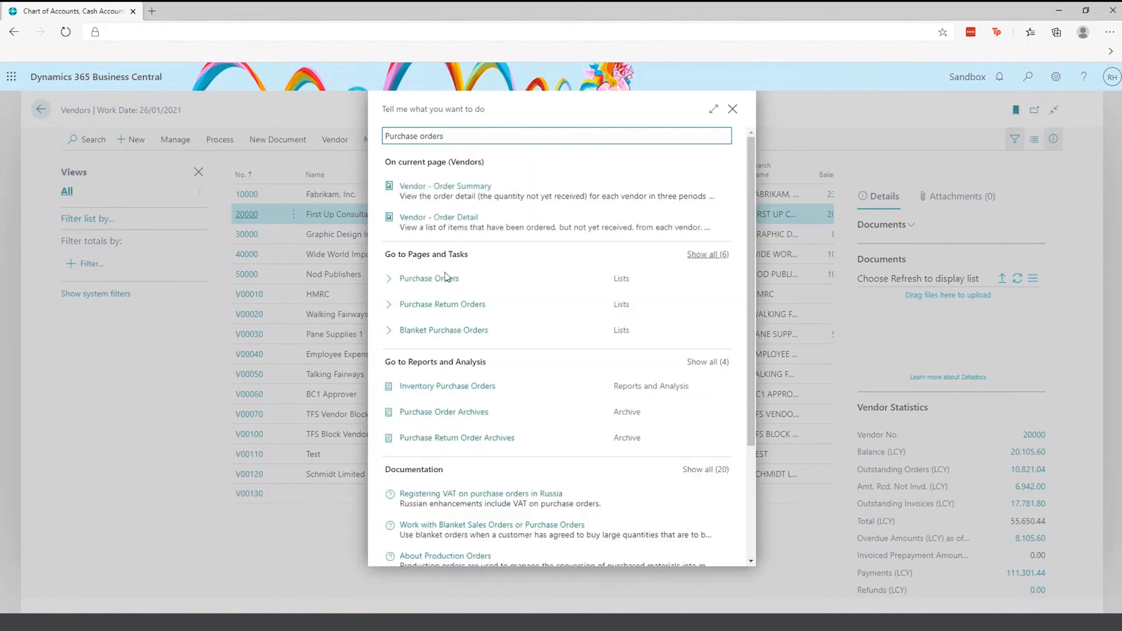
{"action": "left_click", "coordinate": [439, 287]}
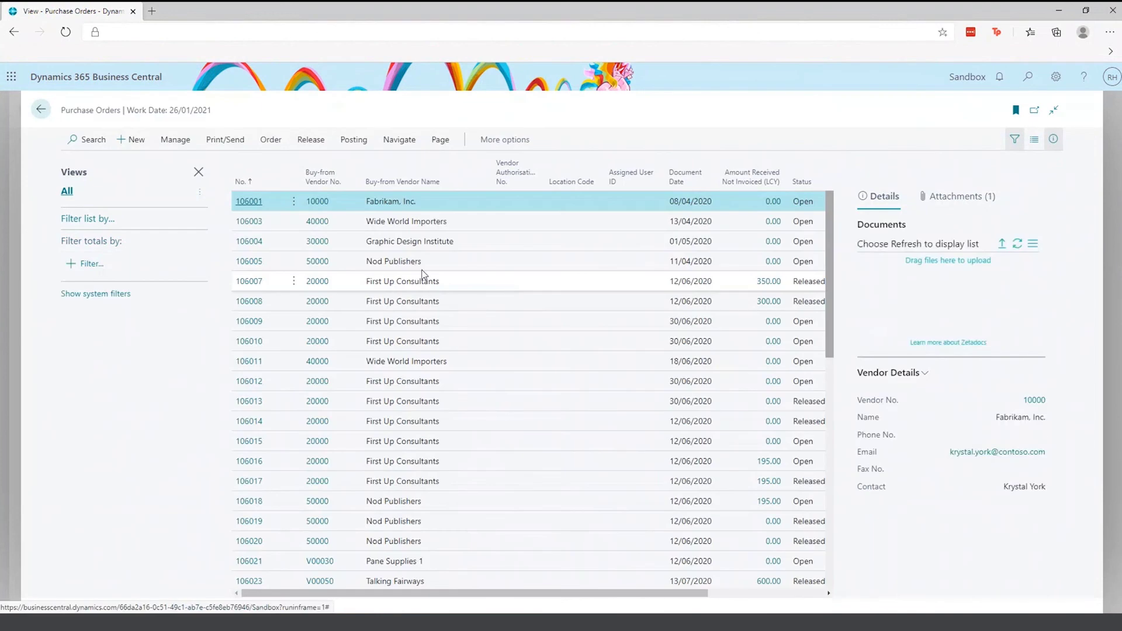
{"action": "left_click", "coordinate": [252, 268]}
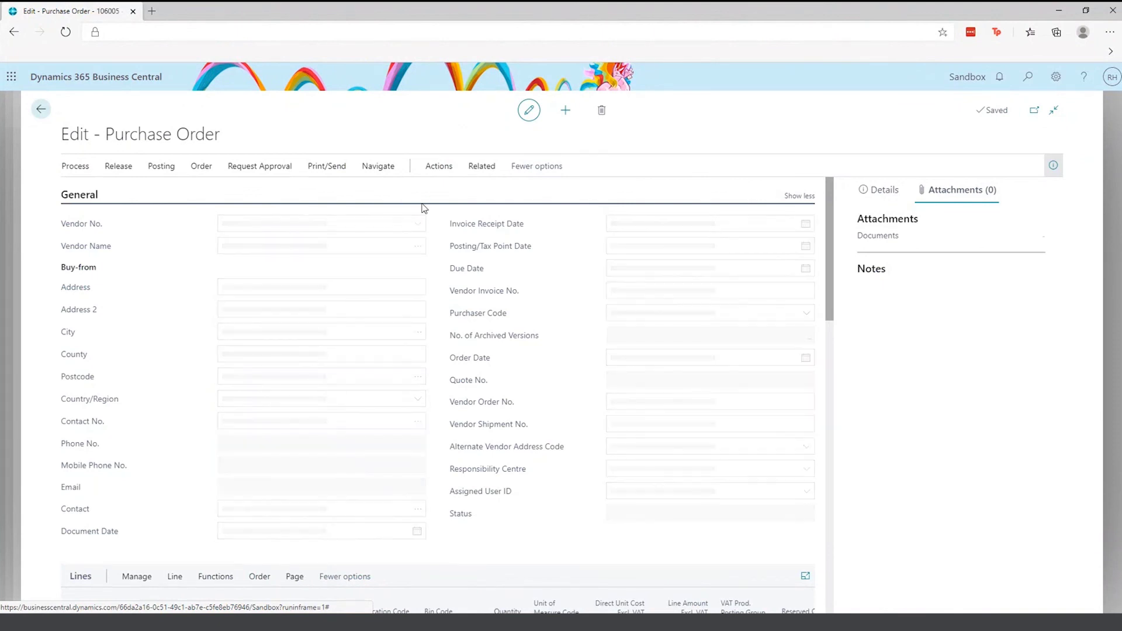
- Scroll through the order lines, then return home to the page search
{"action": "scroll", "coordinate": [363, 280], "scroll_direction": "down", "scroll_amount": 5}
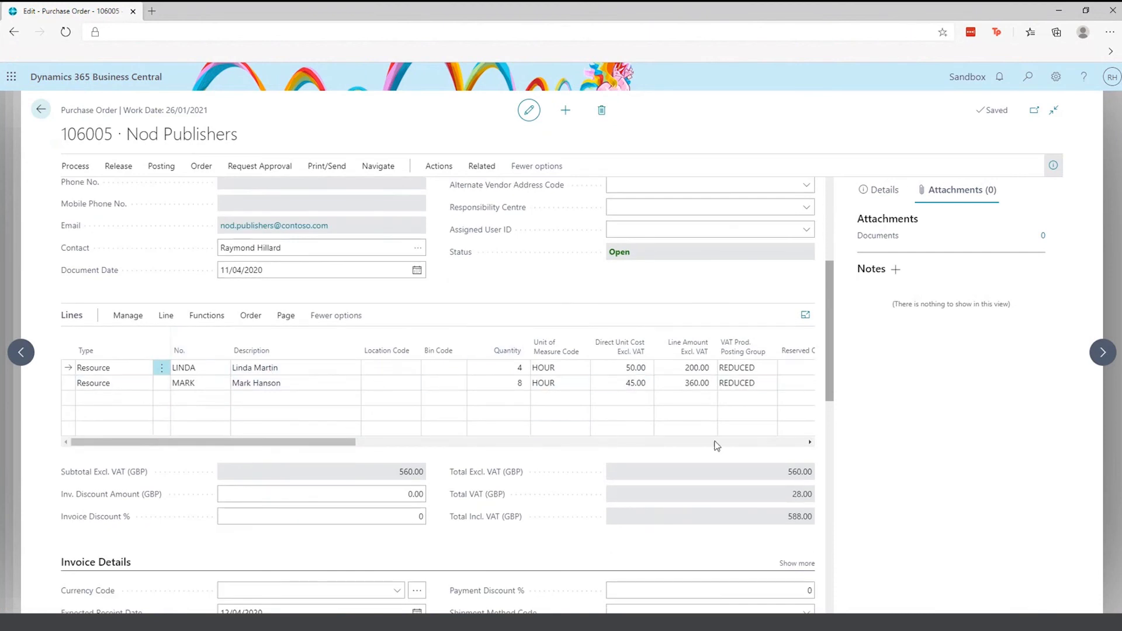
{"action": "scroll", "coordinate": [561, 412], "scroll_direction": "up", "scroll_amount": 2}
{"action": "scroll", "coordinate": [401, 347], "scroll_direction": "up", "scroll_amount": 3}
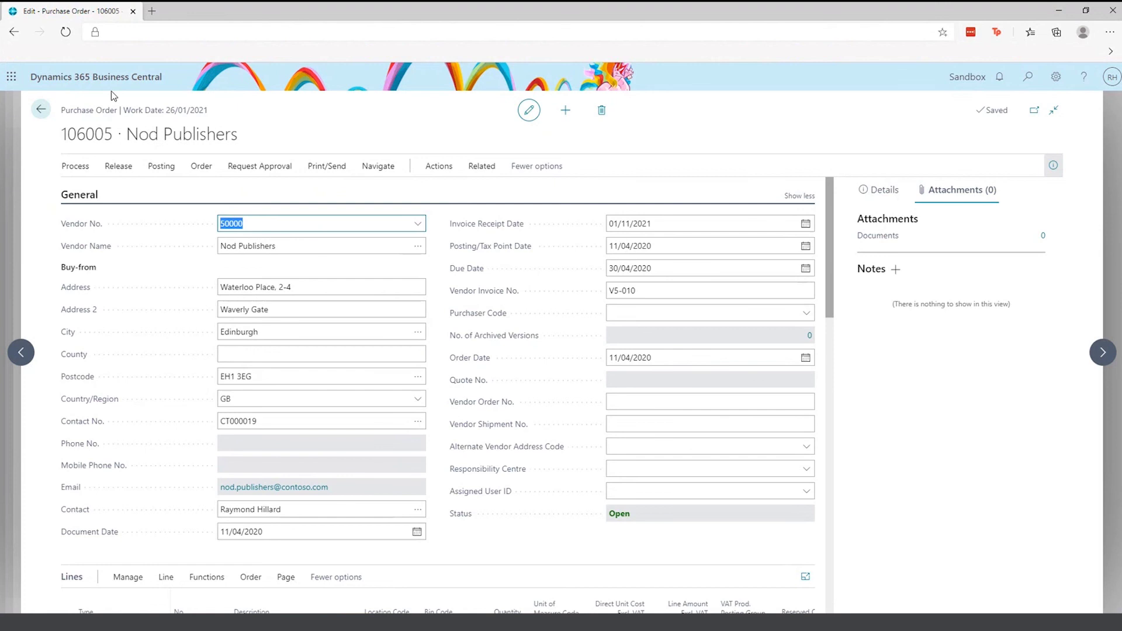
{"action": "left_click", "coordinate": [40, 110]}
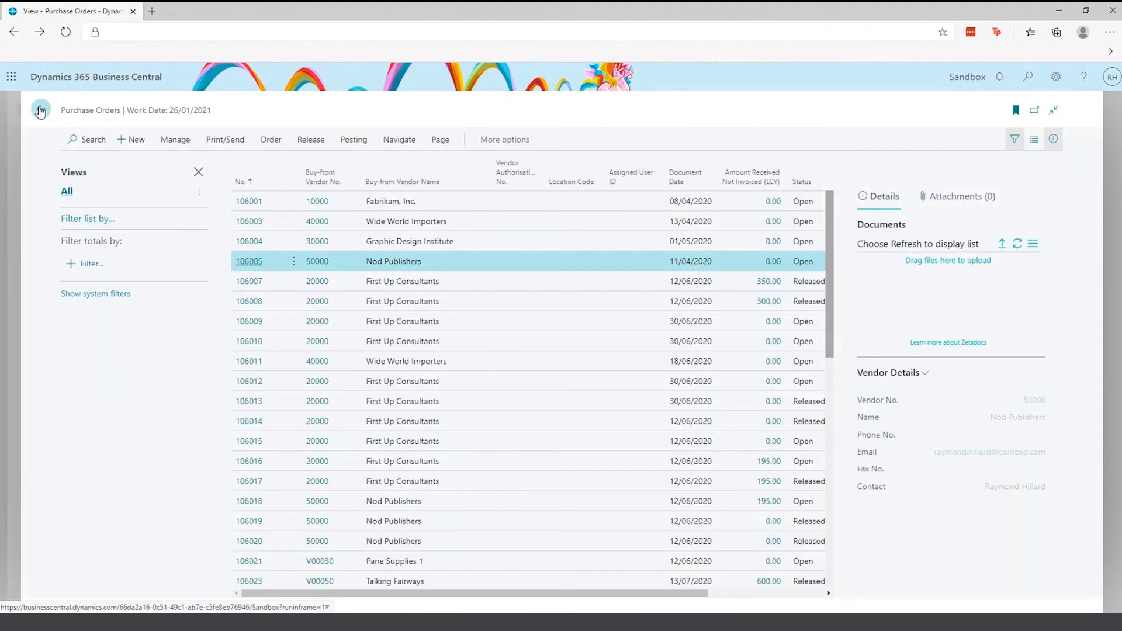
{"action": "left_click", "coordinate": [63, 116]}
{"action": "left_click", "coordinate": [63, 116]}
{"action": "left_click", "coordinate": [1027, 77]}
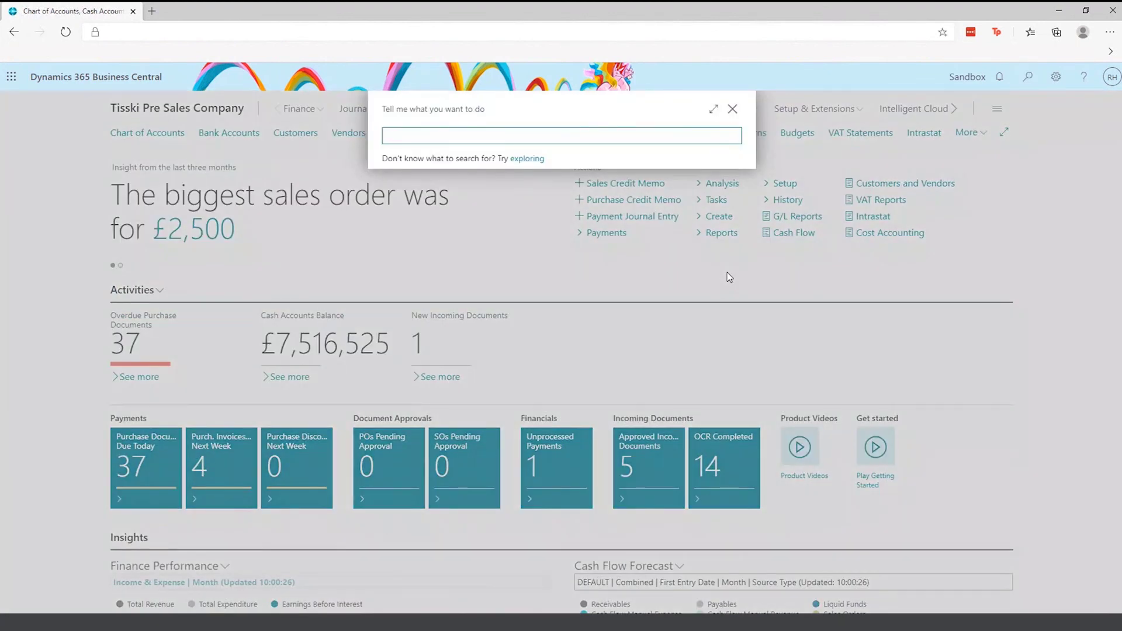
- Open the CASH Payment Journal and launch Suggest Vendor Payments
{"action": "type", "text": "Payment journal"}
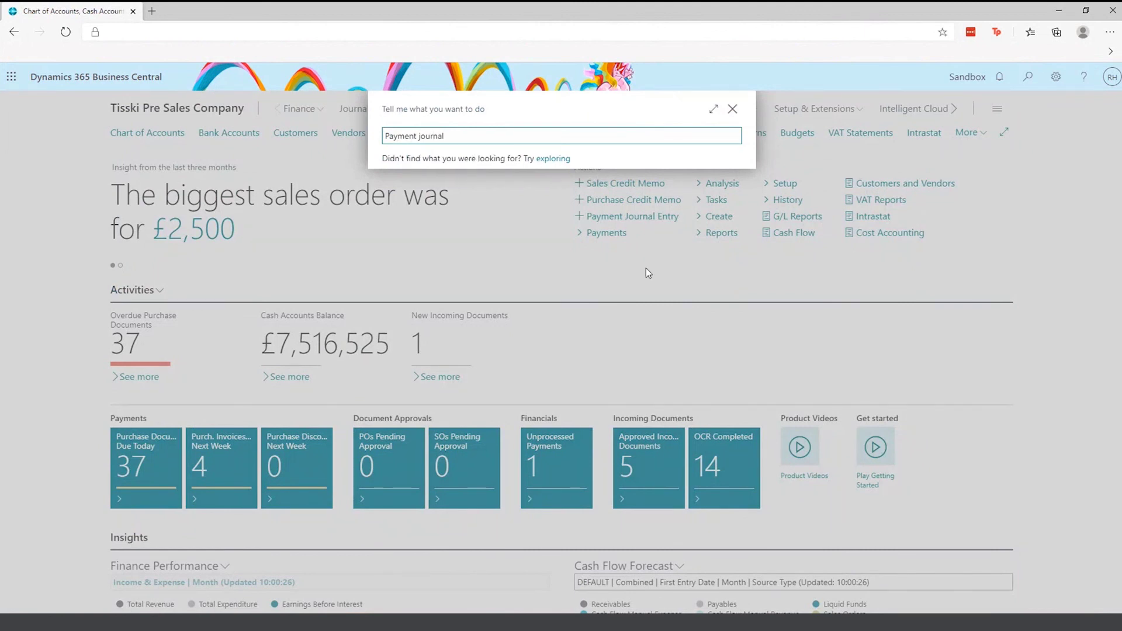
{"action": "left_click", "coordinate": [485, 310]}
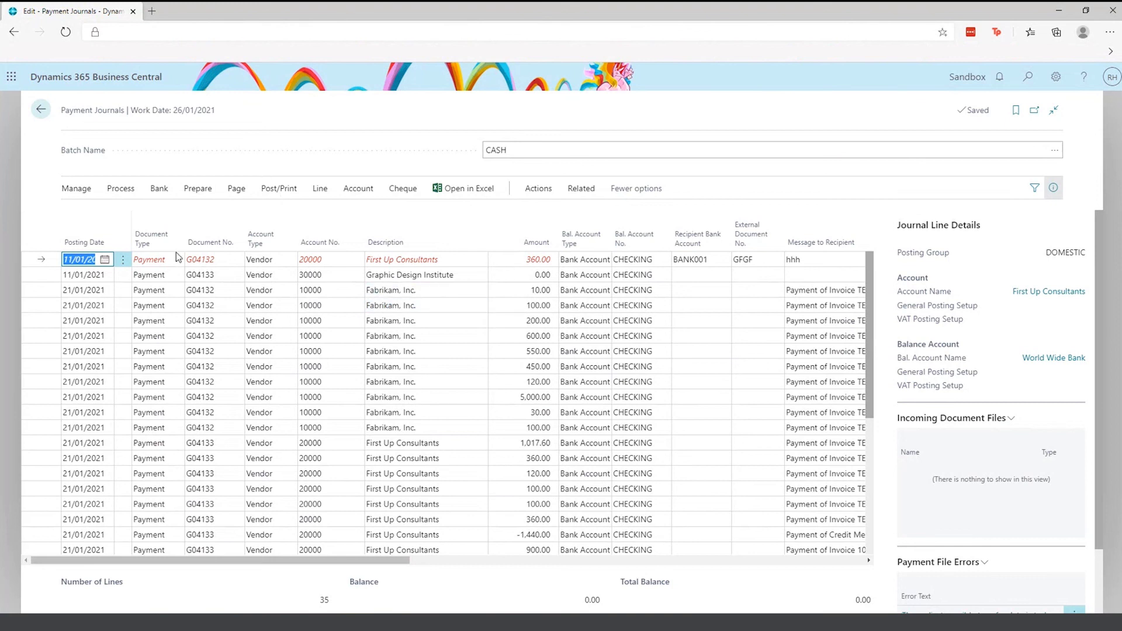
{"action": "left_click", "coordinate": [184, 191]}
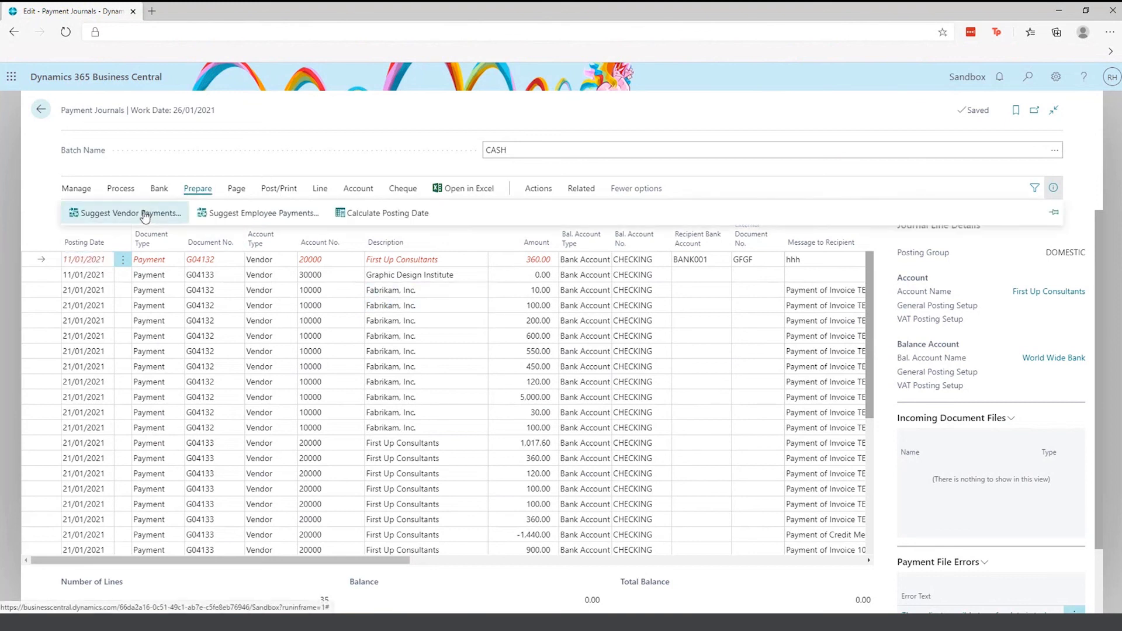
{"action": "left_click", "coordinate": [145, 214]}
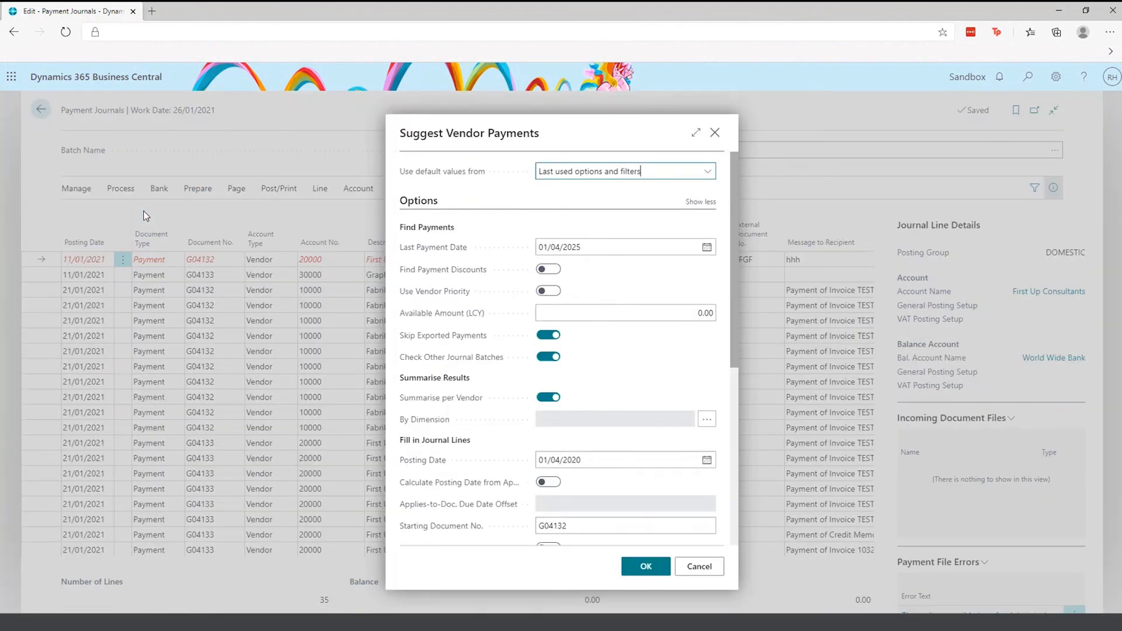
- Review the suggestion options, cancel, and return to the first of the 35 journal lines
{"action": "key", "text": "Tab"}
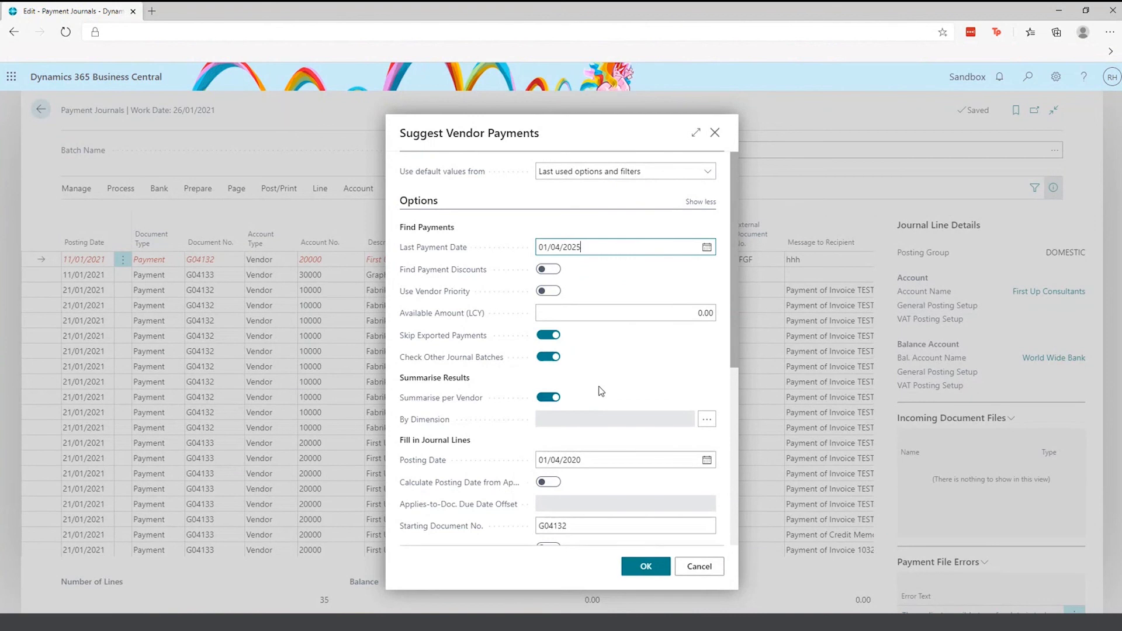
{"action": "scroll", "coordinate": [602, 391], "scroll_direction": "down", "scroll_amount": 3}
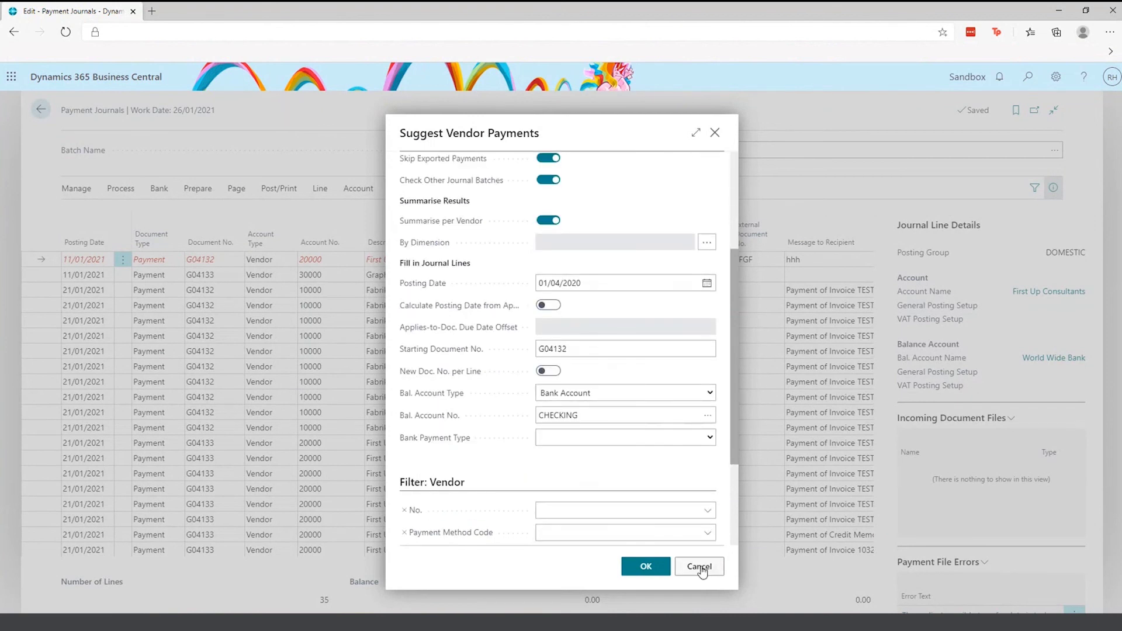
{"action": "left_click", "coordinate": [701, 567]}
{"action": "scroll", "coordinate": [462, 494], "scroll_direction": "down", "scroll_amount": 5}
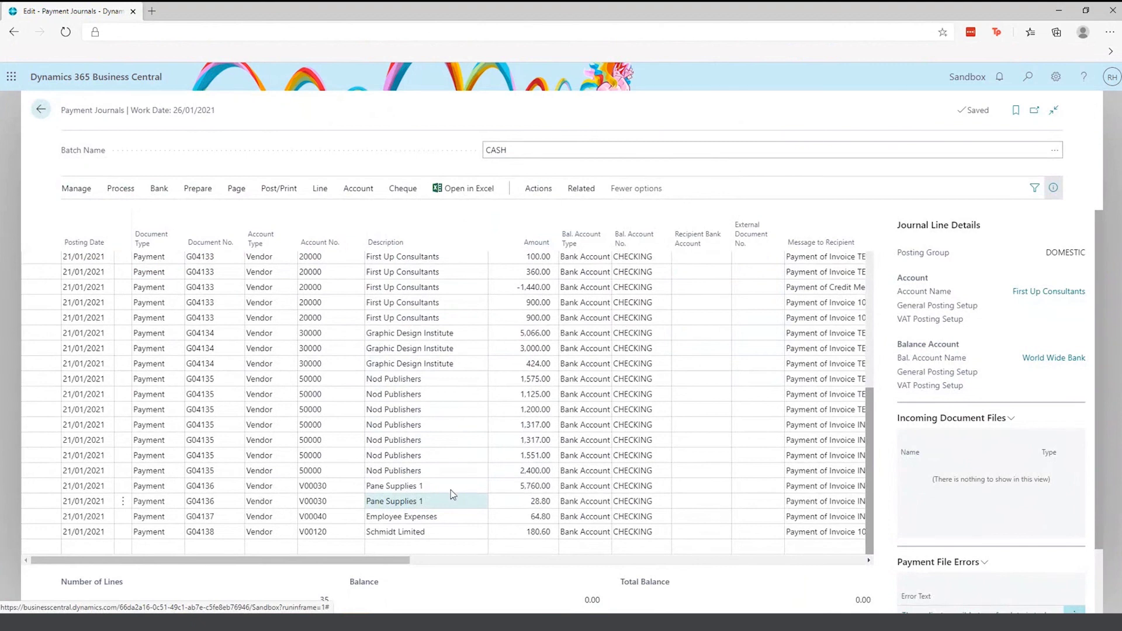
{"action": "key", "text": "ctrl+Home"}
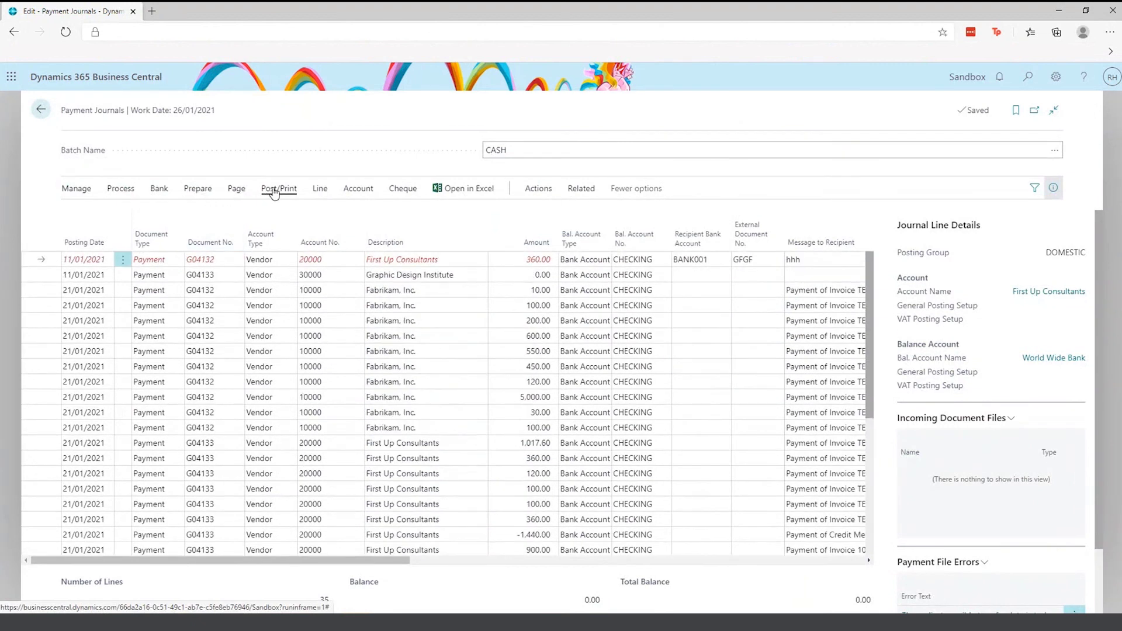